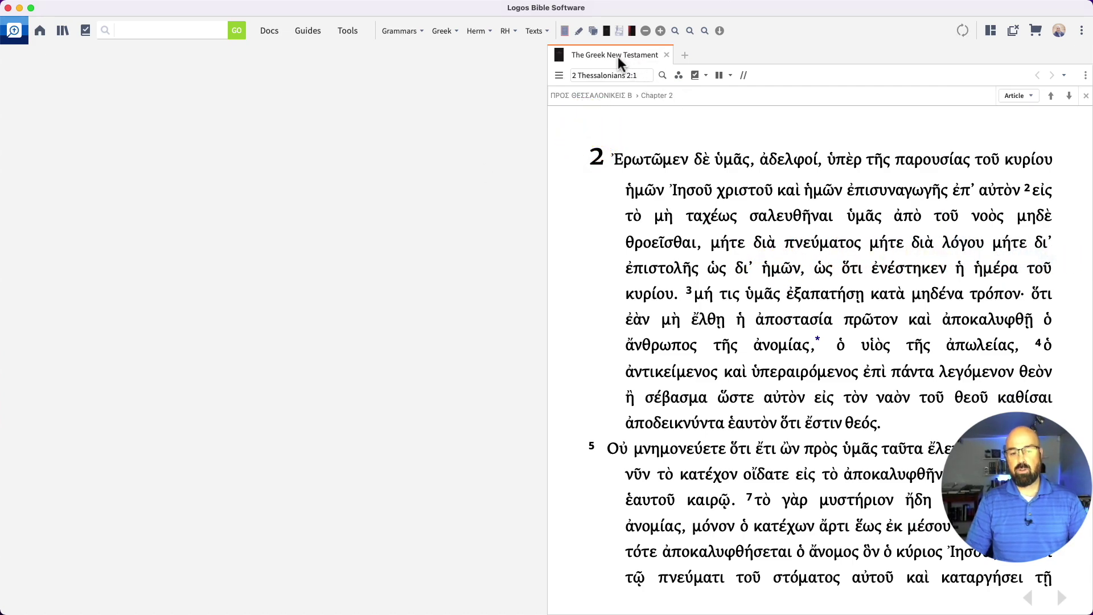
- Expand the Greek New Testament to fill the window and try smaller and larger text sizes, settling on a four-column view
double_click(602, 56)
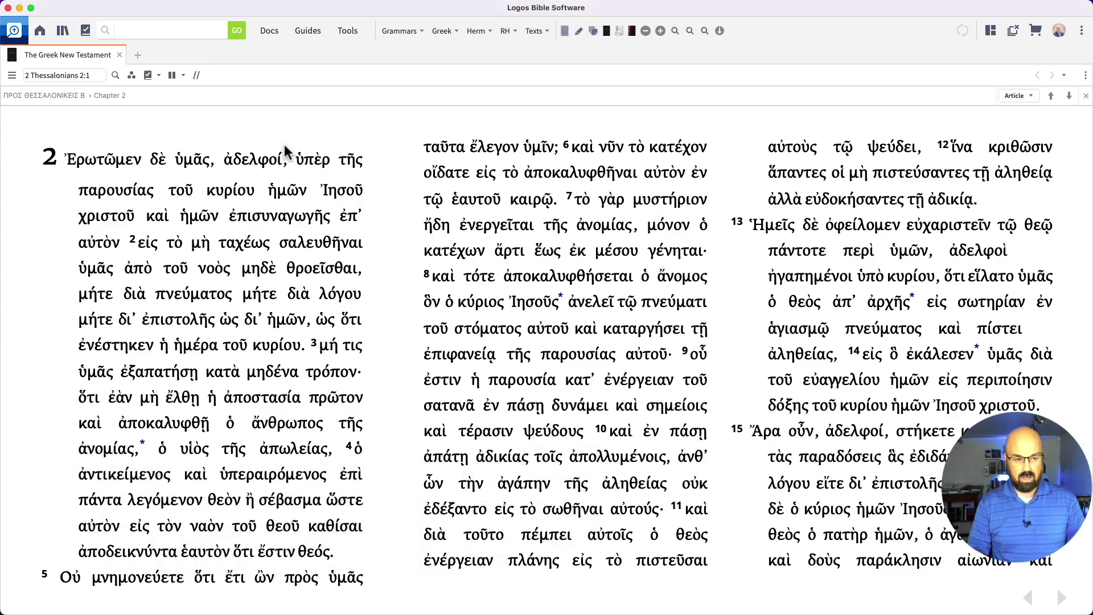
key(super+minus)
key(super+minus)
key(super+minus)
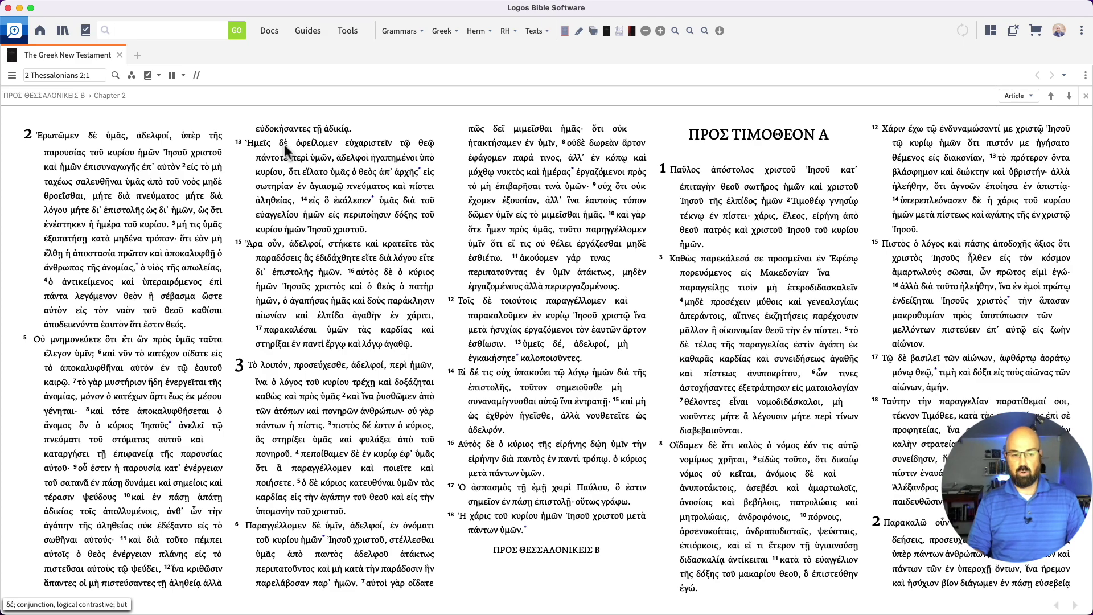
key(super+plus)
key(super+plus)
key(super+plus)
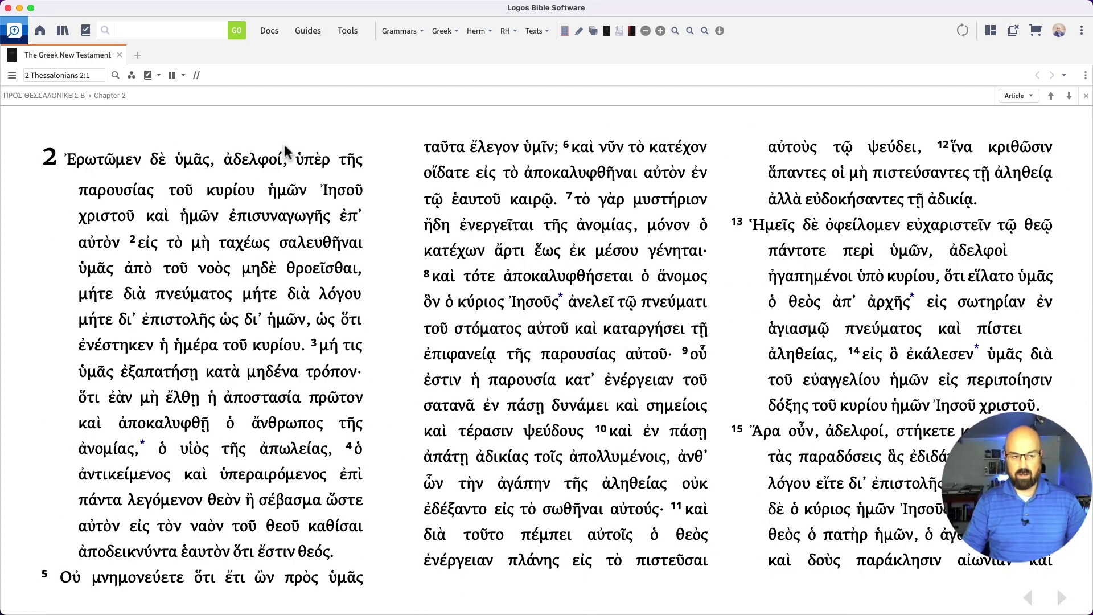
key(super+plus)
key(super+plus)
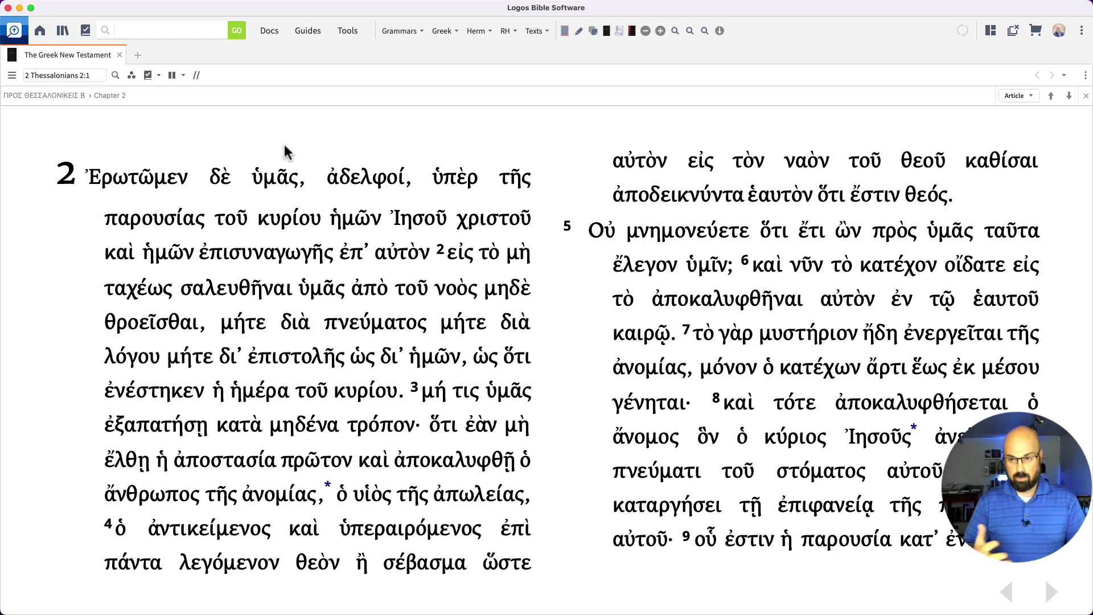
key(super+minus)
key(super+minus)
key(super+minus)
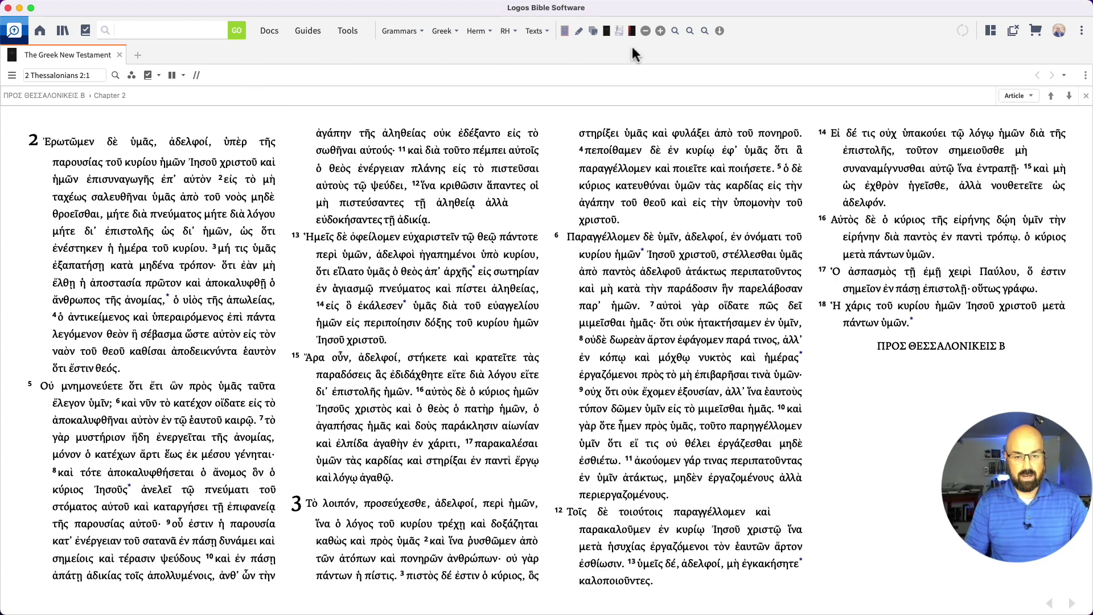
- Open The MacArthur Study Bible in its own pane beside the Greek New Testament
mouse_move(632, 33)
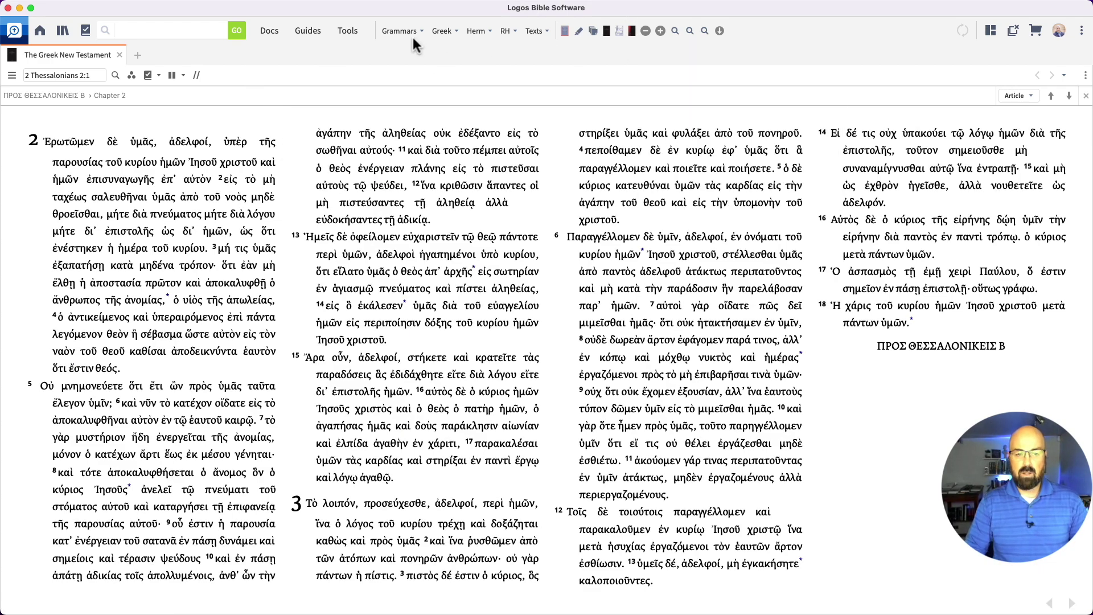
drag(633, 33, 673, 108)
drag(611, 210, 768, 285)
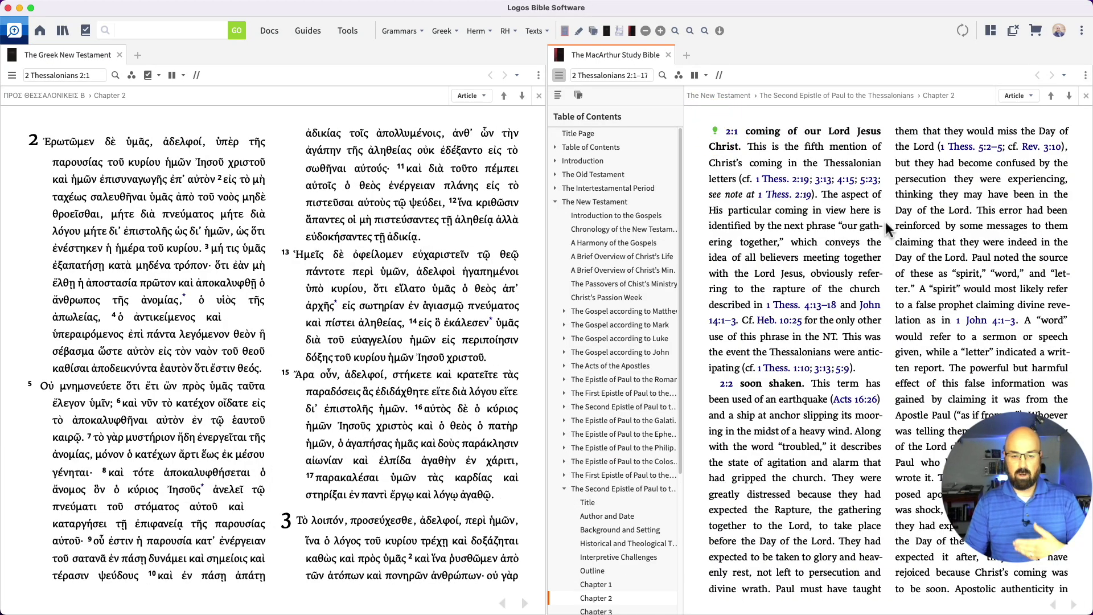
- Activate each of the two open resources and try larger and smaller text sizes in The MacArthur Study Bible
click(59, 78)
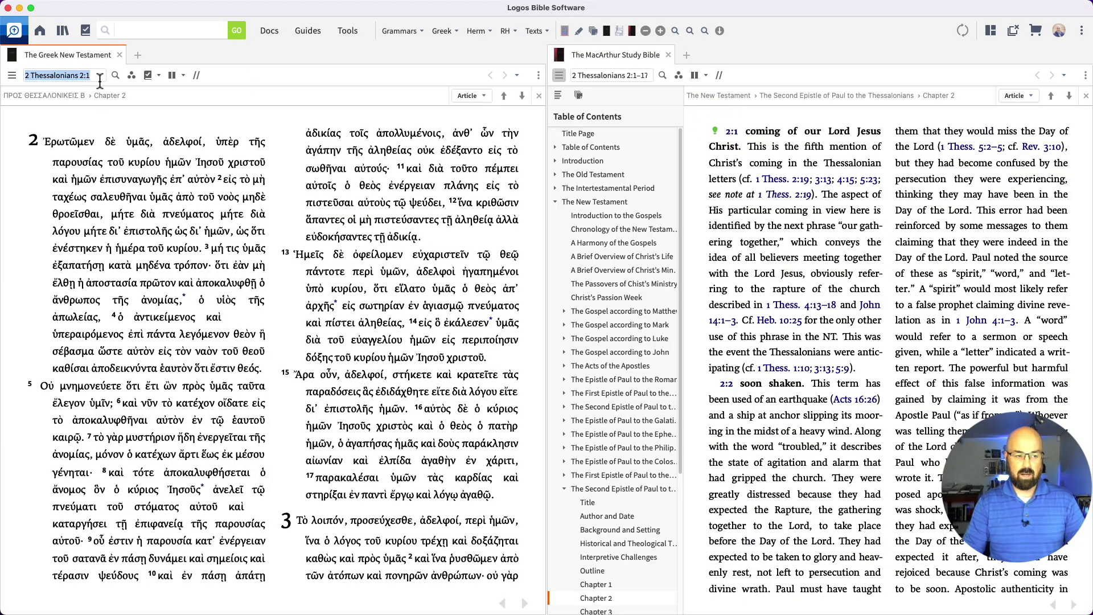
click(594, 75)
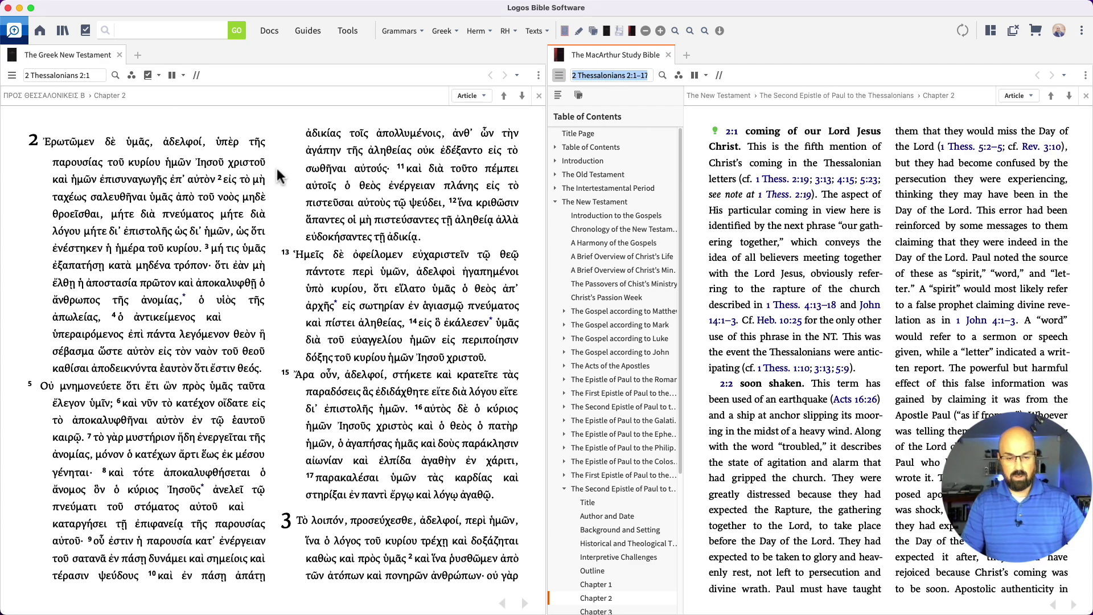
click(864, 229)
key(super+plus)
key(super+plus)
key(super+minus)
key(super+minus)
key(super+minus)
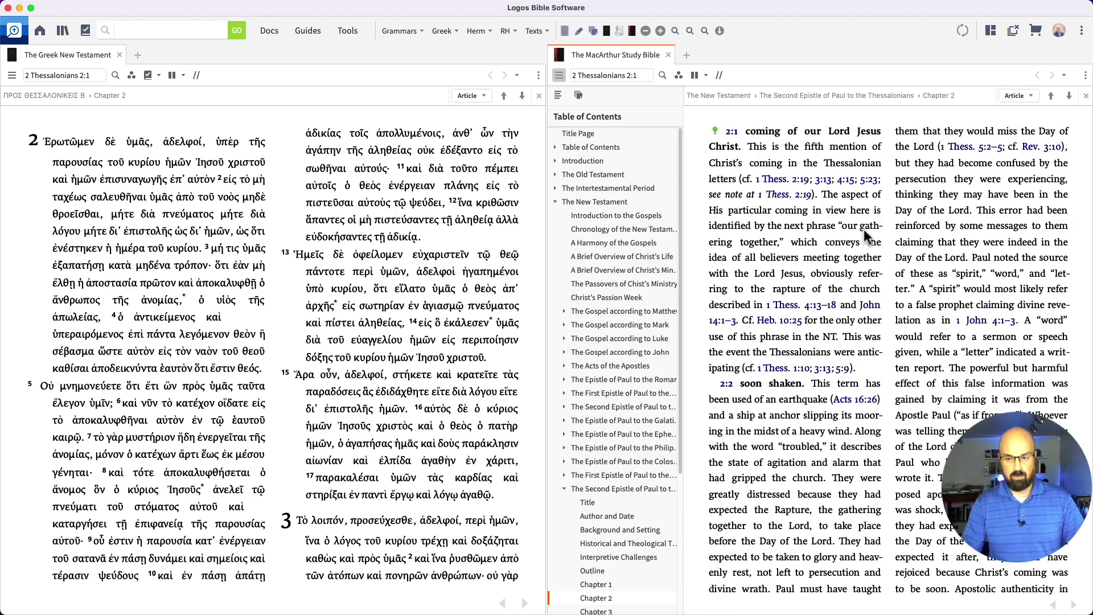
- Open the Greek-English Lexicon of the New Testament and place it in its own column between the Greek New Testament and The MacArthur Study Bible
click(566, 31)
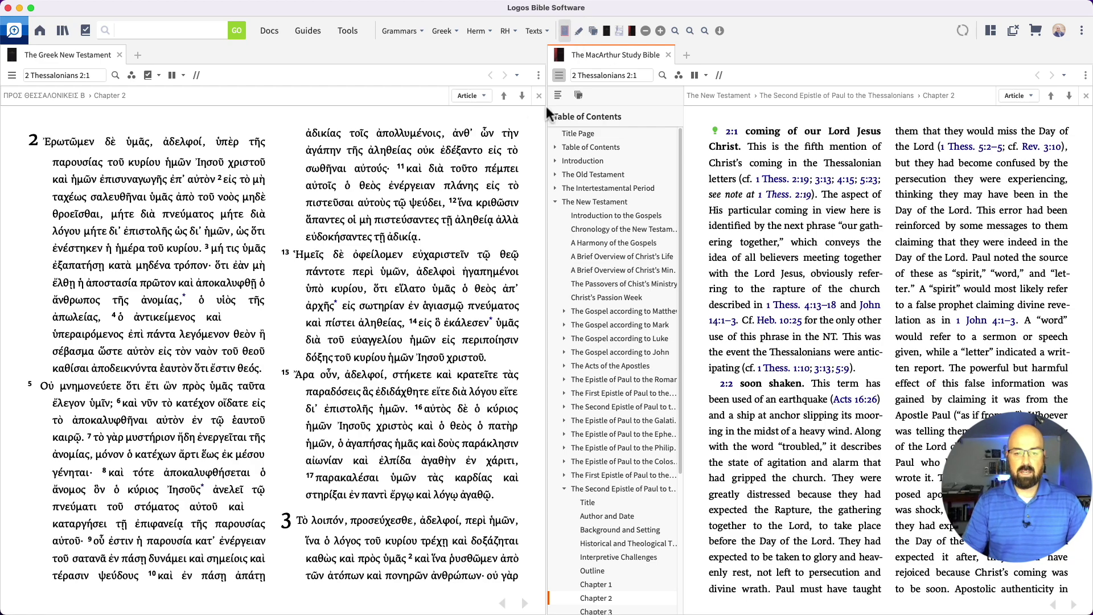
key(super+minus)
key(super+minus)
key(super+minus)
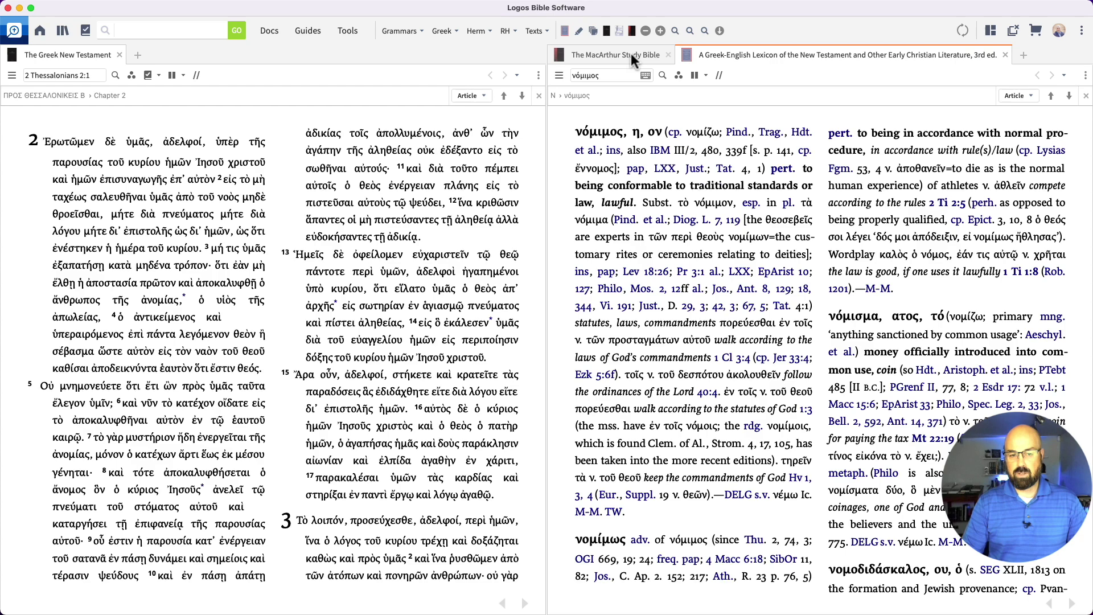
mouse_move(767, 63)
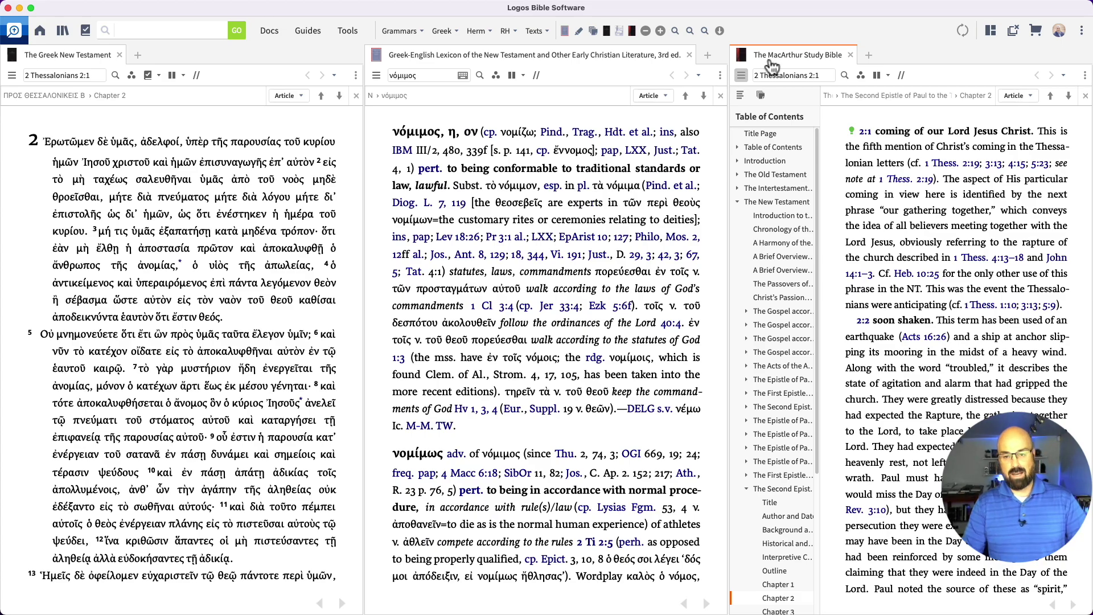
- Rearrange the open resources with the Vertical layout and replace it with the 2 Tiles layout
click(991, 30)
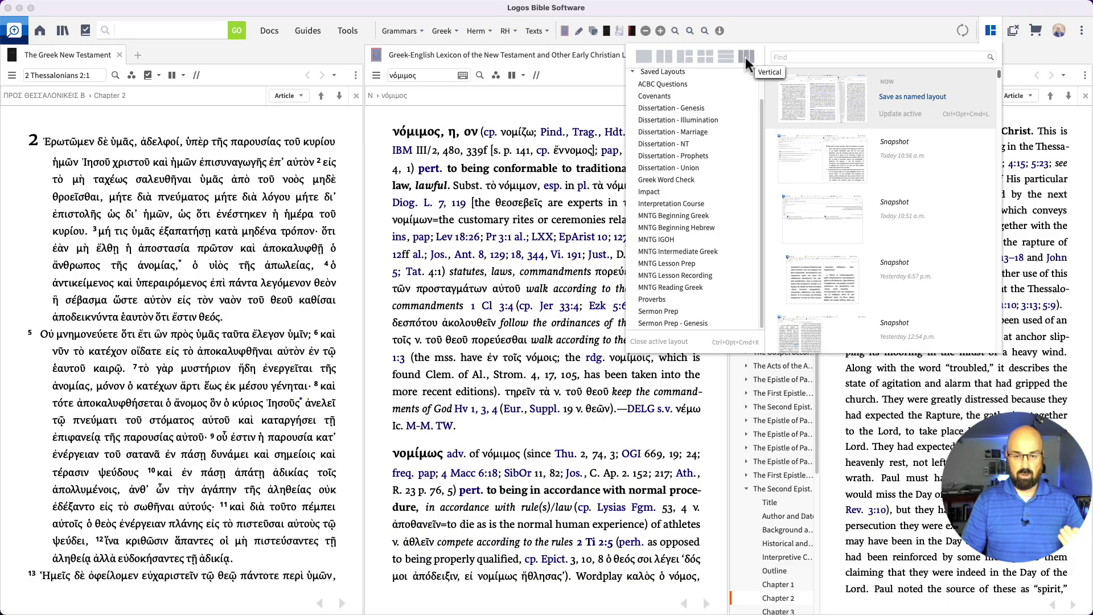
click(746, 57)
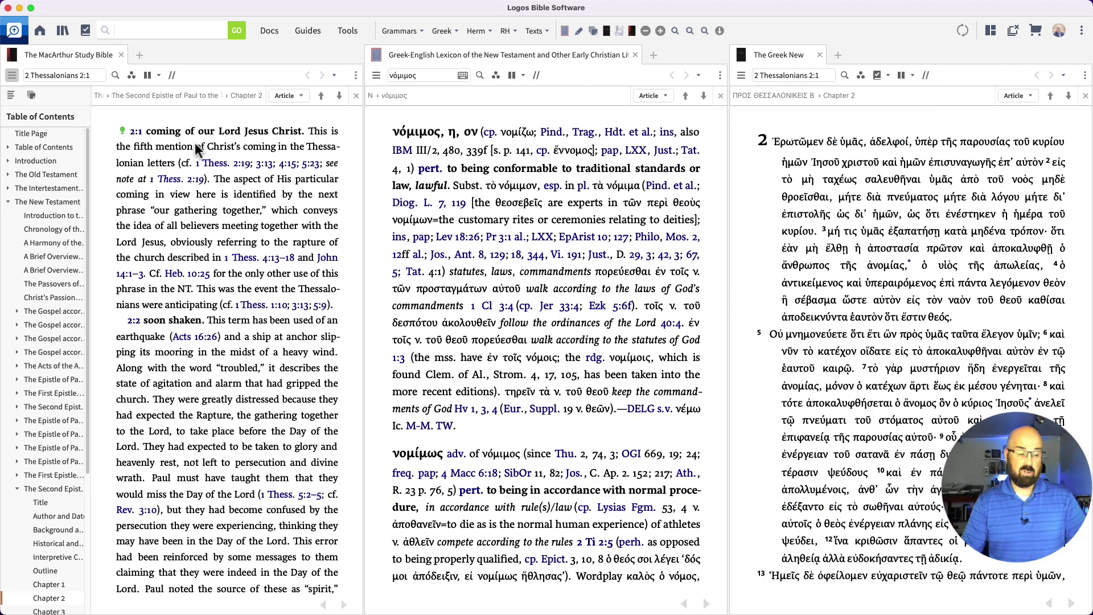
click(991, 31)
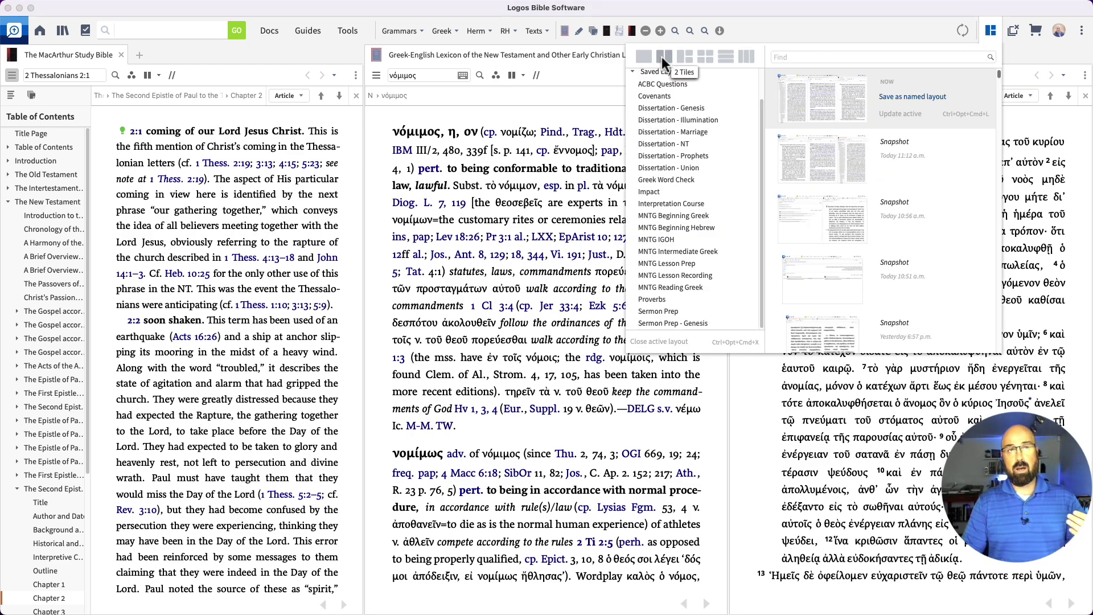
click(661, 56)
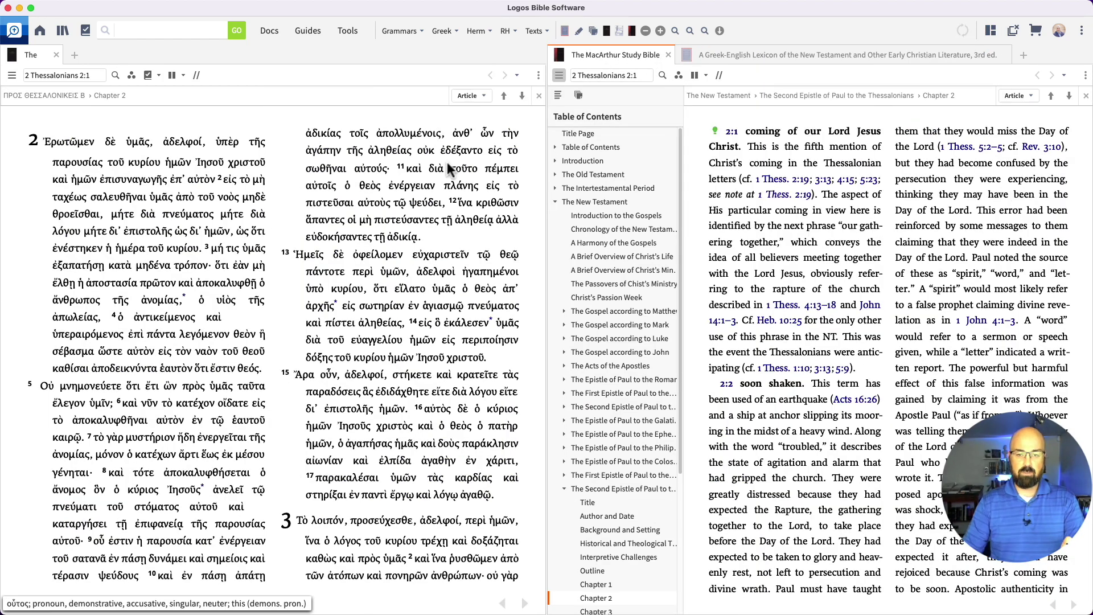
- Bring the Greek-English Lexicon in front of The MacArthur Study Bible in their shared pane
click(733, 53)
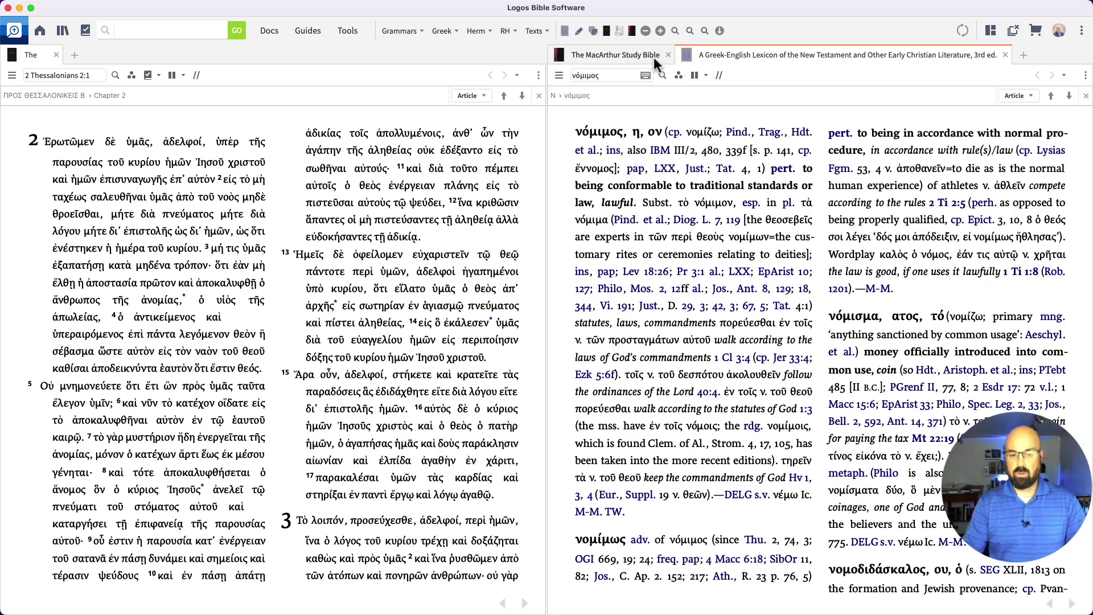
click(736, 57)
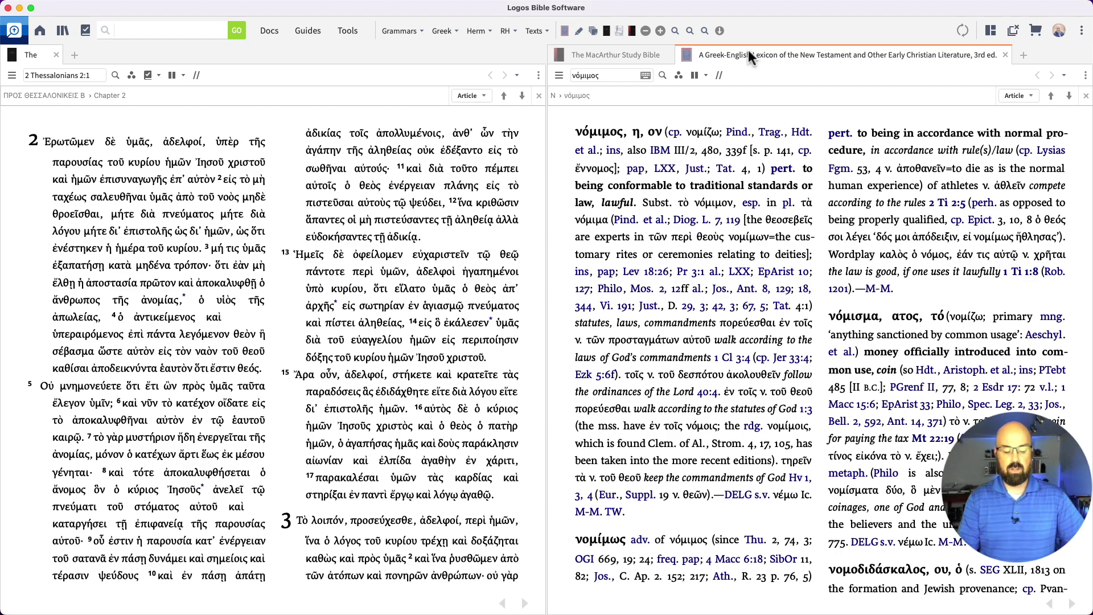
mouse_move(749, 49)
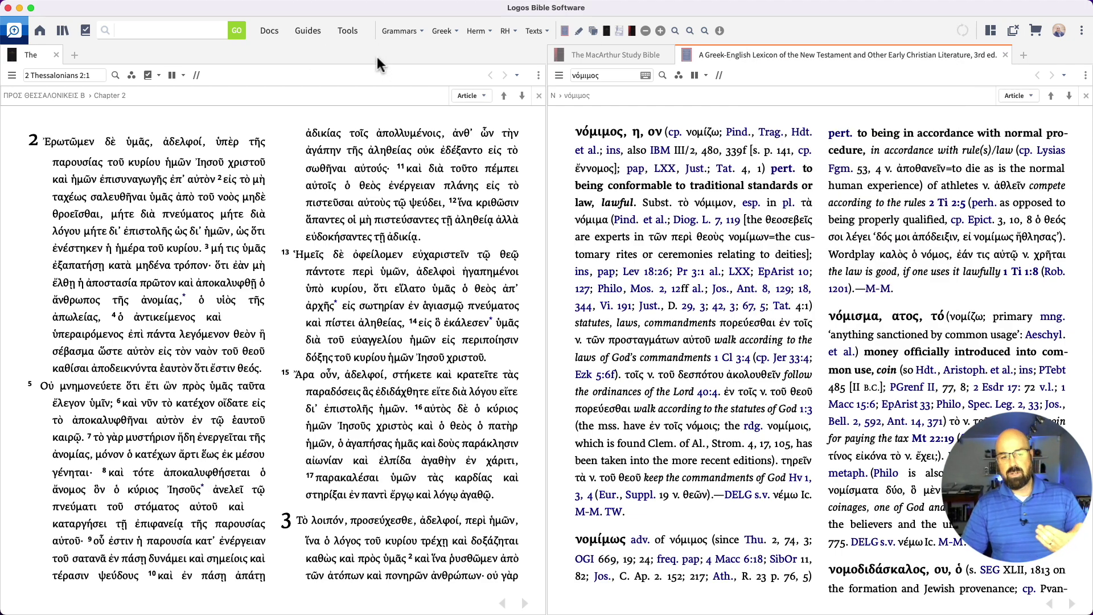
- Page through the Greek New Testament from 2 Thessalonians 2 forward to Hebrews 2 to examine how column view scrolls
click(316, 172)
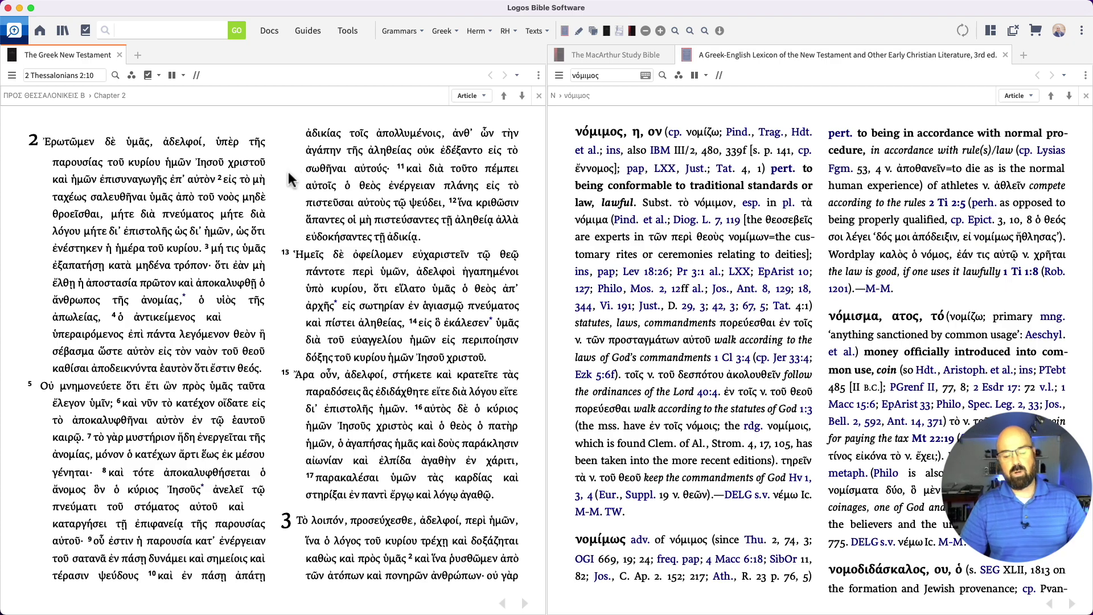
click(289, 193)
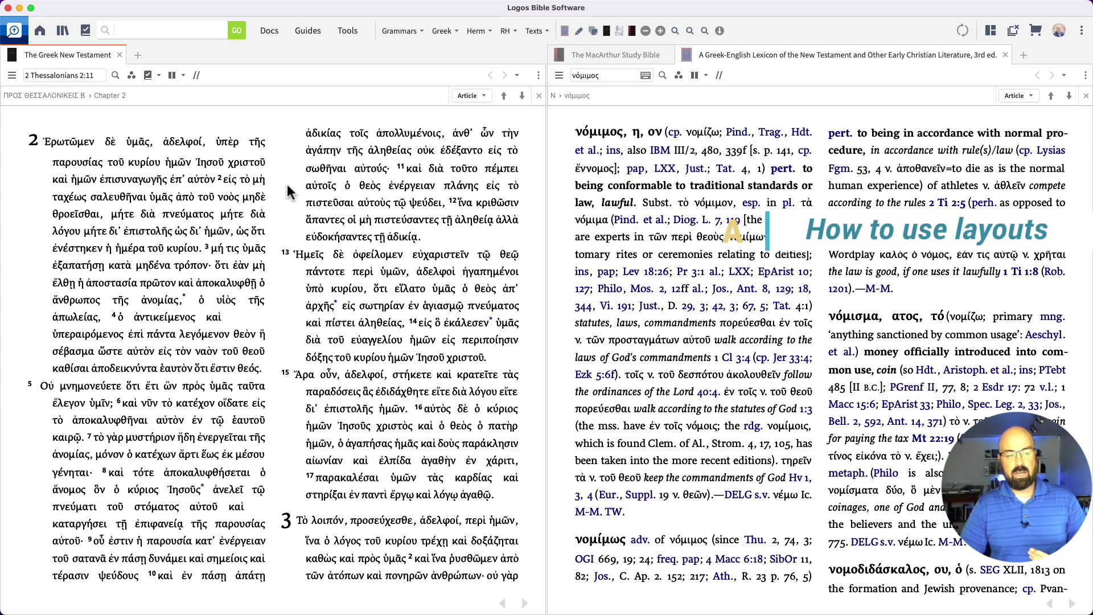
scroll(288, 193, down, 20)
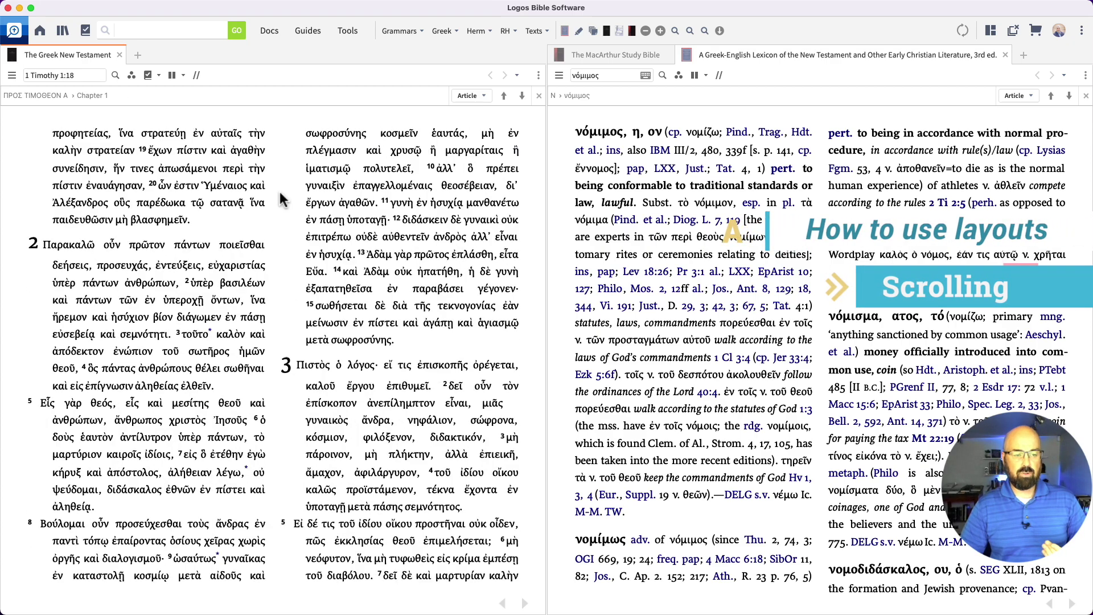
scroll(280, 199, up, 20)
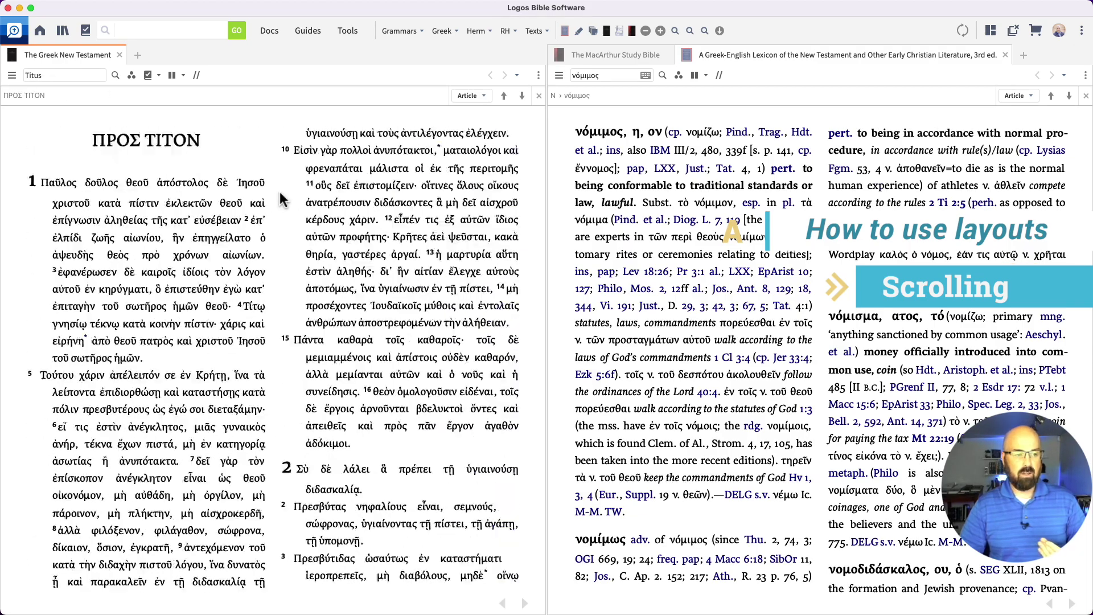
scroll(281, 200, down, 20)
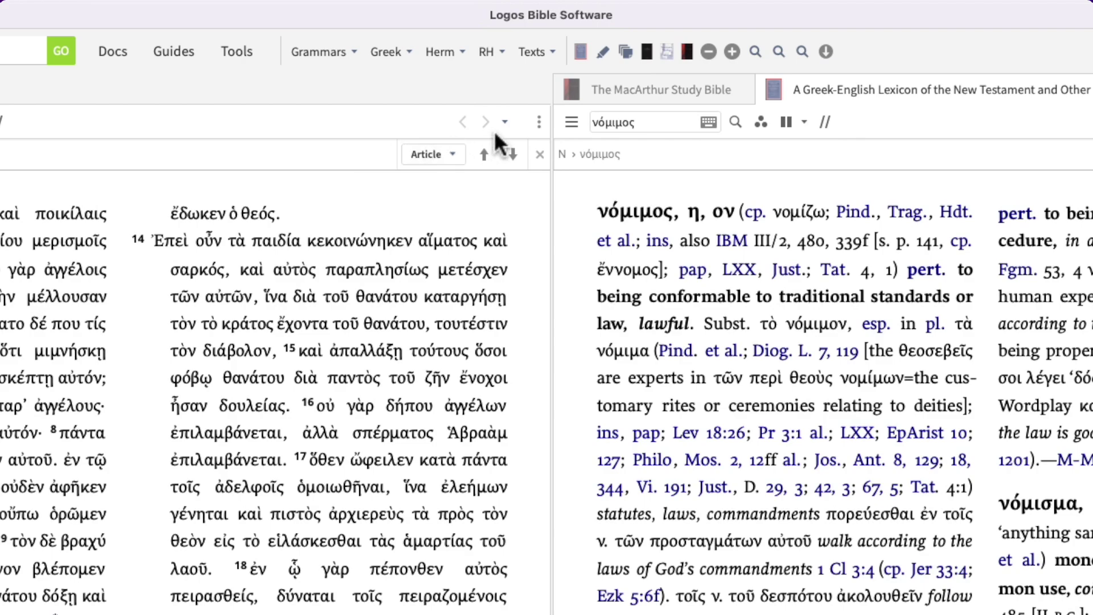
- Set the Greek New Testament's columns to None so its text scrolls continuously
click(539, 120)
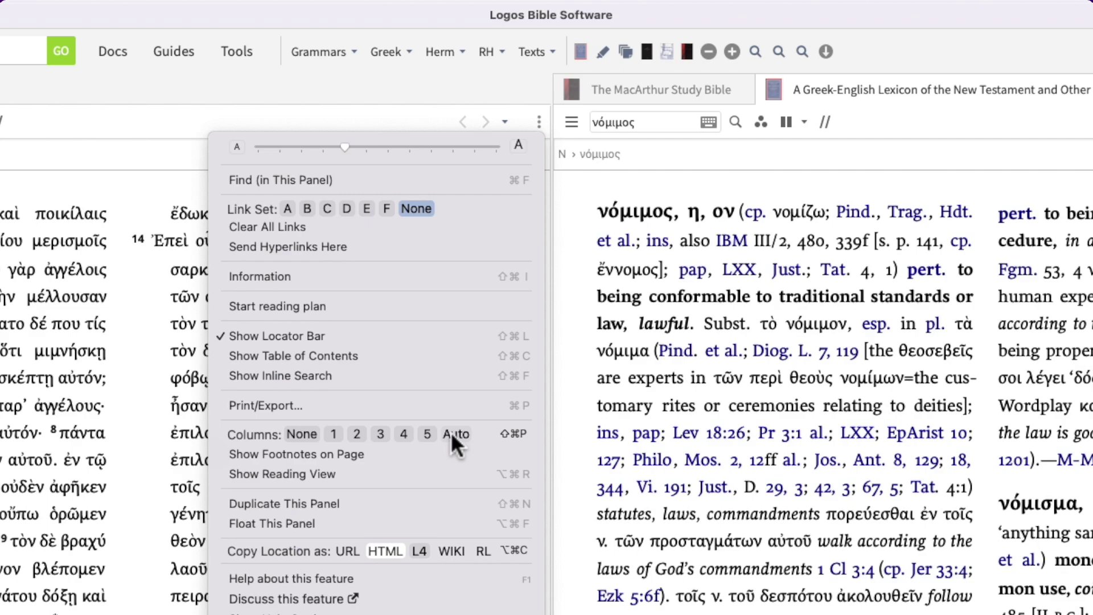
click(299, 431)
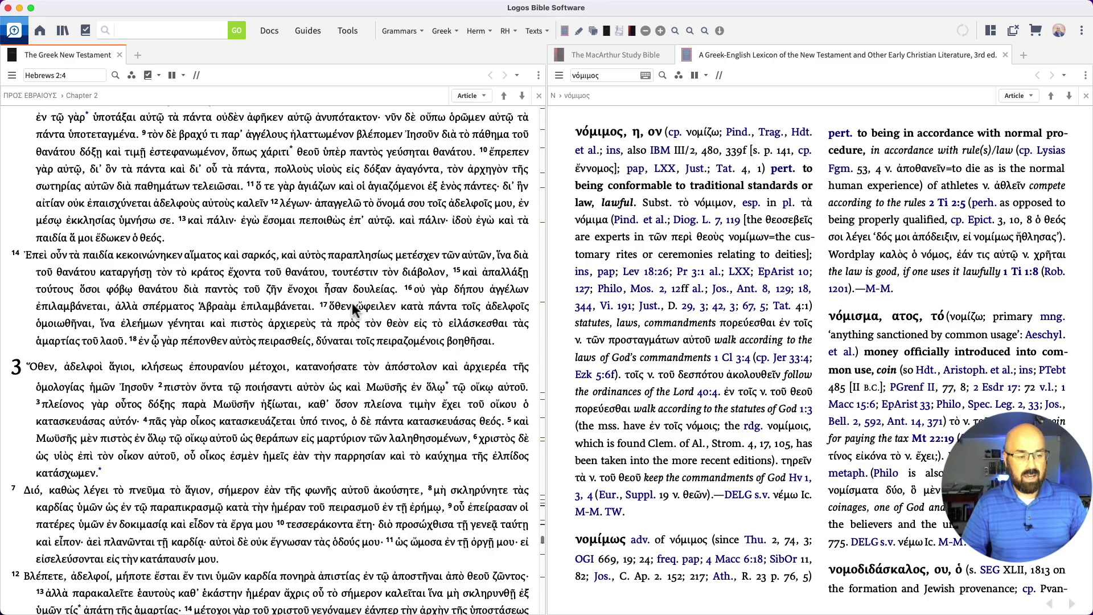
scroll(352, 303, down, 3)
scroll(354, 308, down, 4)
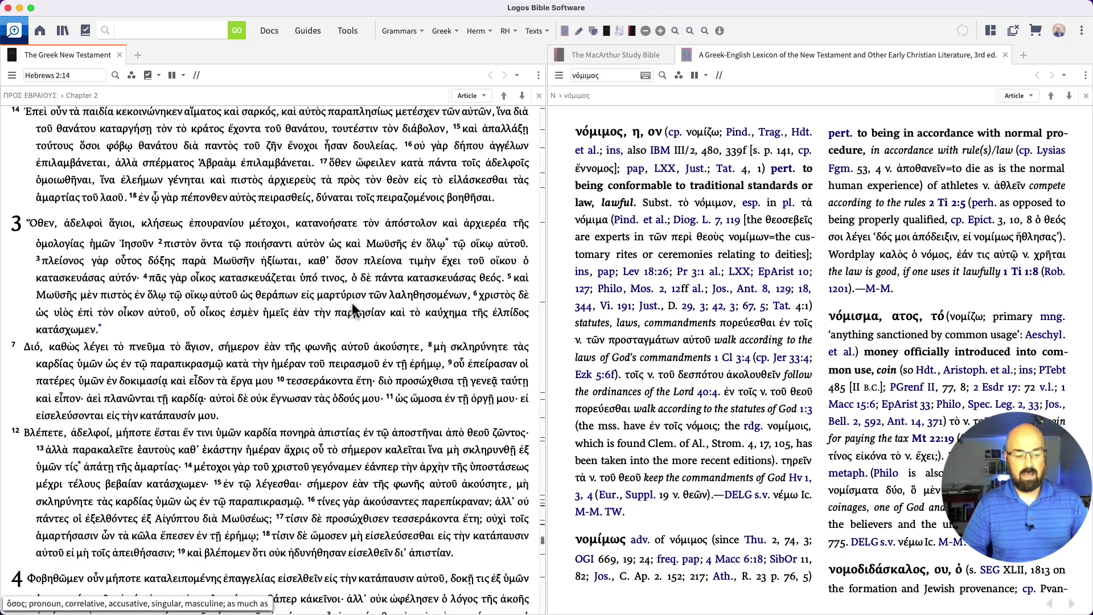
scroll(353, 310, down, 7)
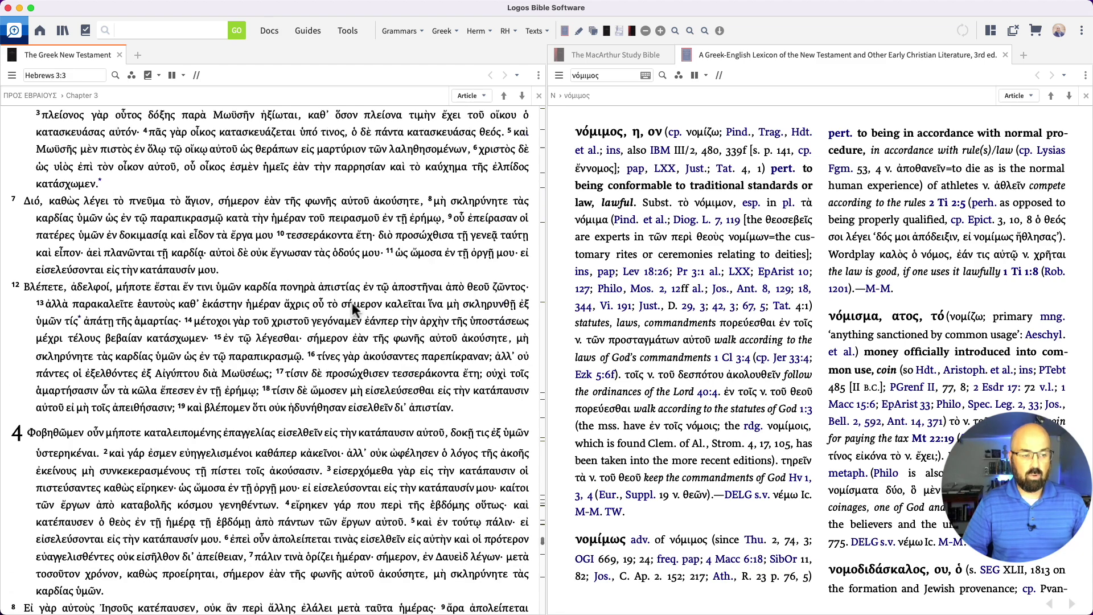
scroll(353, 310, up, 2)
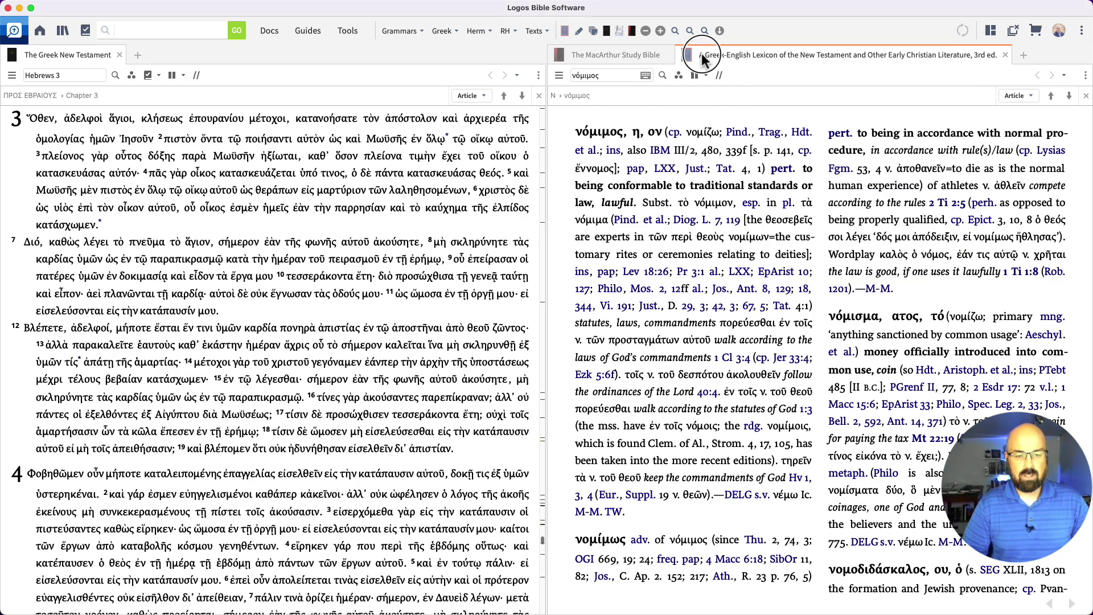
- Move the Greek-English Lexicon out of the shared pane into its own column between the Greek New Testament and The MacArthur Study Bible
drag(701, 53, 500, 190)
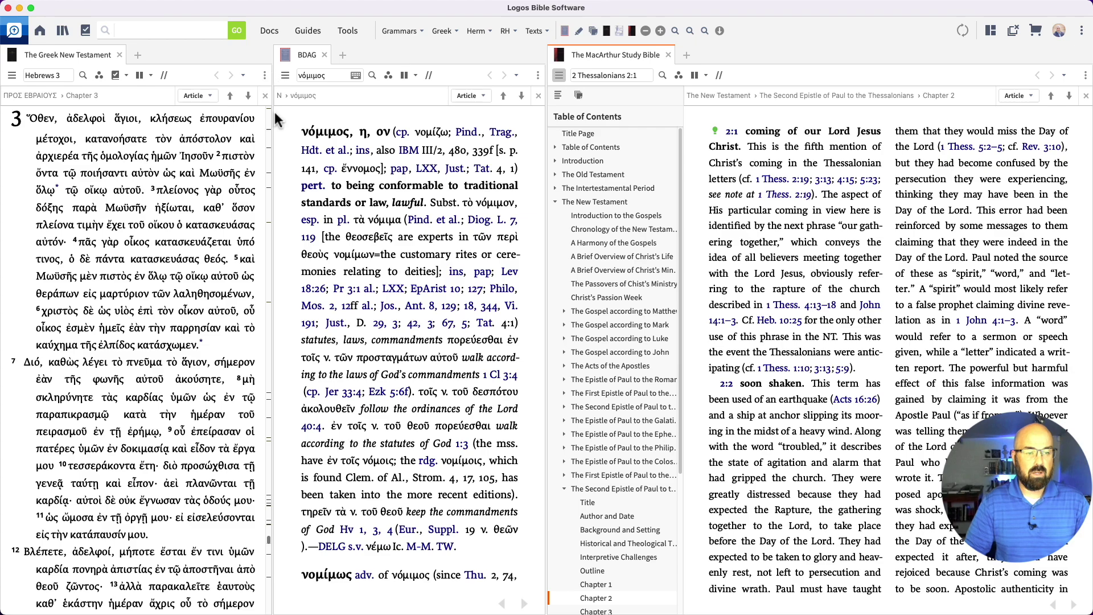
mouse_move(272, 137)
mouse_down()
mouse_move(346, 137)
mouse_move(280, 140)
mouse_up()
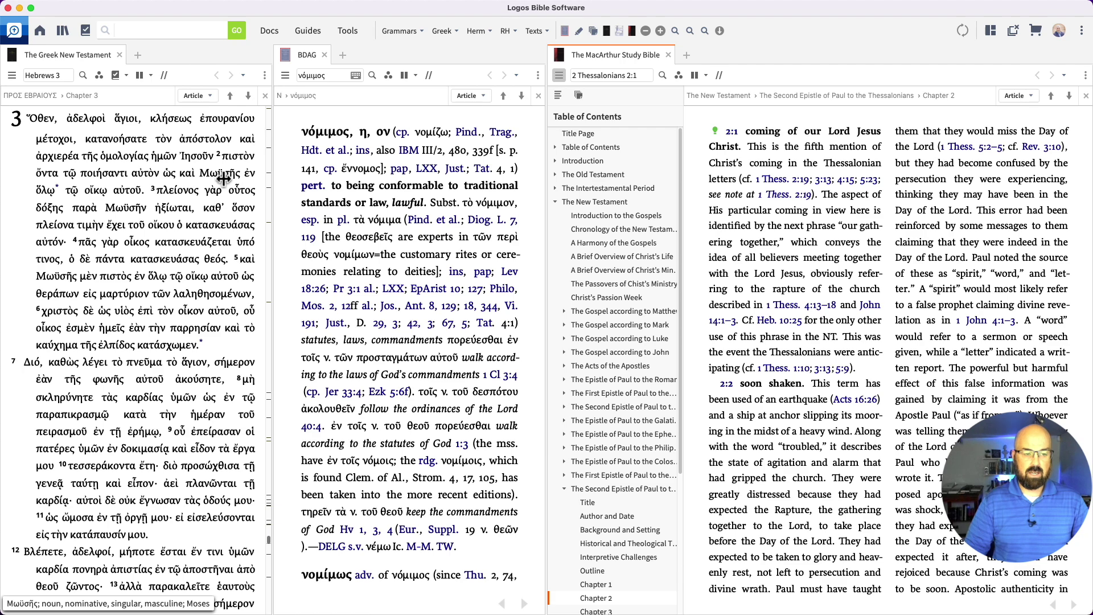
scroll(186, 235, down, 3)
scroll(186, 234, down, 1)
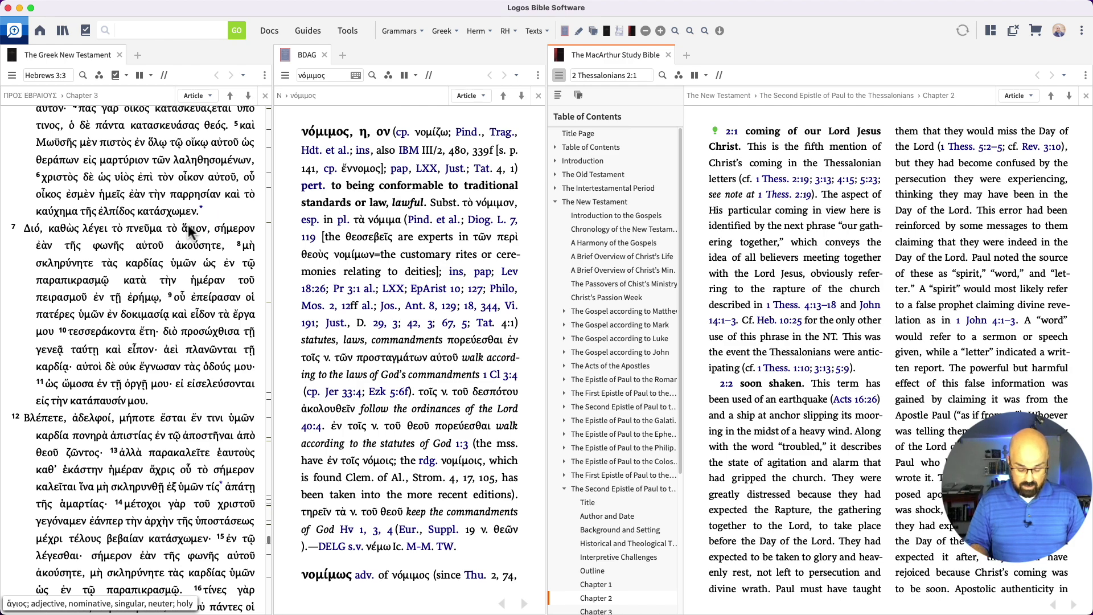
- Toggle The MacArthur Study Bible's column view off and back on, and make the Greek New Testament the active resource
key(super+shift+p)
key(super+shift+p)
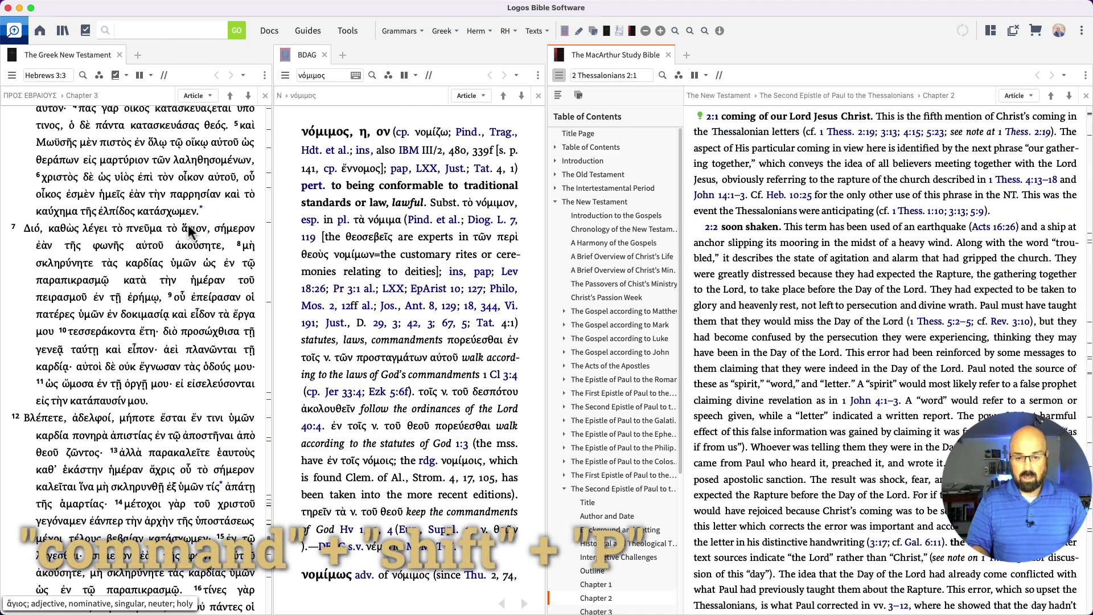
click(148, 245)
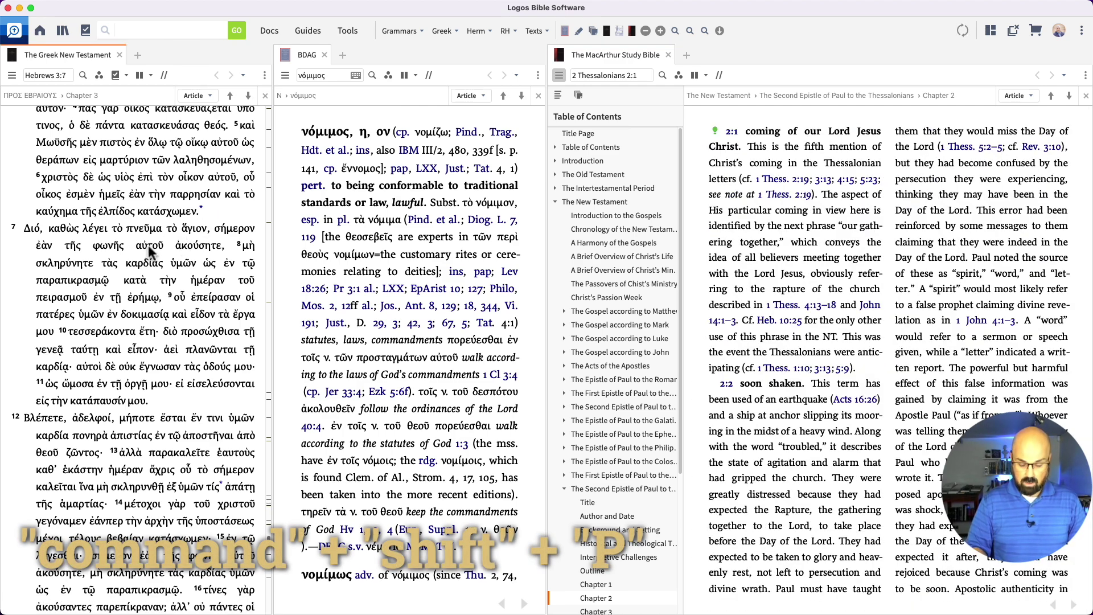
- Turn the Greek New Testament's column view back on and move the Greek-English Lexicon into the pane with The MacArthur Study Bible
key(super+shift+p)
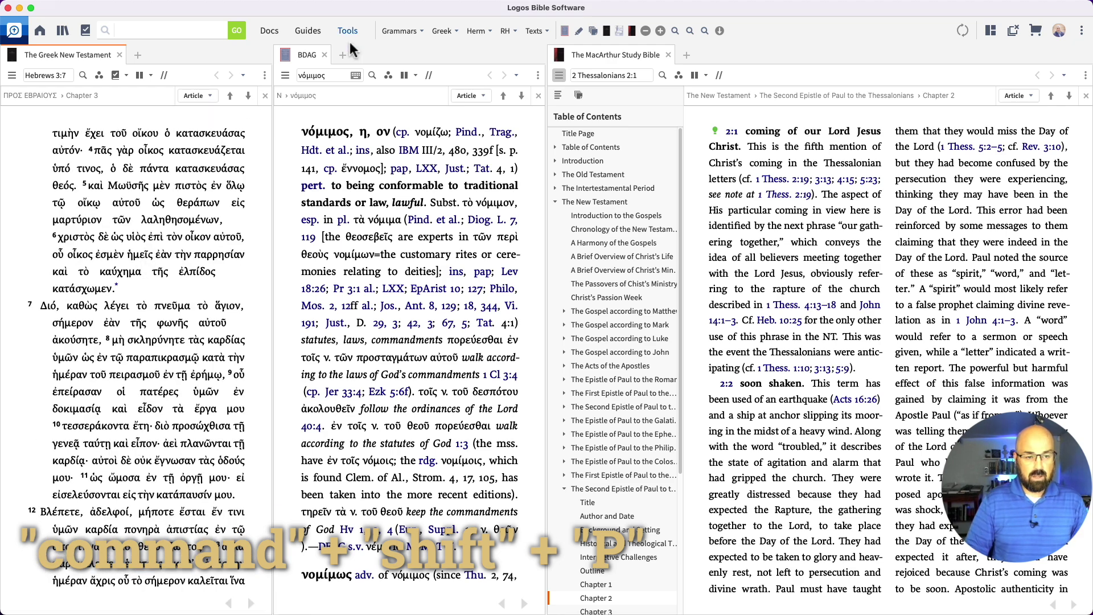
click(324, 55)
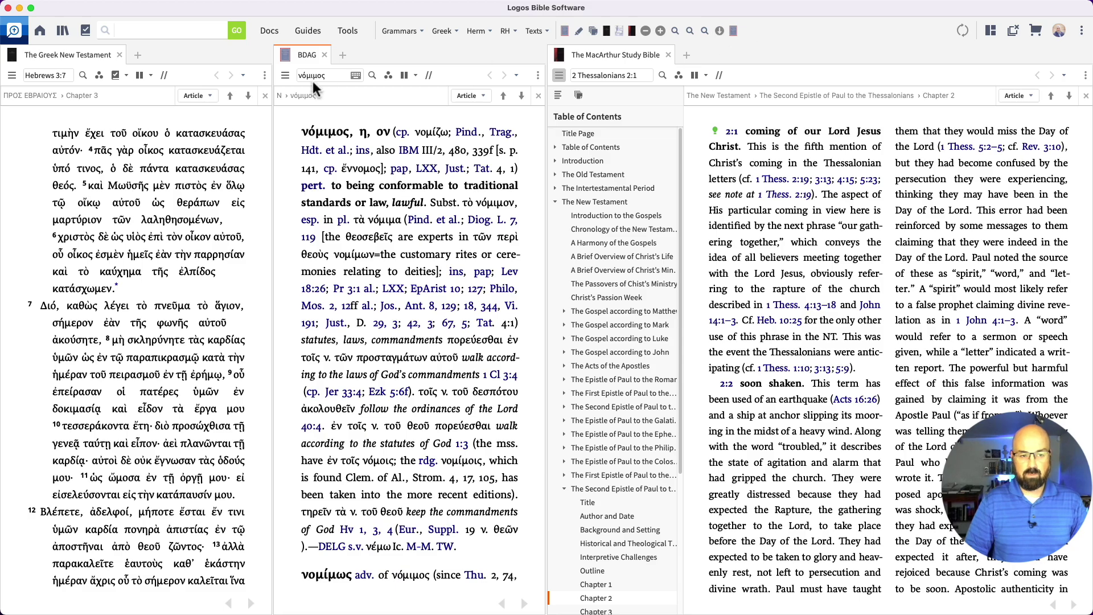
drag(308, 56, 740, 57)
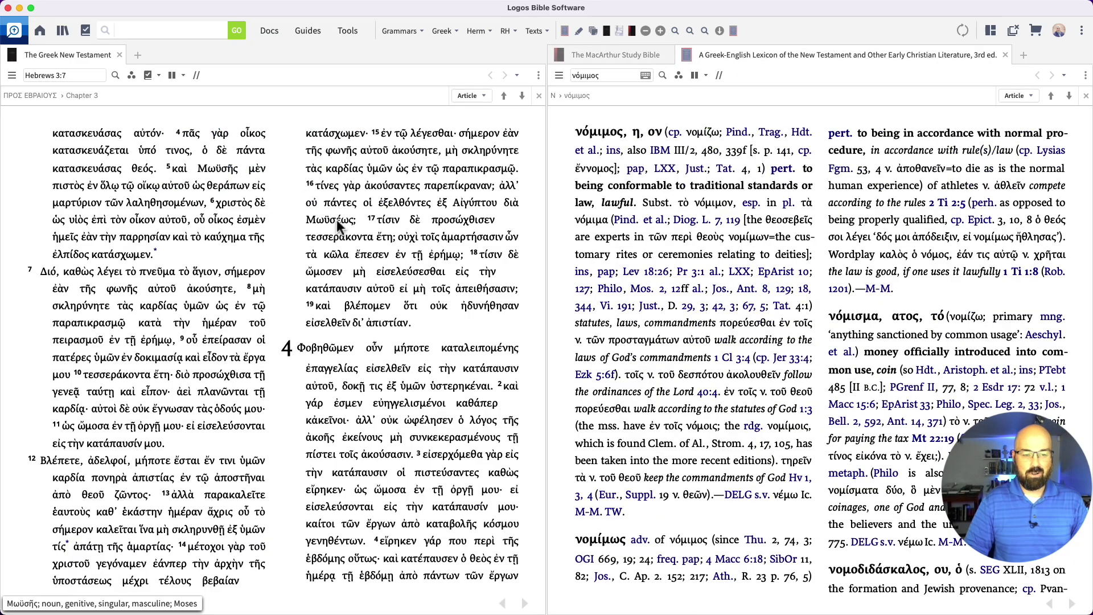
- Float the Greek New Testament panel in its own window and reposition that window over the main one
click(285, 202)
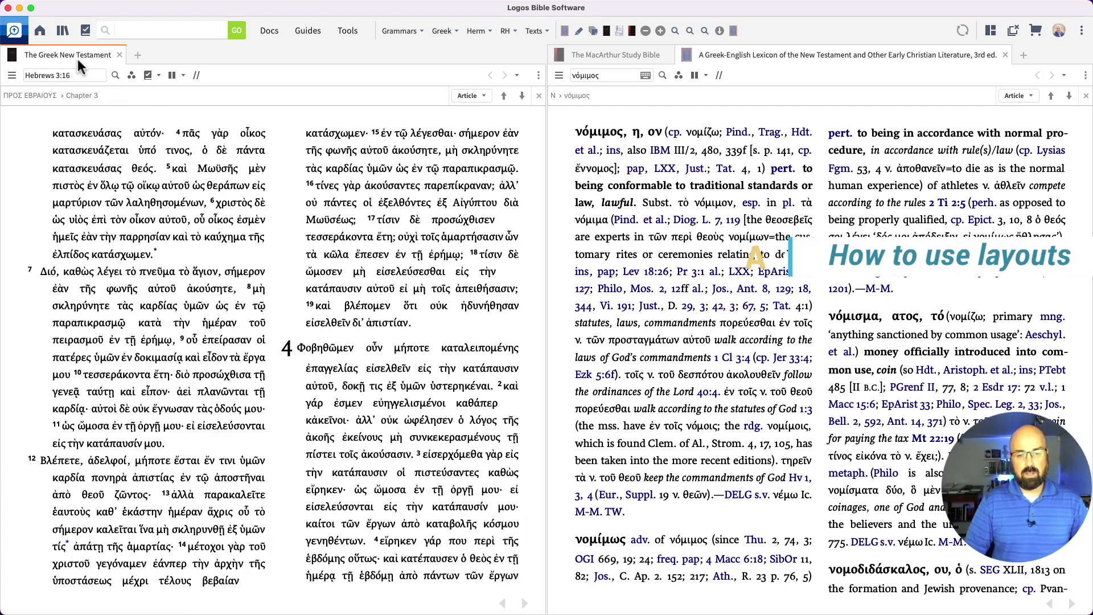
click(539, 77)
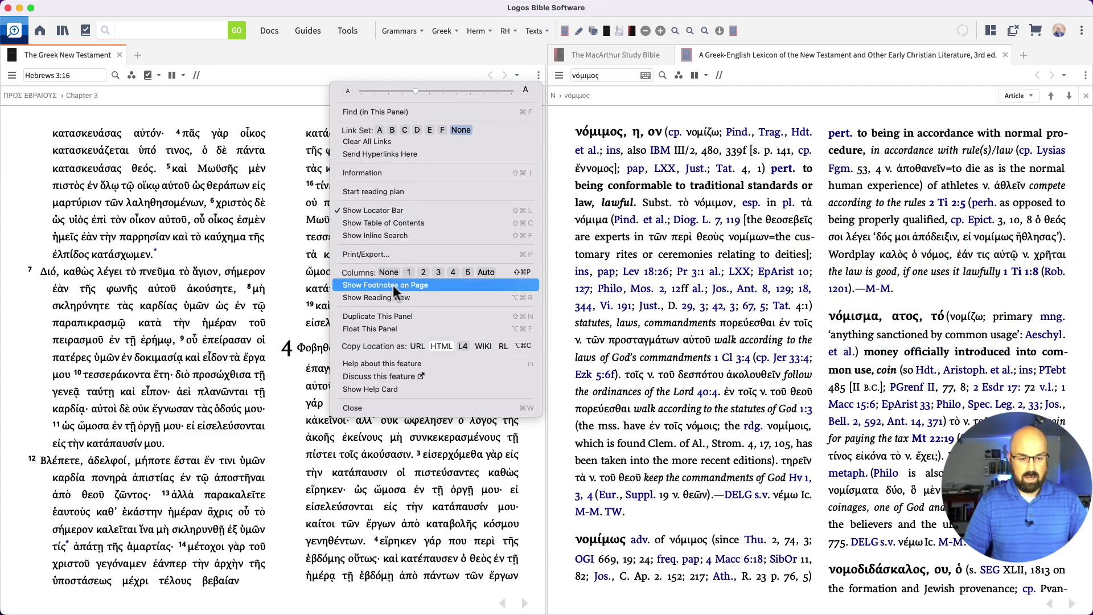
click(388, 331)
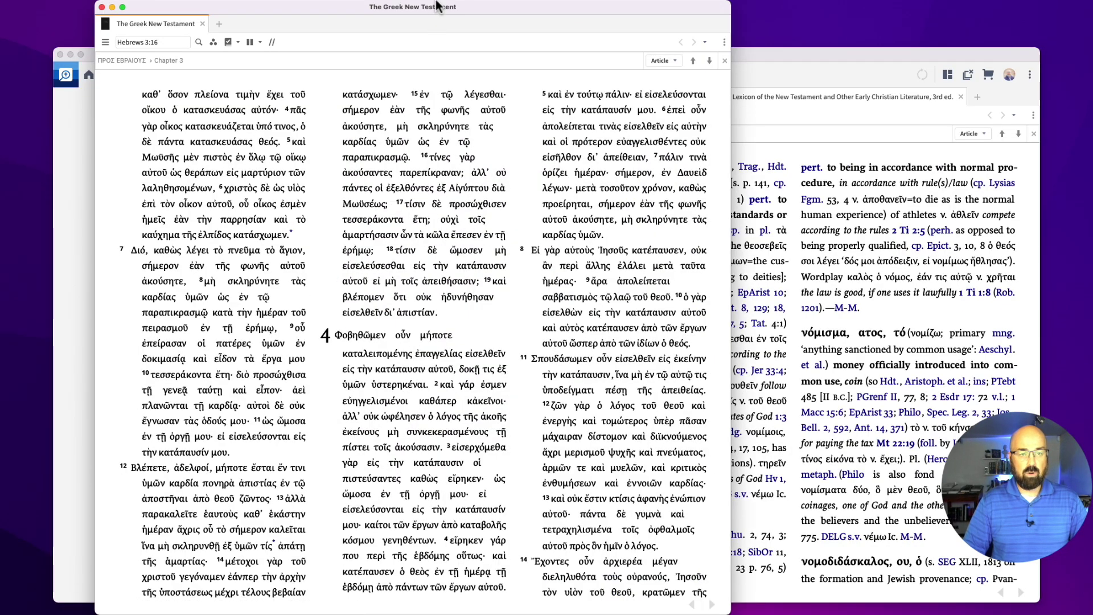
drag(436, 1, 582, 81)
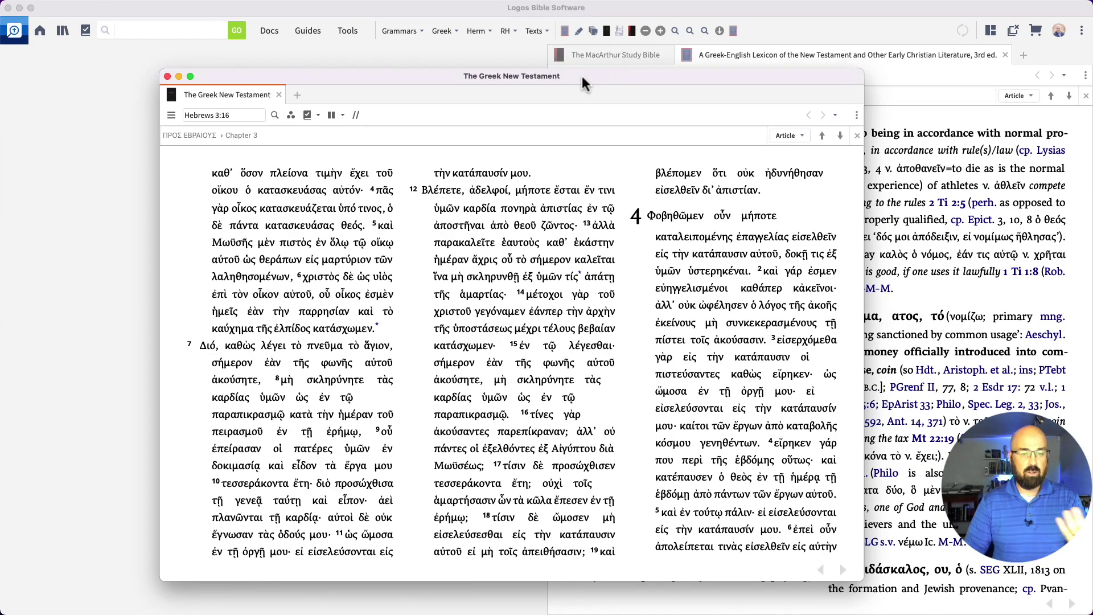
drag(616, 77, 574, 80)
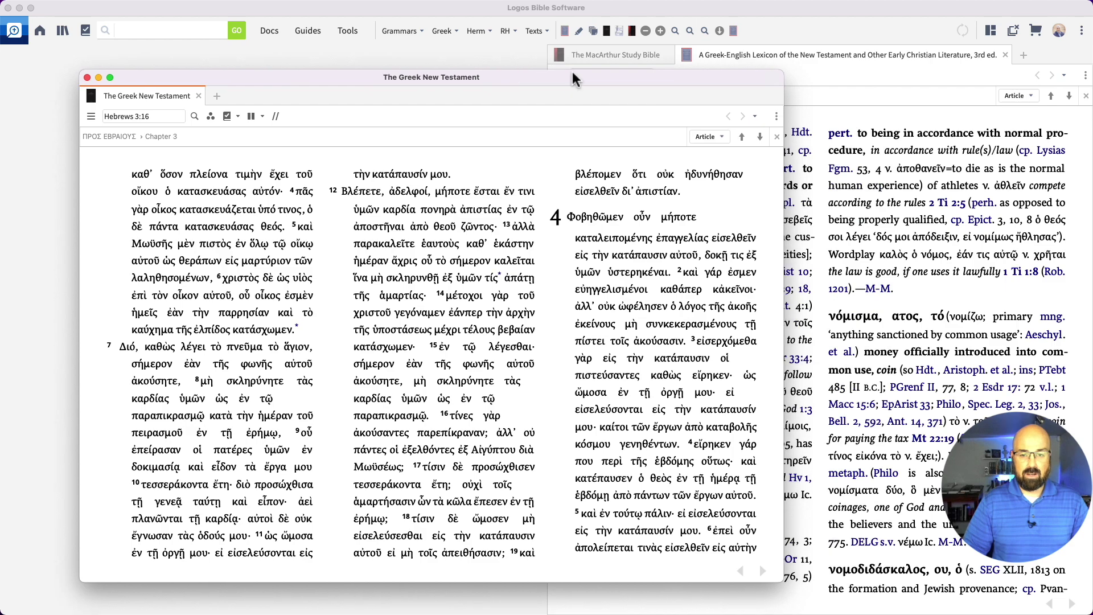
click(735, 59)
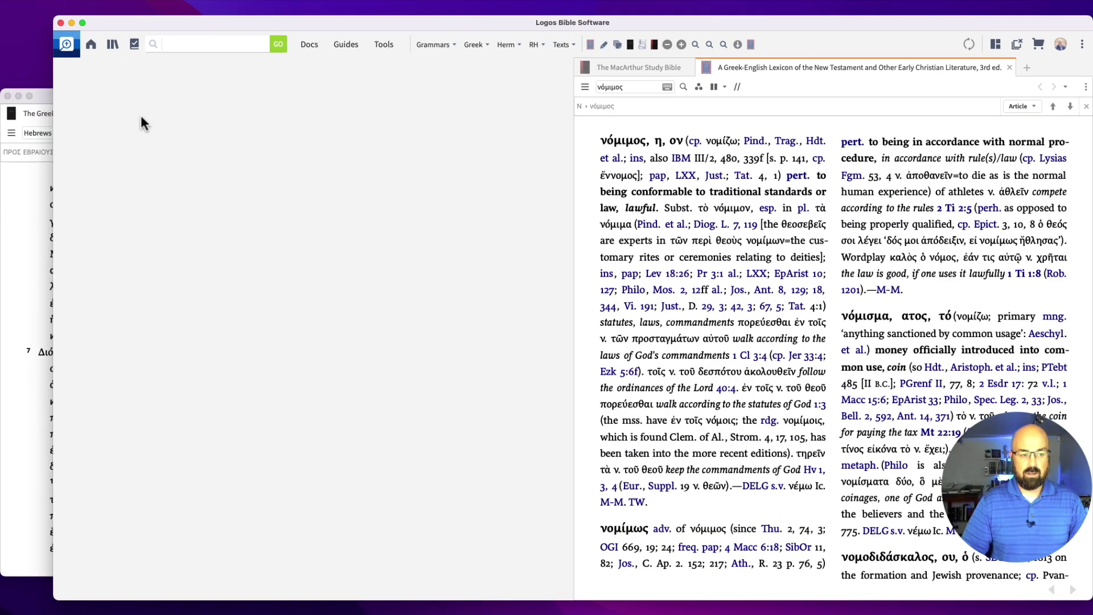
click(33, 166)
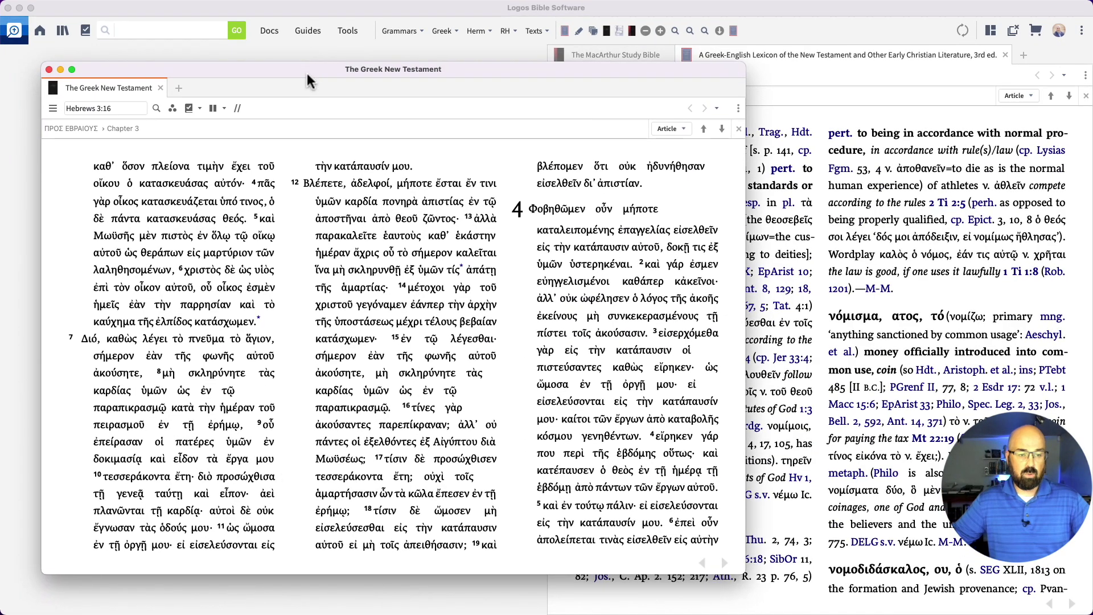
drag(133, 93, 28, 106)
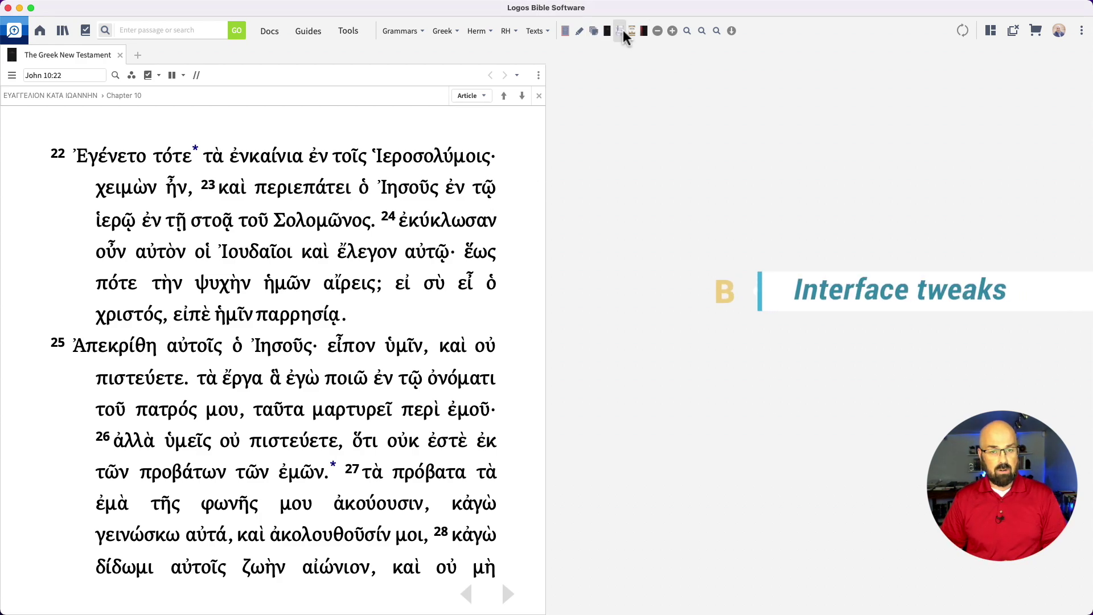
- Open The Greek New Testament, Fifth Revised Edition (with Morphology) in a second pane and its Apparatus as a tab beside The Greek New Testament
click(62, 30)
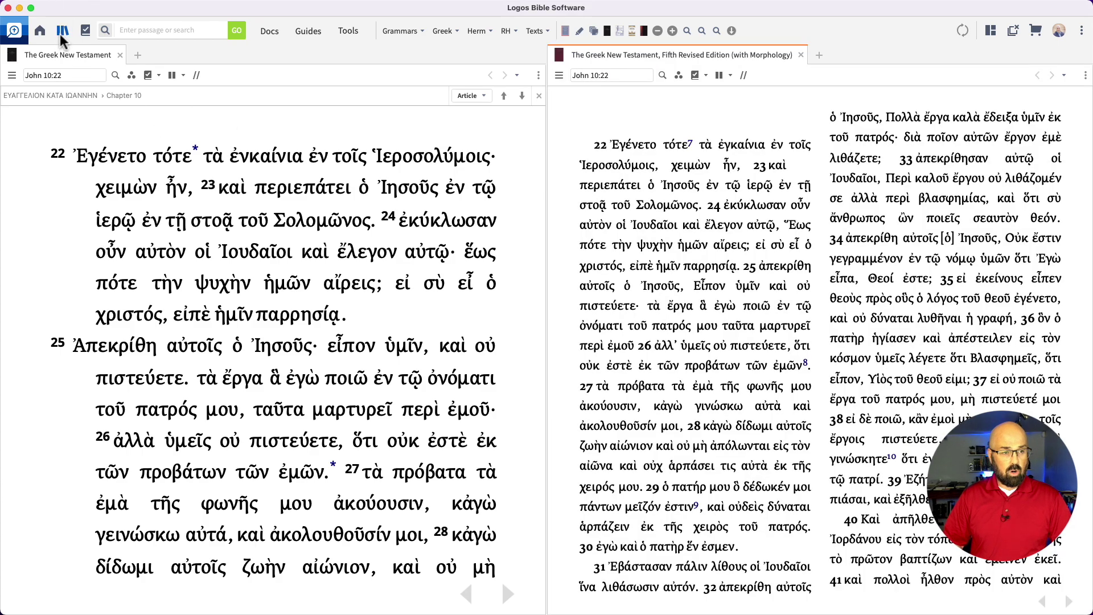
drag(706, 55, 512, 58)
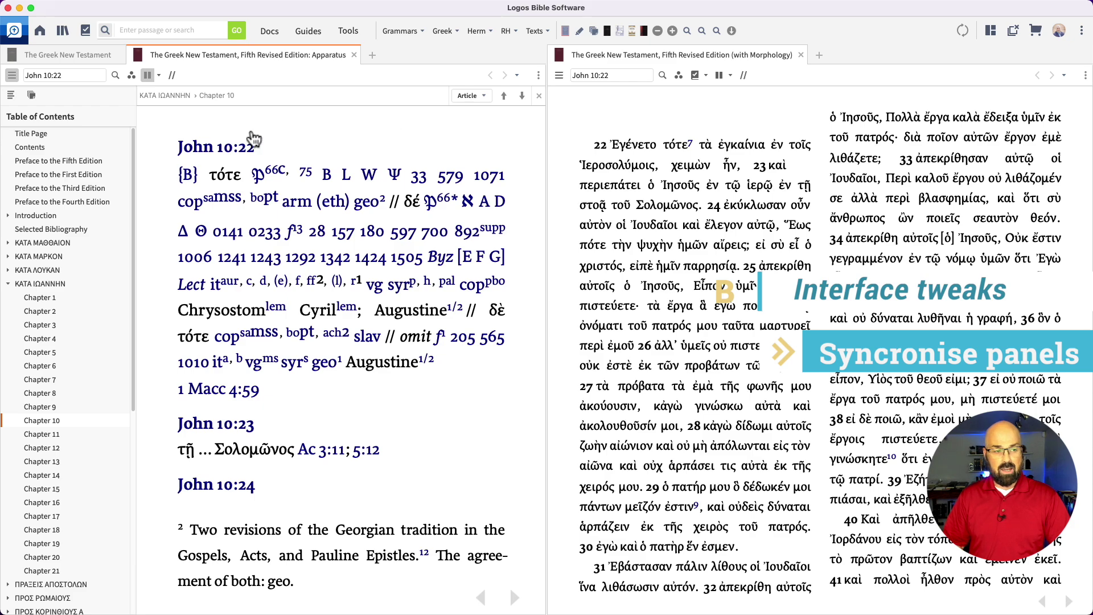
- Assign the Fifth Revised Edition's Apparatus and its Greek text (with Morphology) to link set A
mouse_move(361, 60)
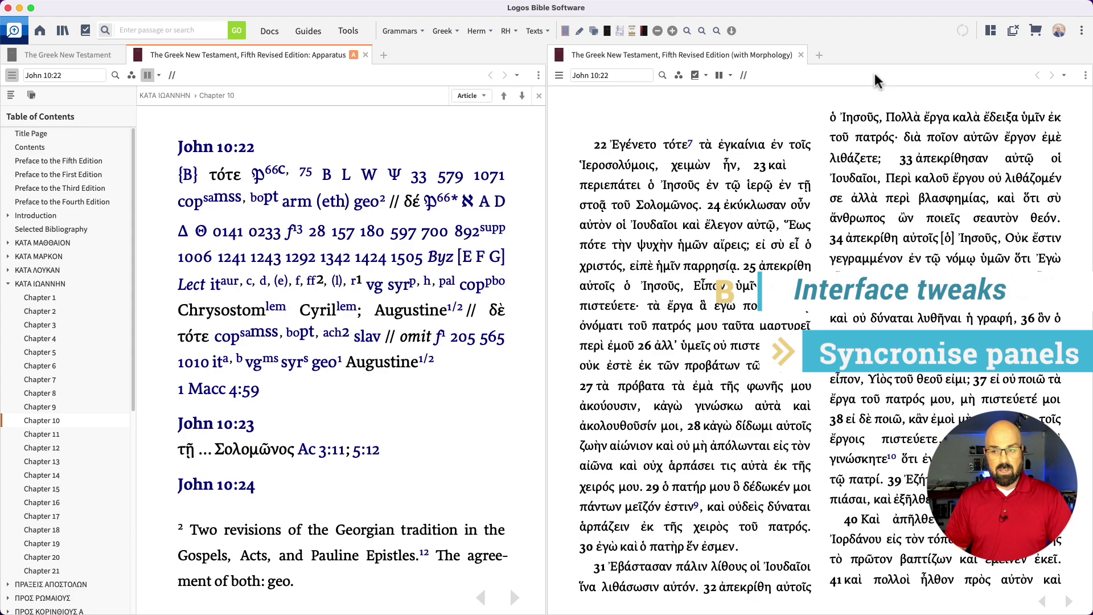
click(927, 132)
key(alt+super+a)
- Go to Titus 2 in The Greek New Testament, Fifth Revised Edition (with Morphology)
click(627, 74)
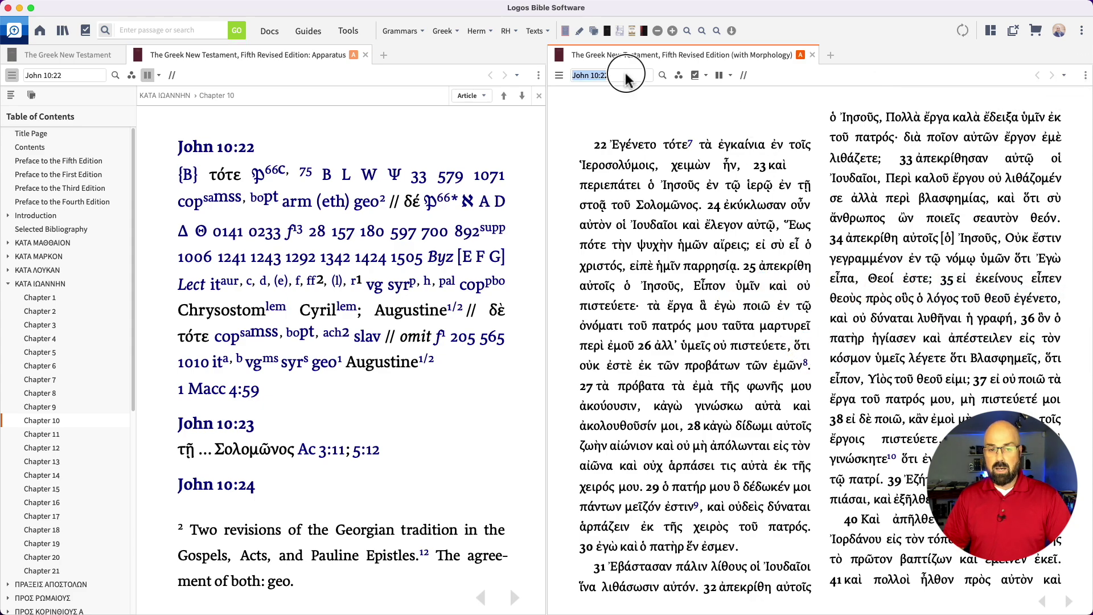
text(Tit)
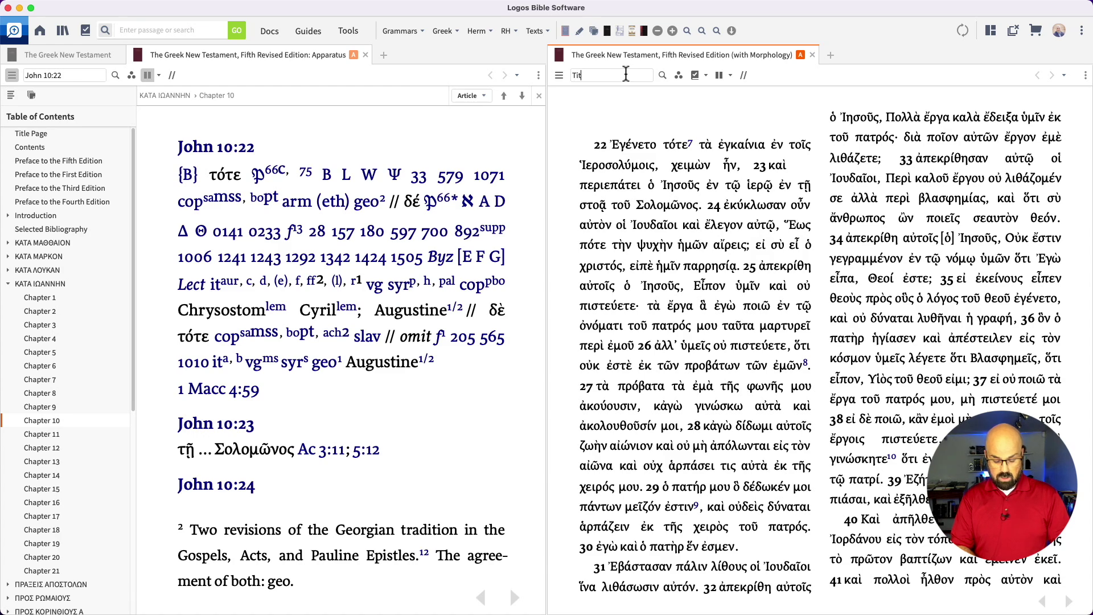
text(us 2)
key(Return)
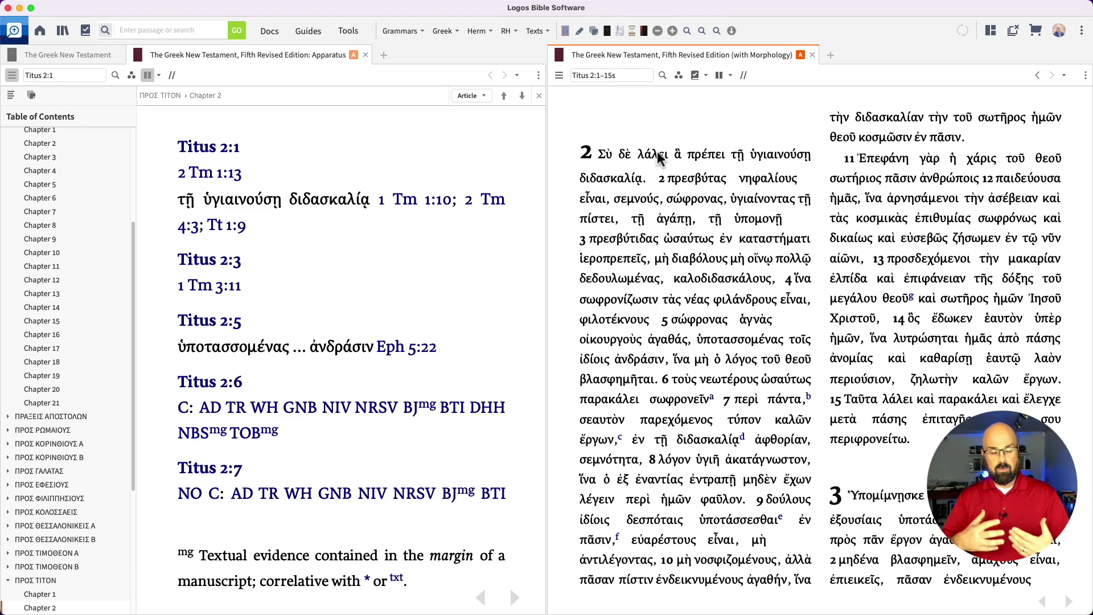
- Open Titus: The MacArthur New Testament Commentary from the library as a tab beside the Apparatus, linked to set A
click(61, 33)
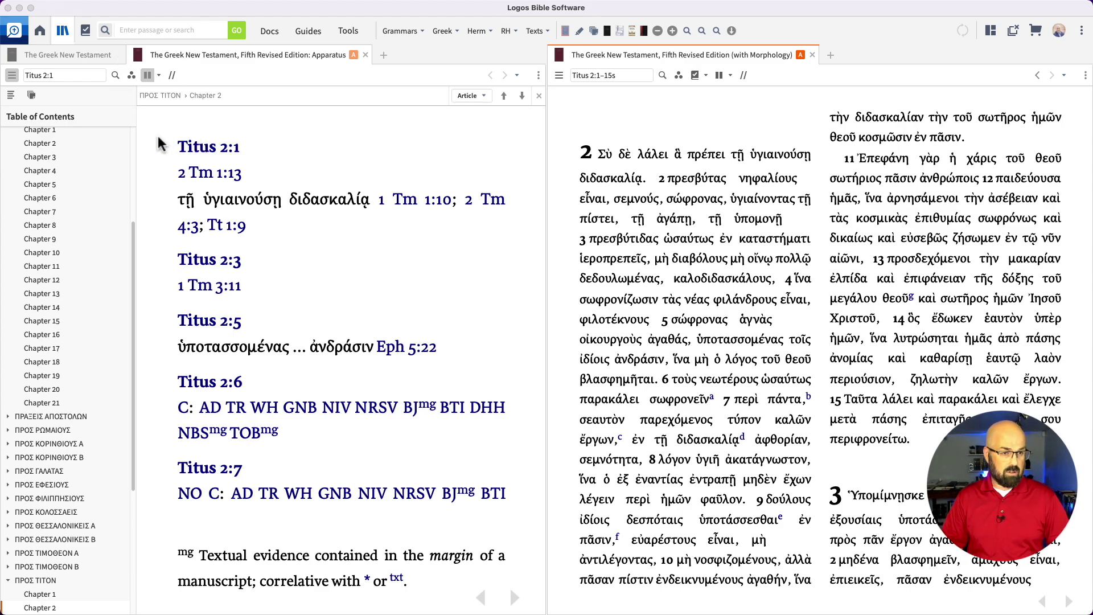
mouse_move(228, 142)
mouse_down()
mouse_move(418, 82)
mouse_move(436, 55)
mouse_move(468, 70)
mouse_move(457, 67)
mouse_up()
click(53, 75)
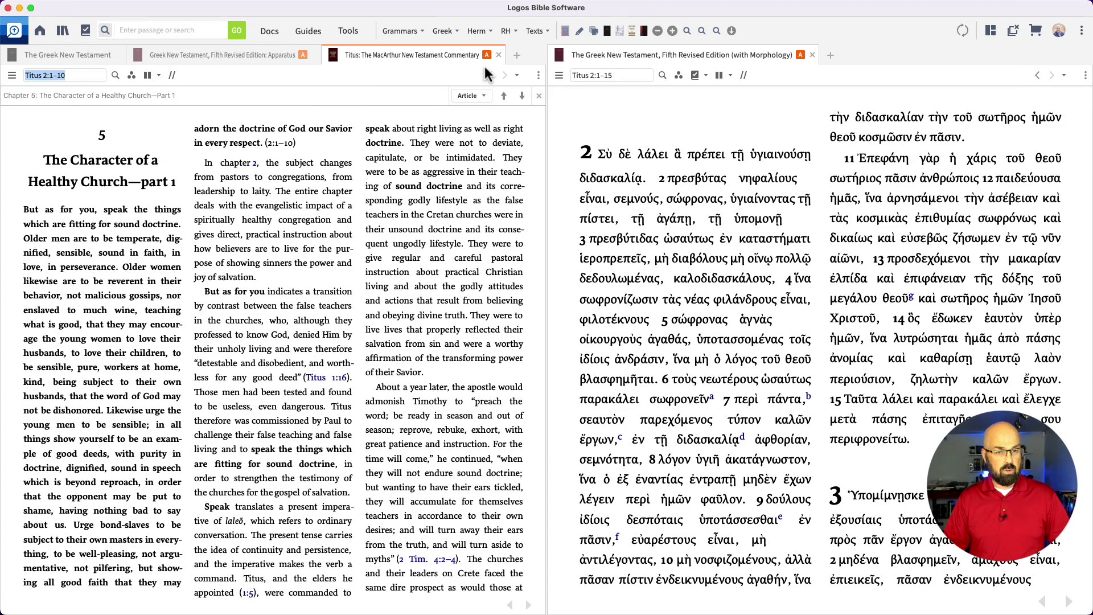
- Go to Titus 1:5 in the Fifth Revised Edition's Greek text to move the linked commentary with it
click(623, 77)
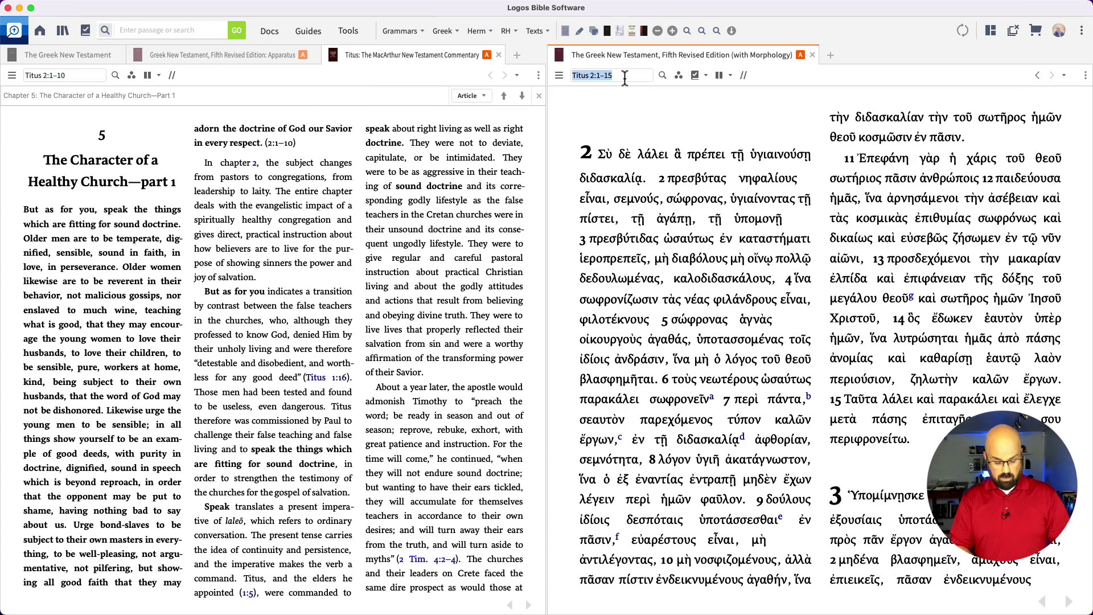
text(titu)
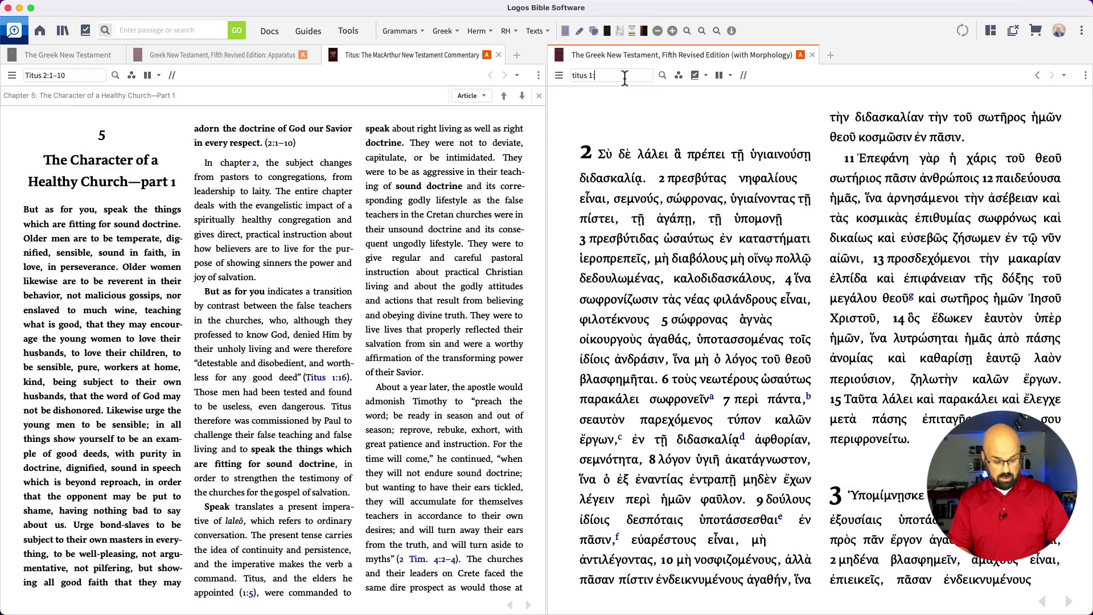
key(Return)
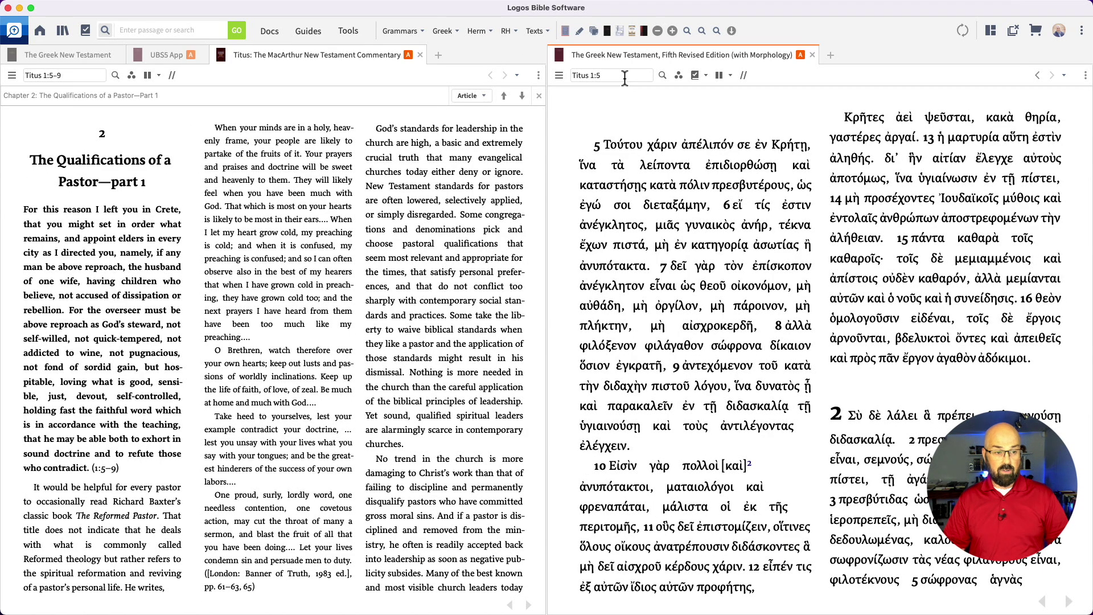
click(54, 77)
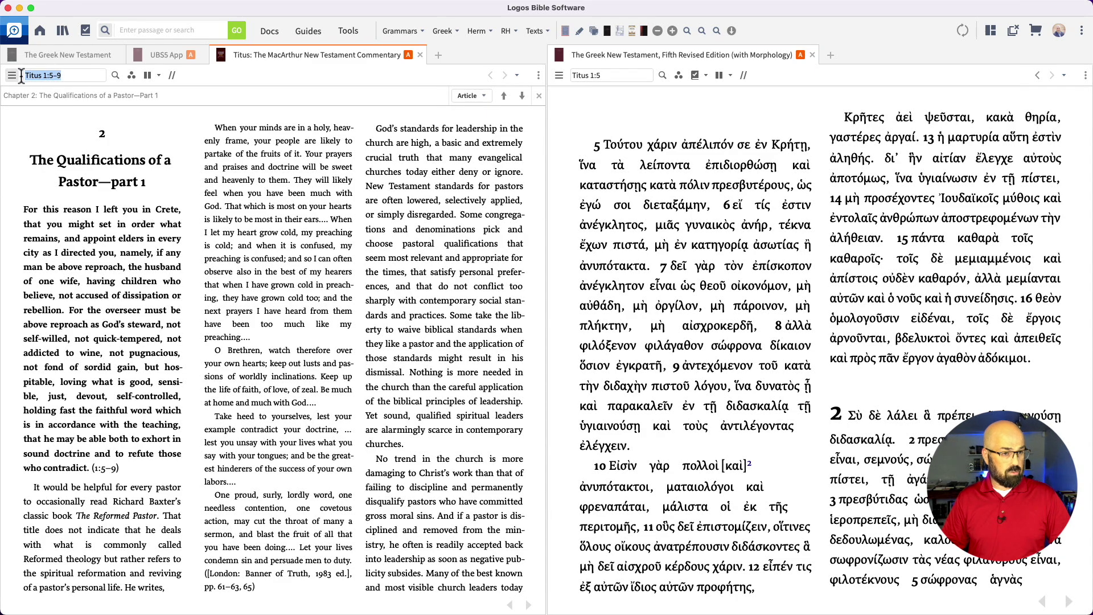
click(687, 147)
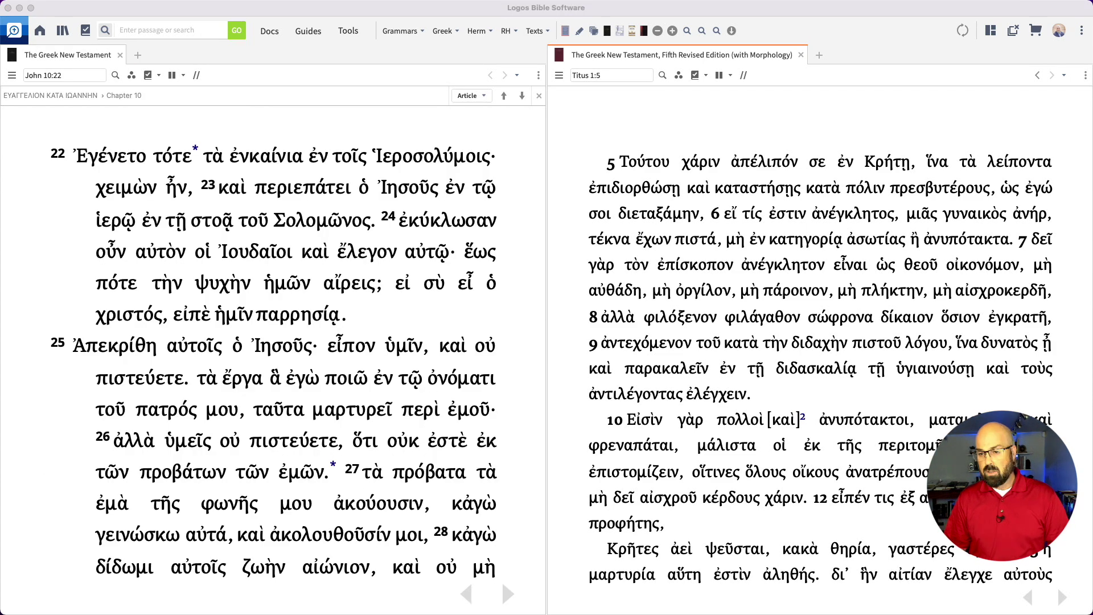
- Save The Greek New Testament, Fifth Revised Edition (with Morphology) as a favourite on the shortcuts bar
click(181, 233)
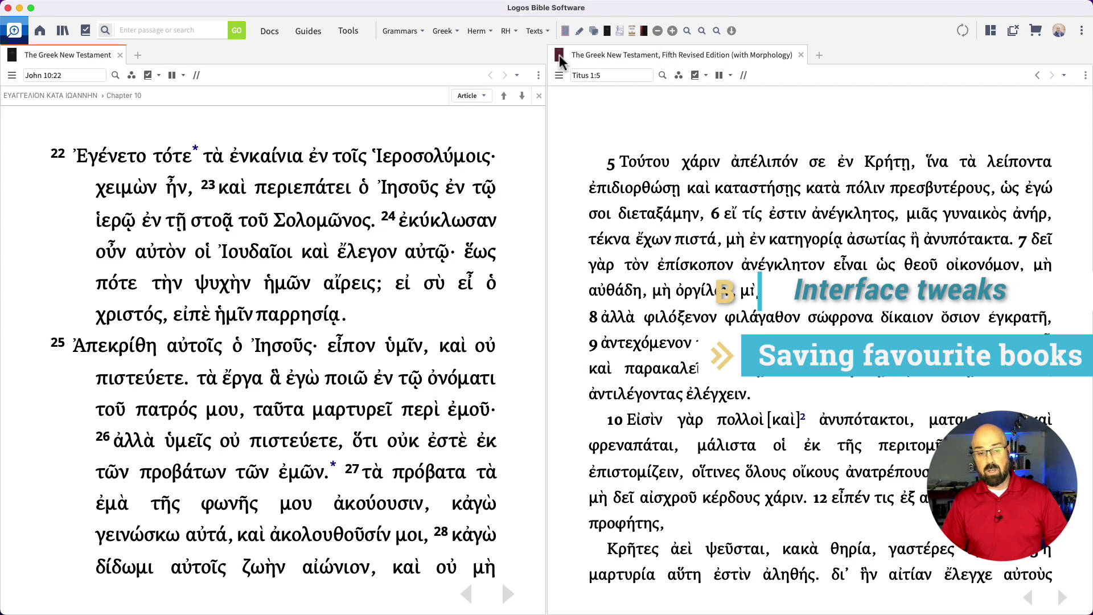
drag(561, 60, 619, 31)
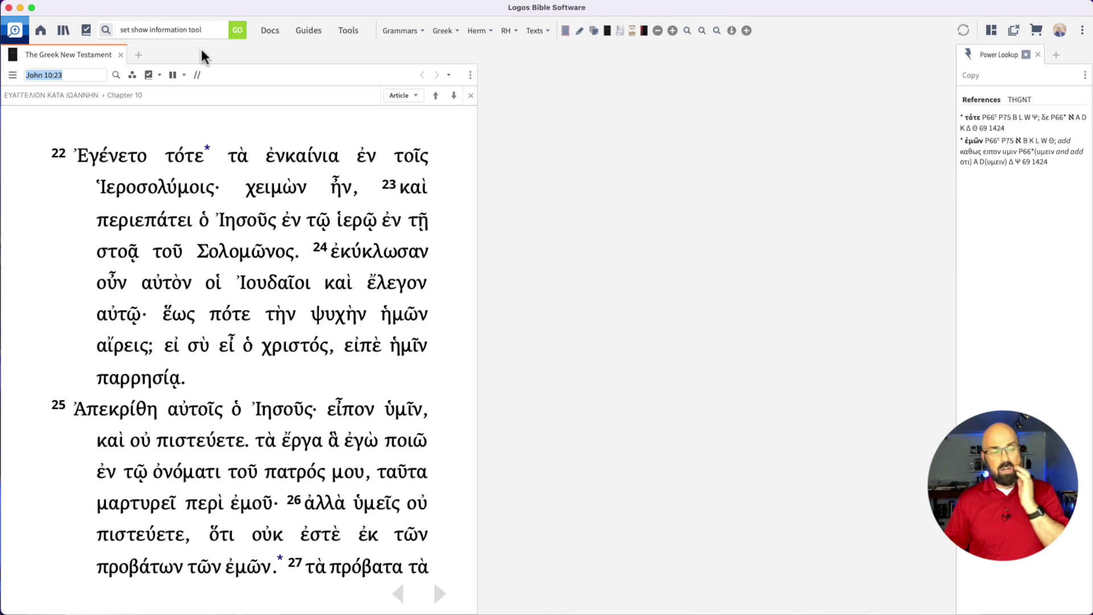
- Examine the parsing information tips for individual Greek words in John 10:22
mouse_move(138, 171)
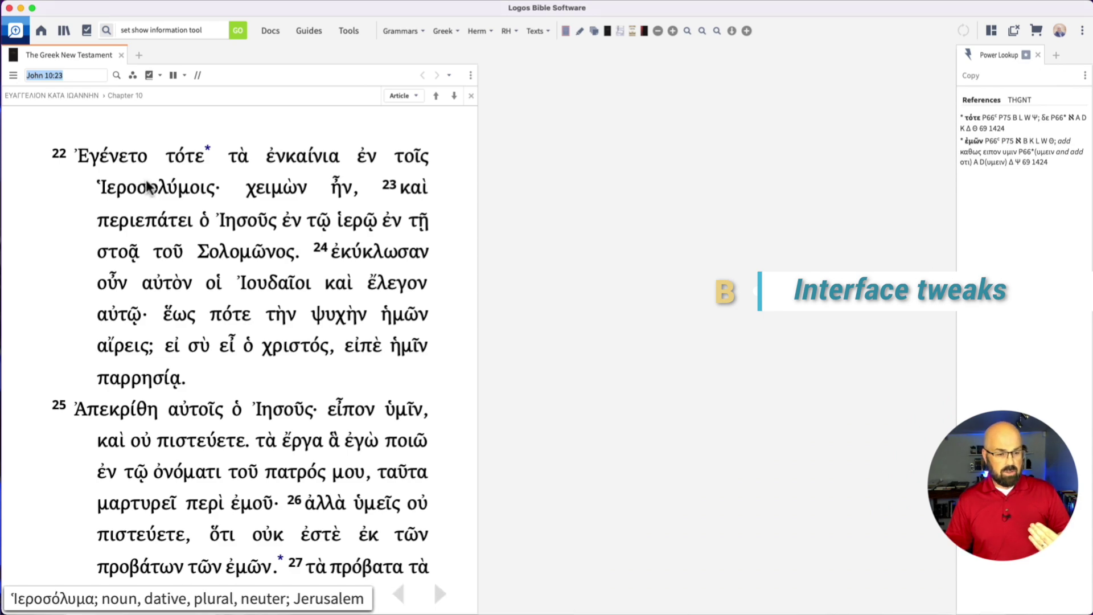
mouse_move(153, 208)
mouse_move(83, 158)
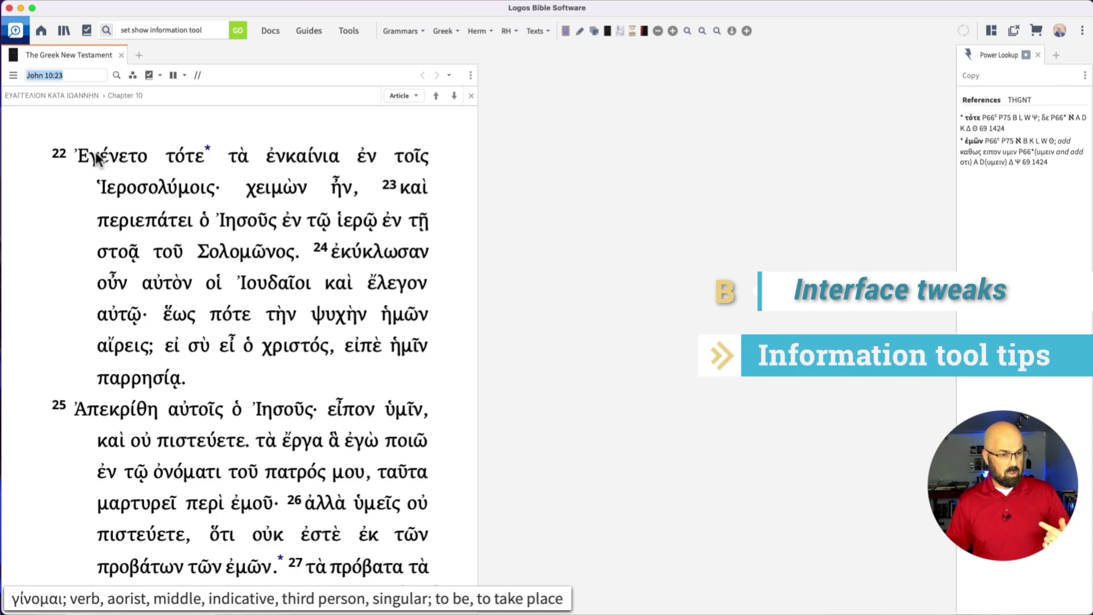
mouse_move(198, 159)
mouse_move(231, 161)
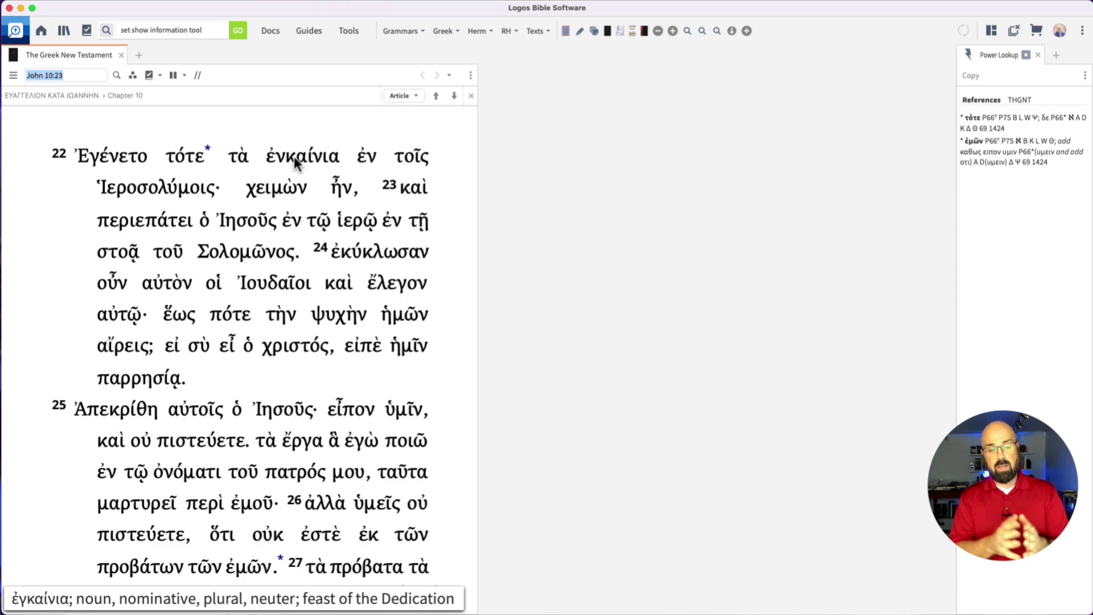
- Look up the command "set show information tool" and set Show information tool tips to Yes
click(161, 30)
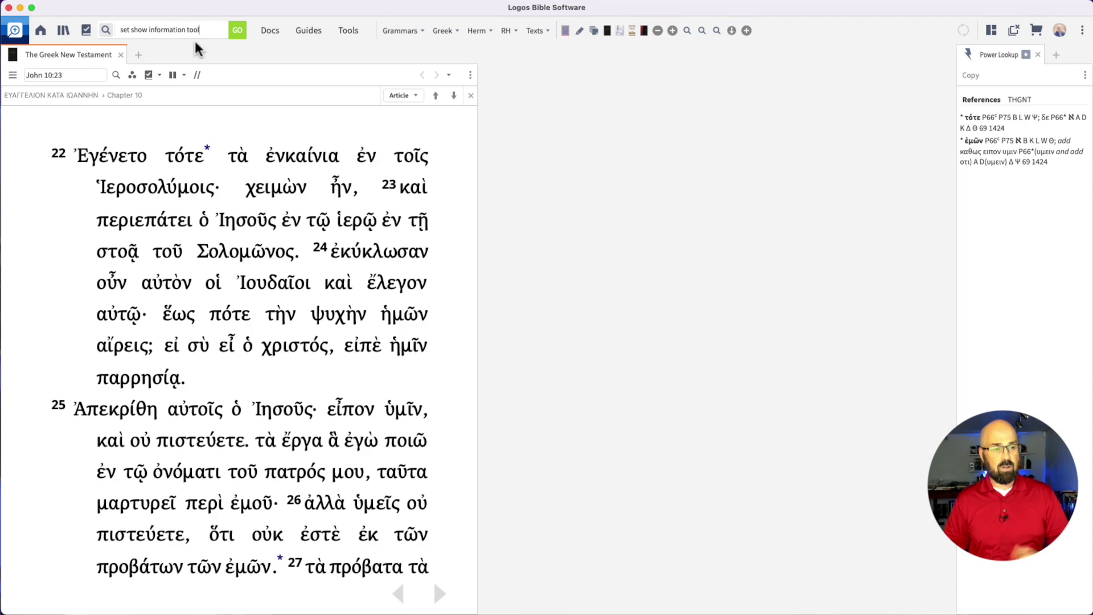
key(super+a)
key(BackSpace)
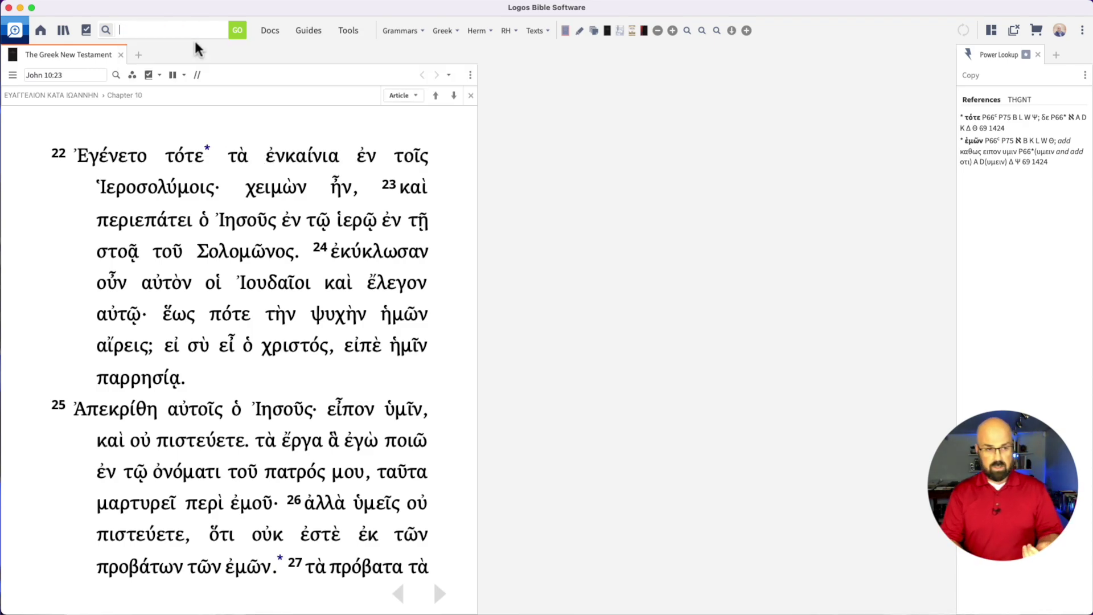
text(set infgorma)
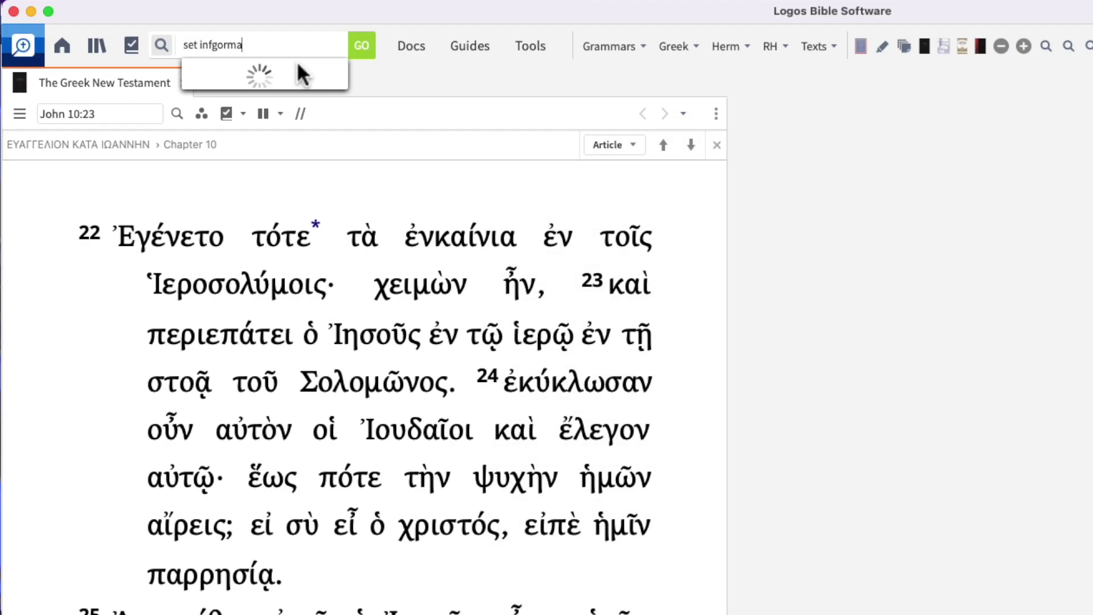
text(tion)
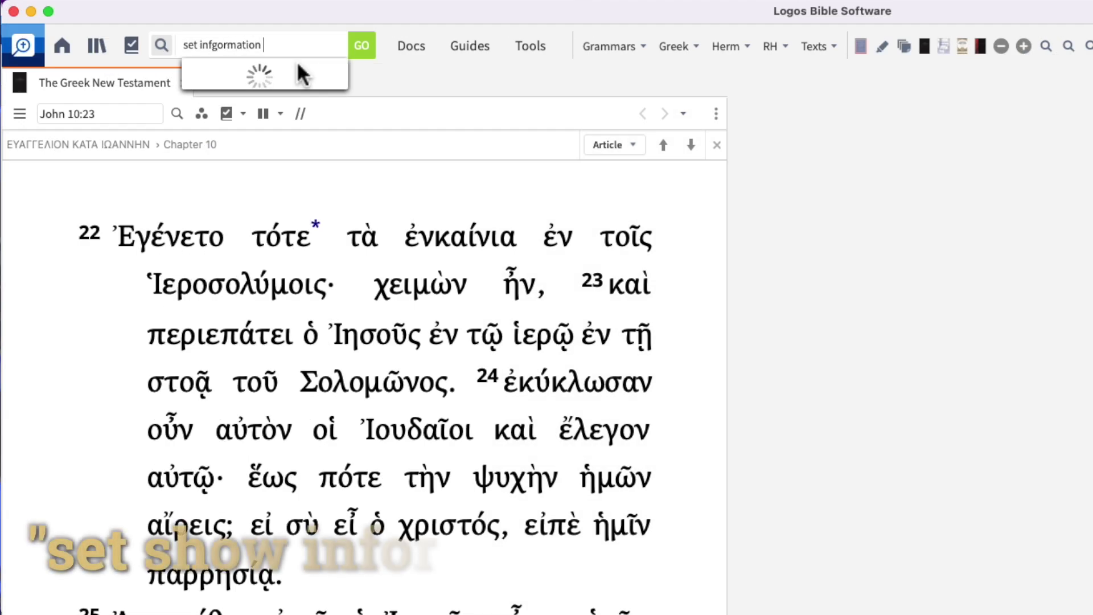
key(BackSpace)
key(BackSpace)
key(BackSpace)
key(BackSpace)
key(BackSpace)
key(BackSpace)
key(BackSpace)
key(BackSpace)
key(BackSpace)
key(BackSpace)
key(BackSpace)
key(BackSpace)
text(show information tool)
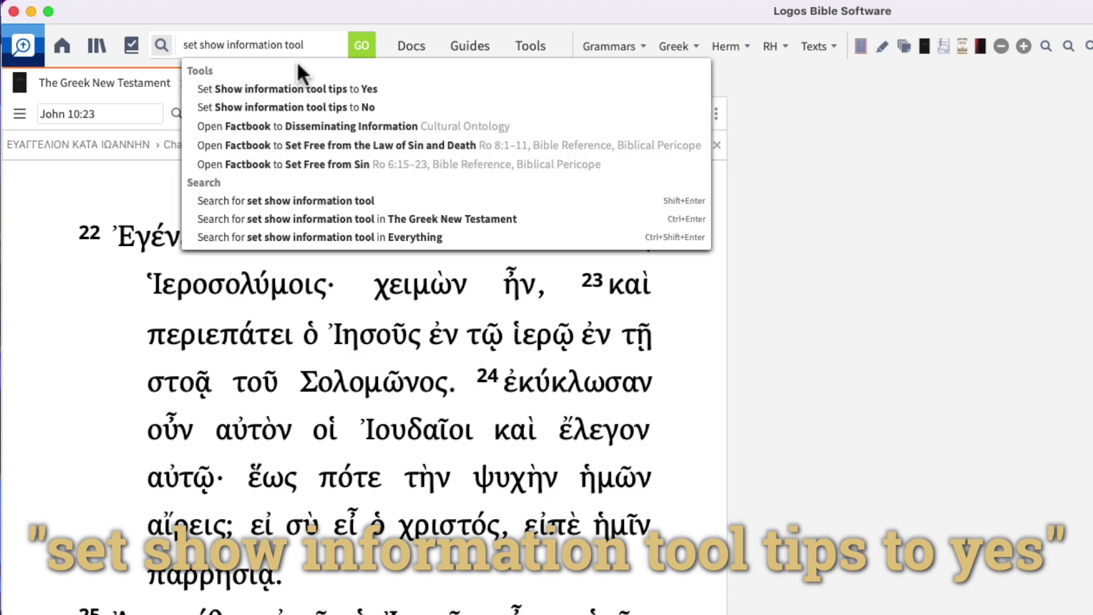
click(328, 88)
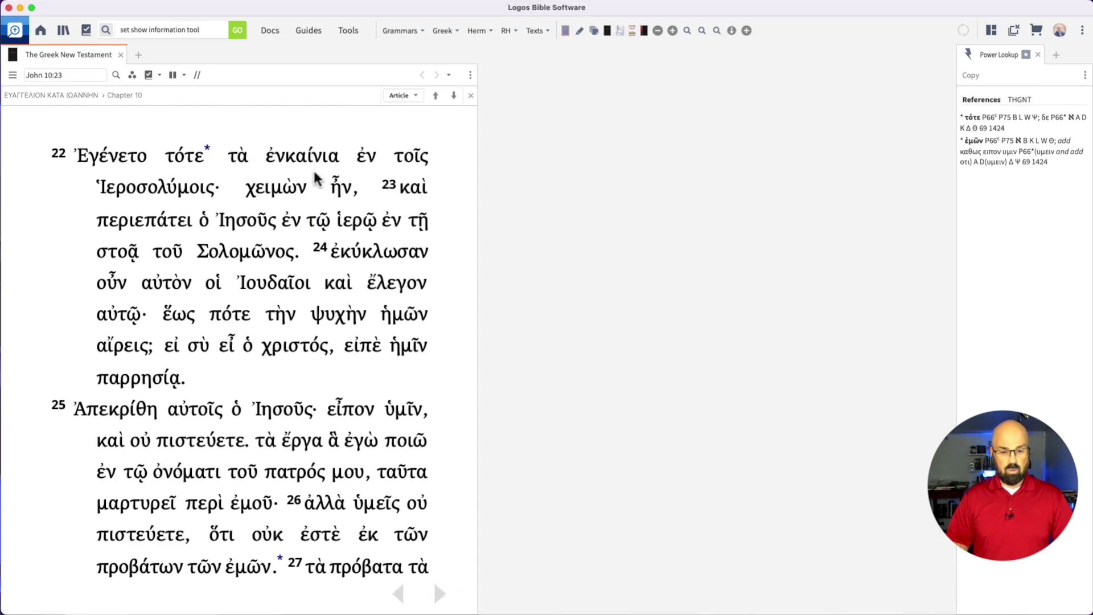
- Look up the command "set show information tool tip" and set Show information tool tips to No
mouse_move(280, 173)
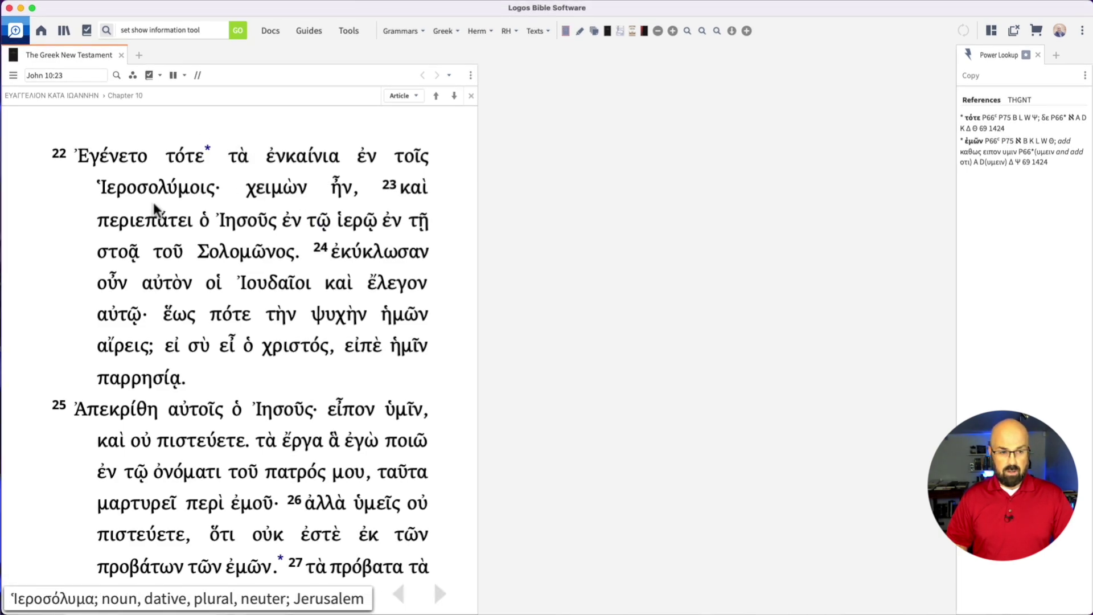
mouse_move(130, 219)
click(205, 29)
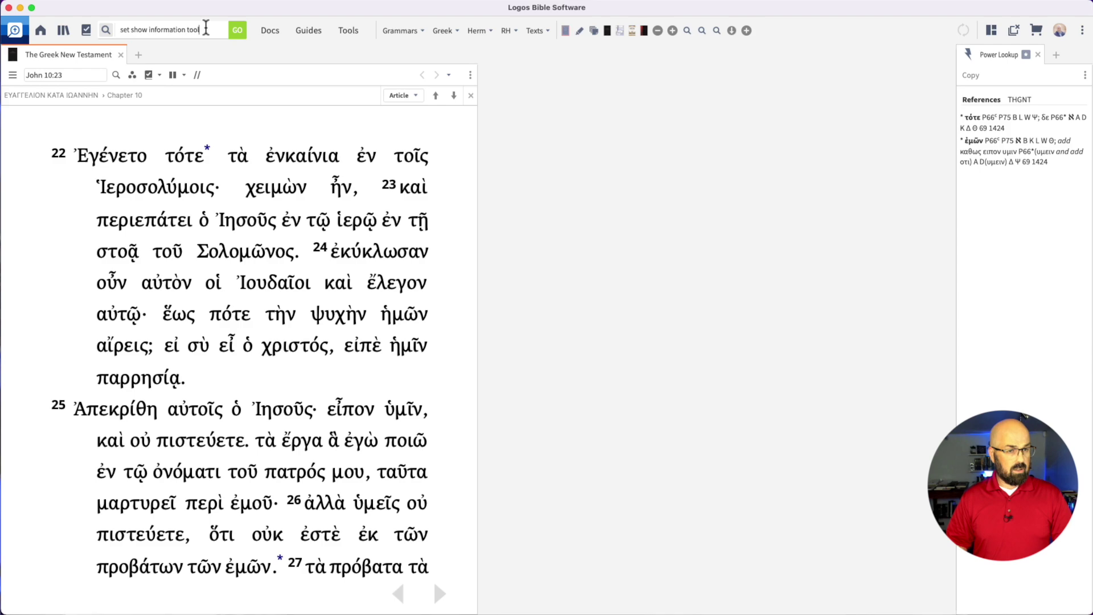
text(tip)
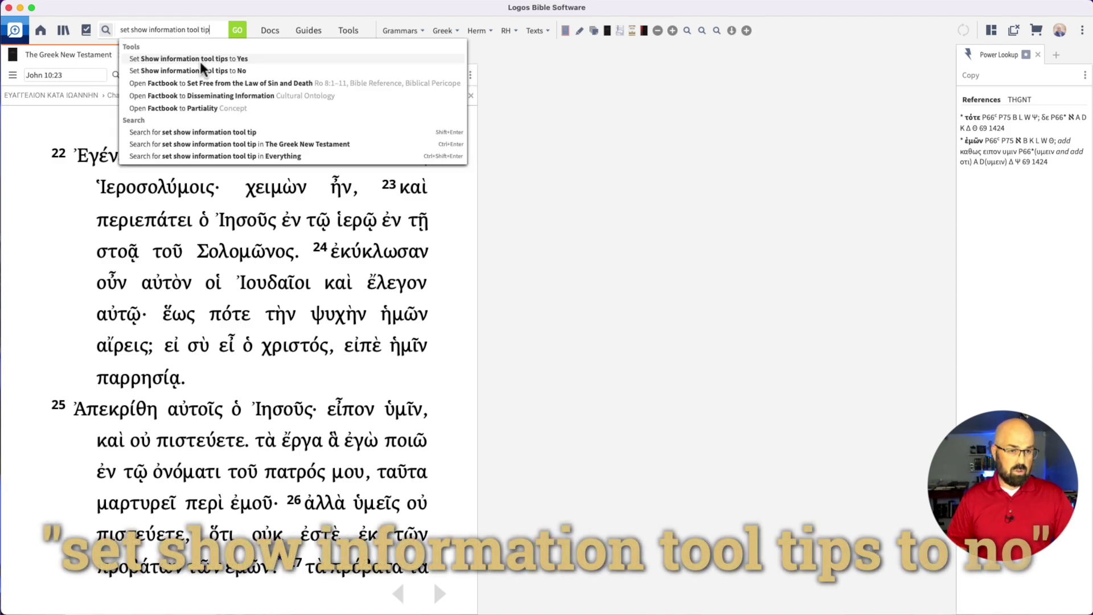
click(202, 71)
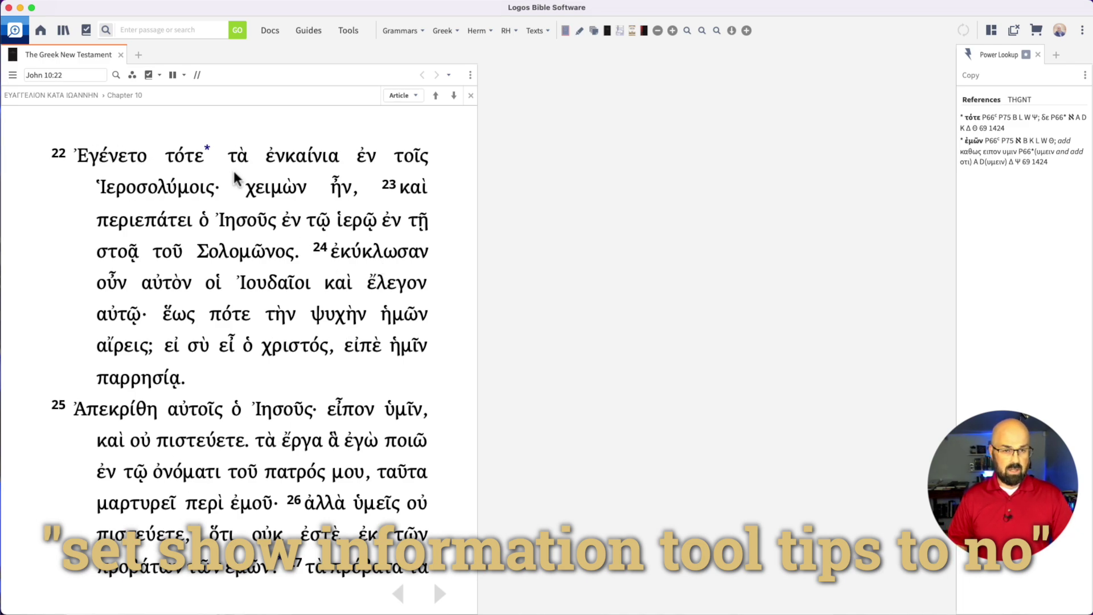
- Look up "set show information tool" and save the command setting Show information tool tips to Yes on the shortcuts bar
click(149, 30)
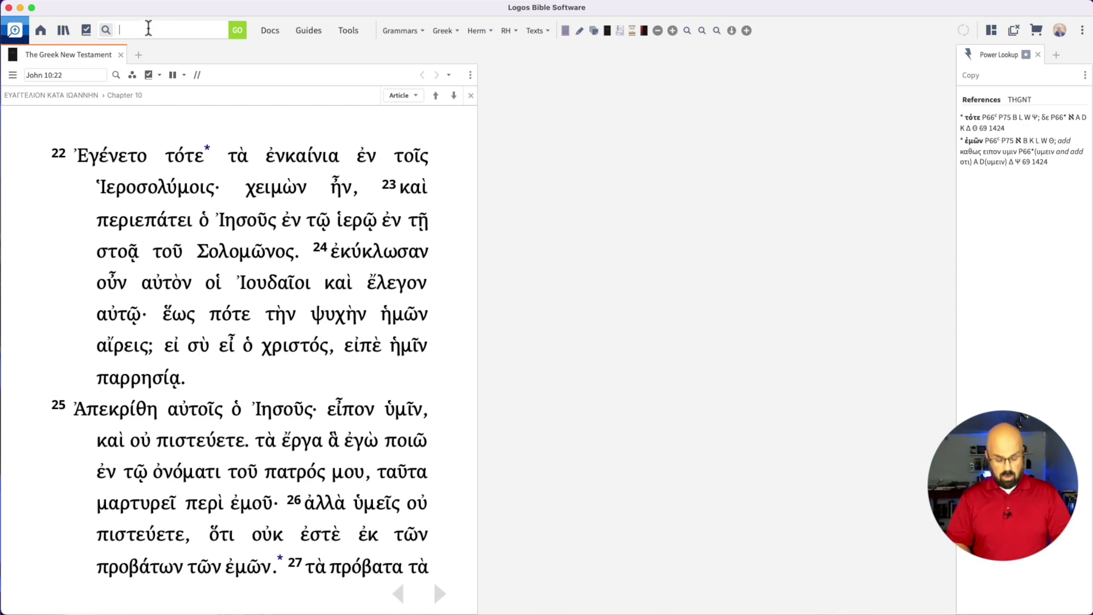
text(set sh)
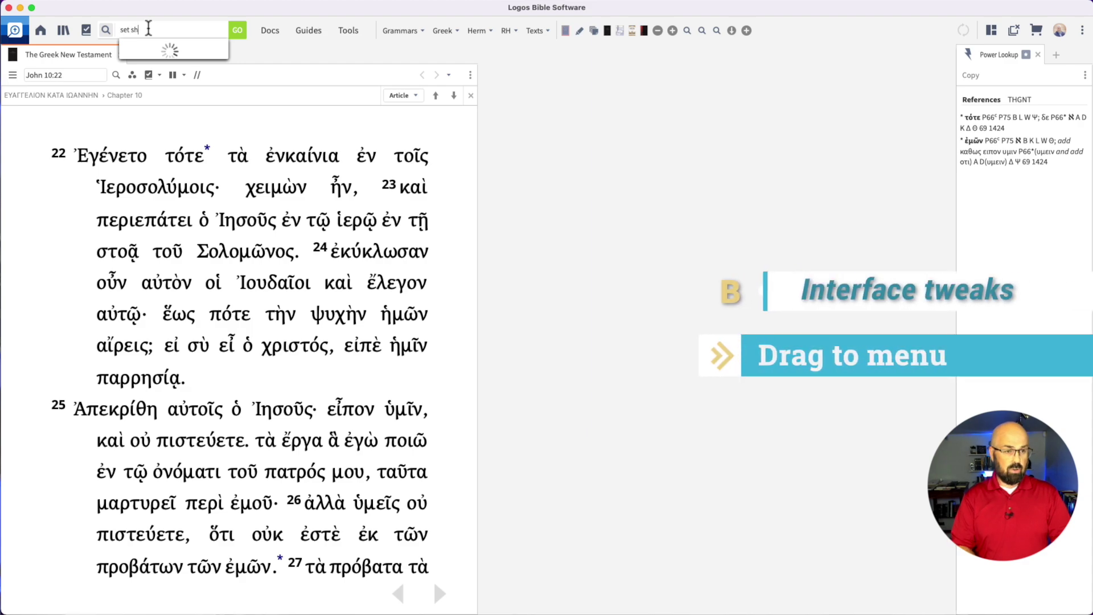
text(ow information tool)
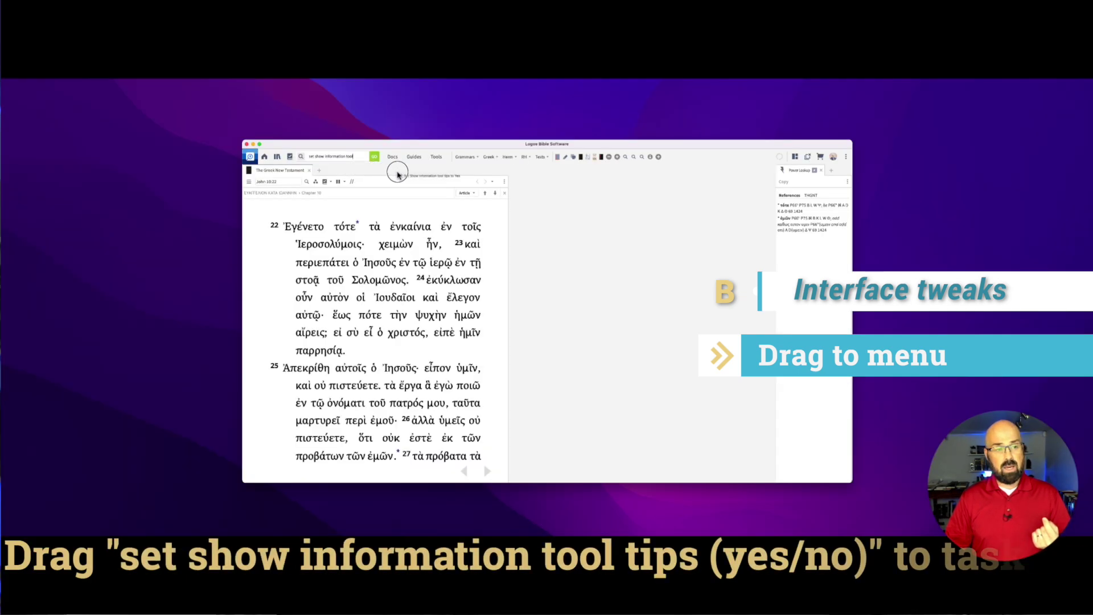
drag(199, 56, 495, 57)
drag(520, 172, 666, 159)
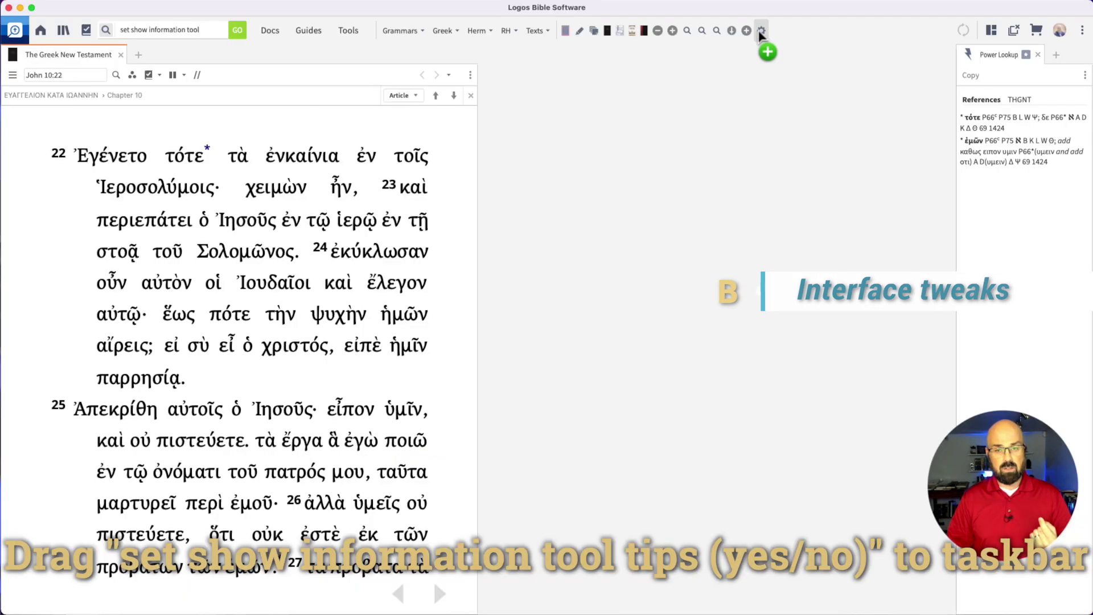
drag(759, 33, 759, 33)
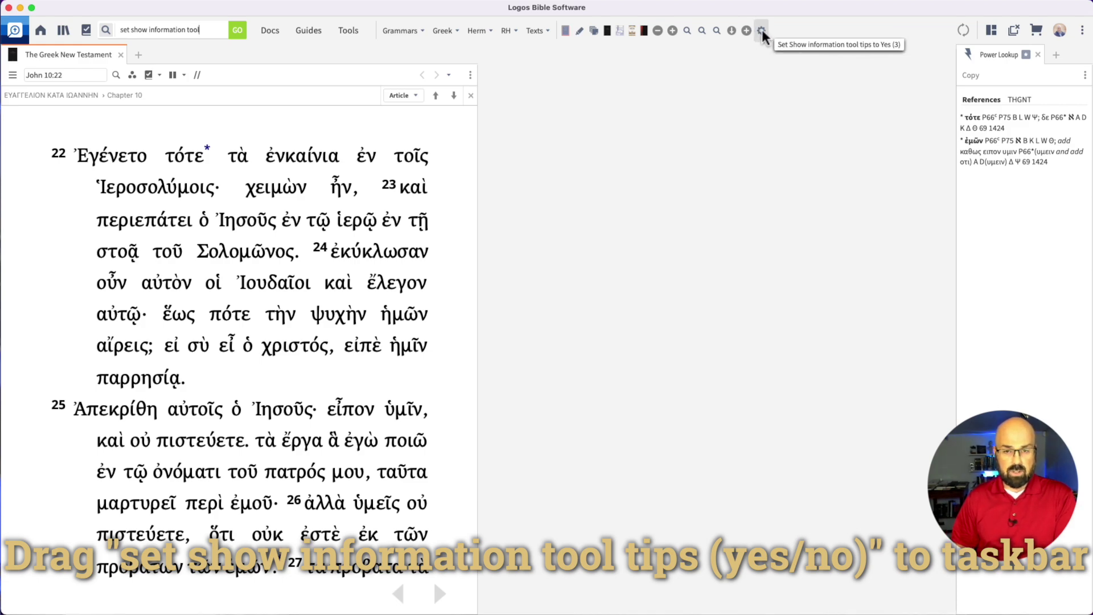
- Delete the older duplicate plus shortcut at the end of the shortcuts bar and give the new Yes shortcut a plus image
right_click(747, 30)
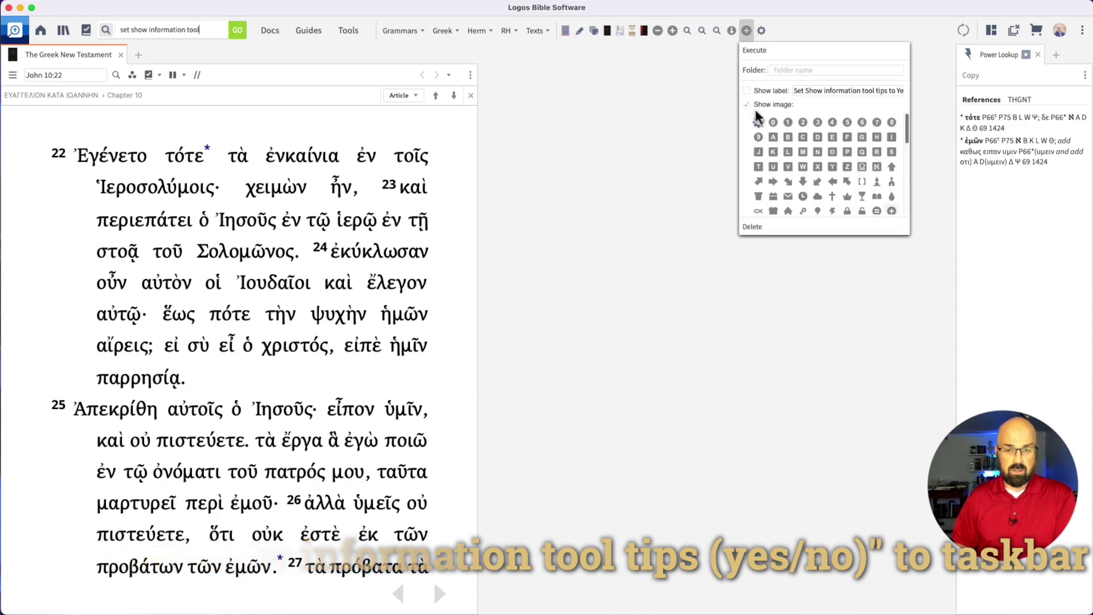
click(748, 227)
right_click(747, 31)
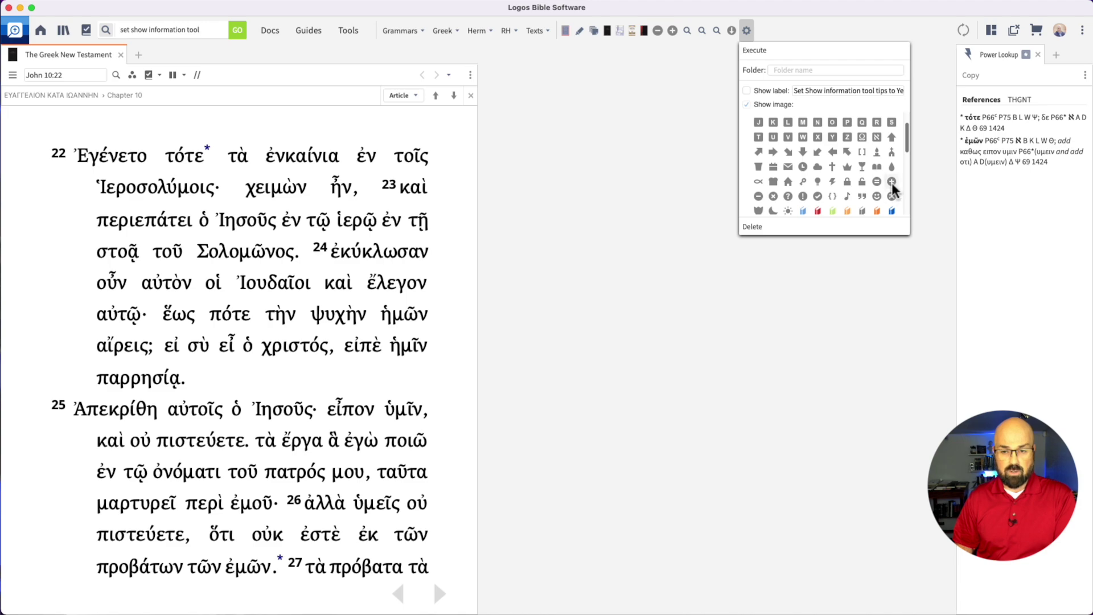
click(891, 182)
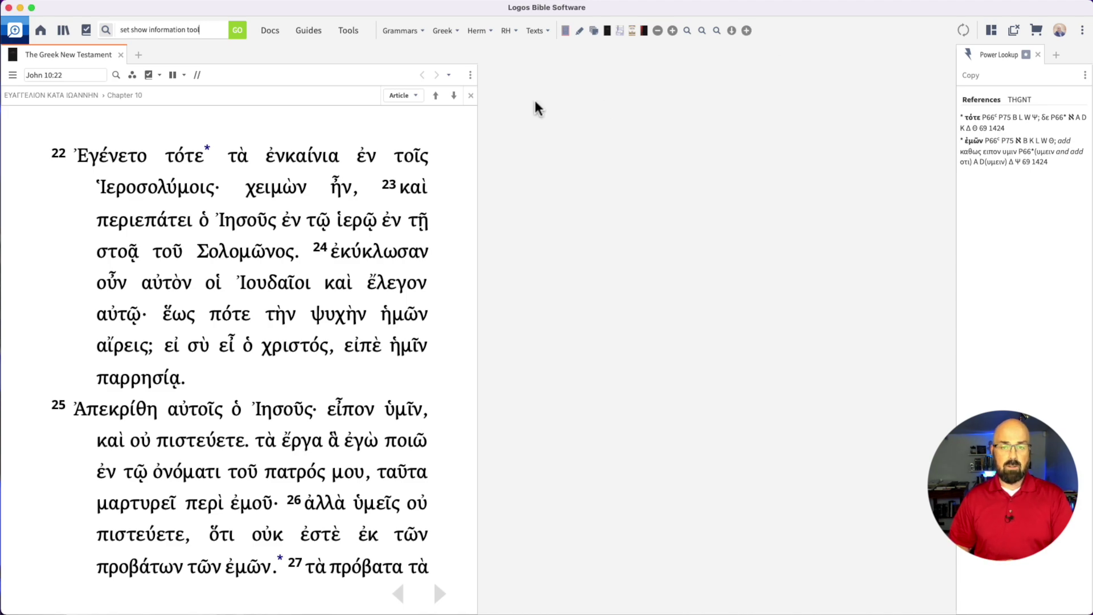
- Save the command setting Show information tool tips to No on the shortcuts bar and give it a minus image
click(211, 32)
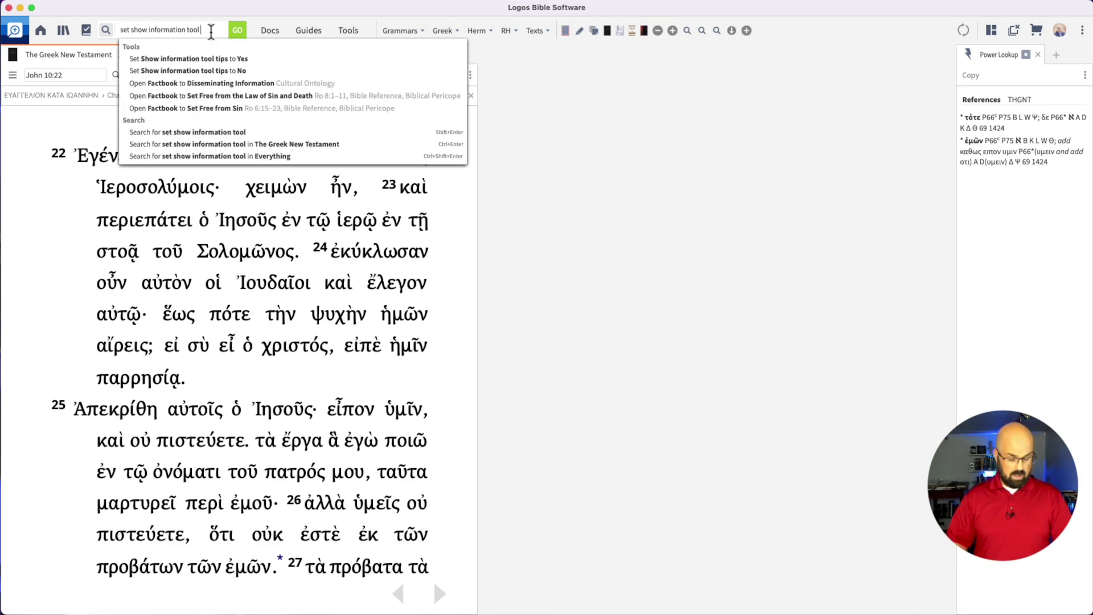
text(ti)
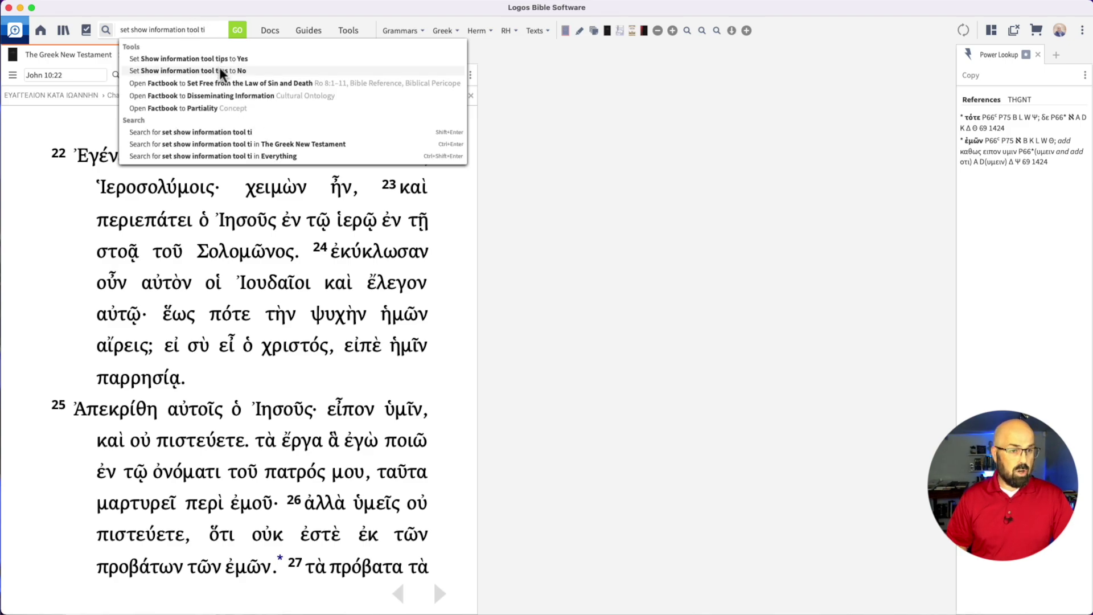
click(220, 67)
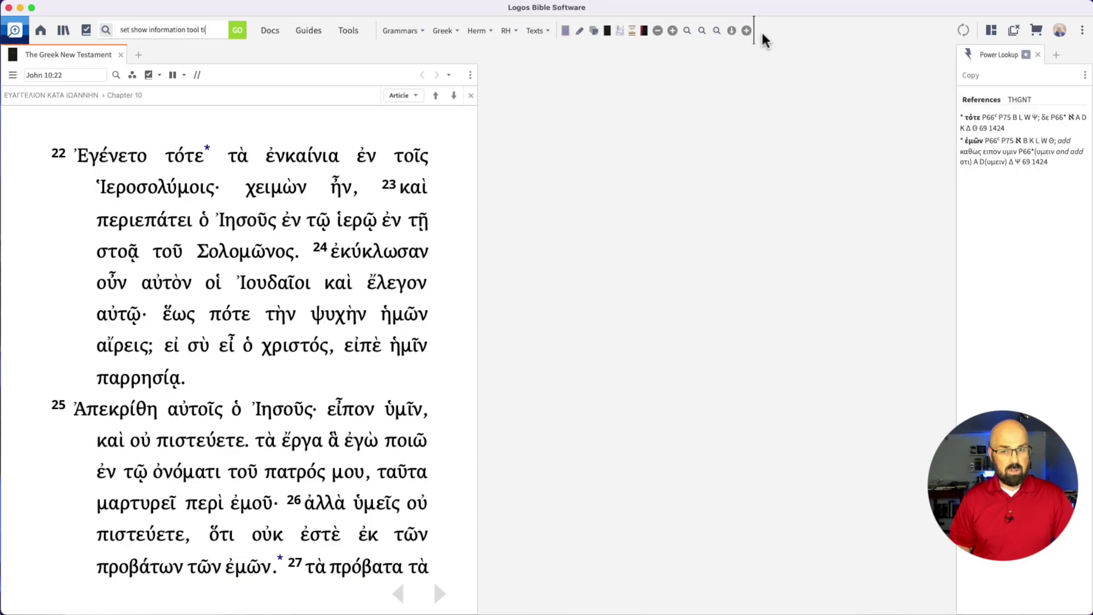
drag(762, 34, 764, 28)
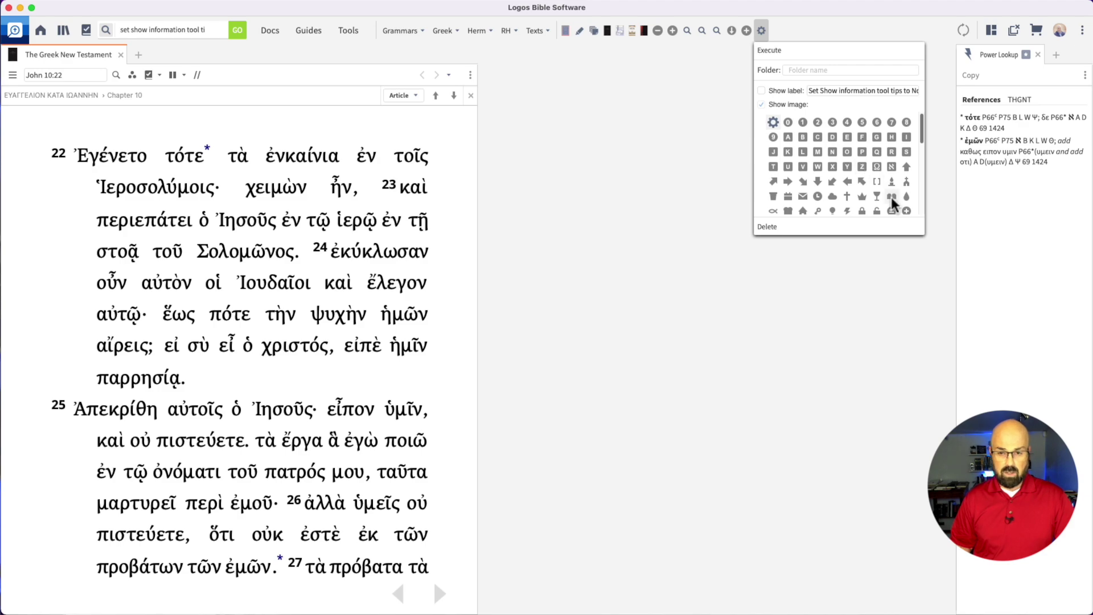
scroll(891, 197, down, 2)
click(686, 91)
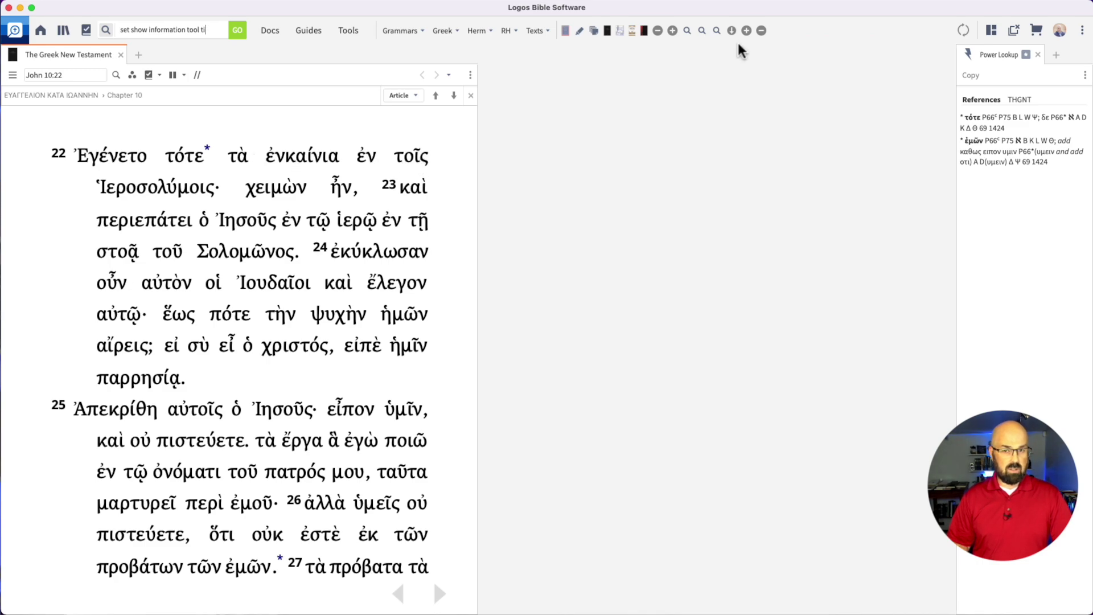
- Delete the newly added plus and minus tool tip shortcuts from the end of the shortcuts bar
click(747, 32)
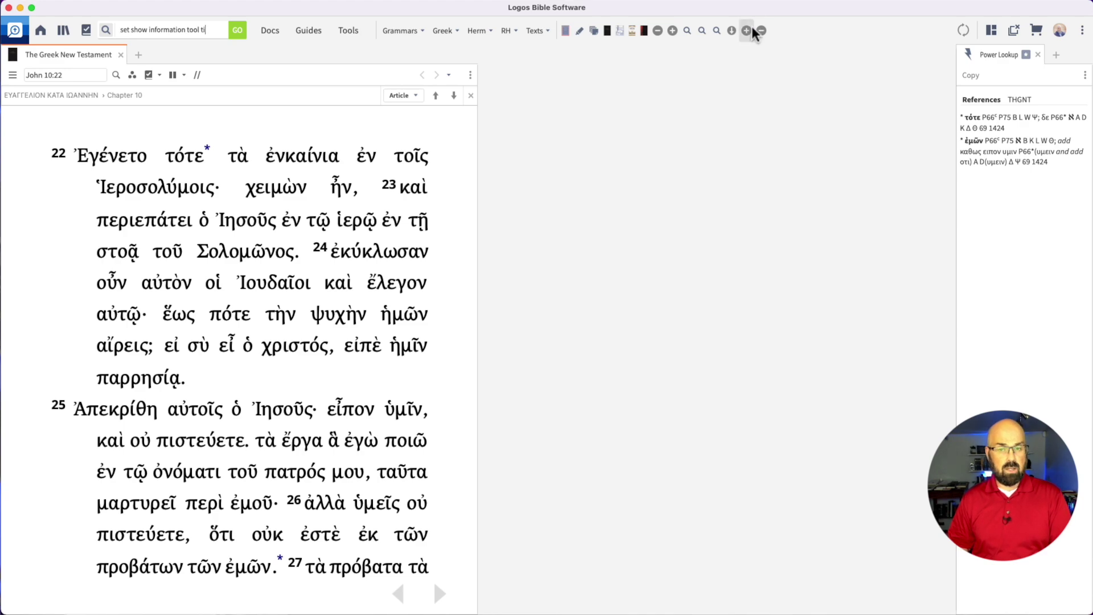
right_click(745, 32)
click(748, 226)
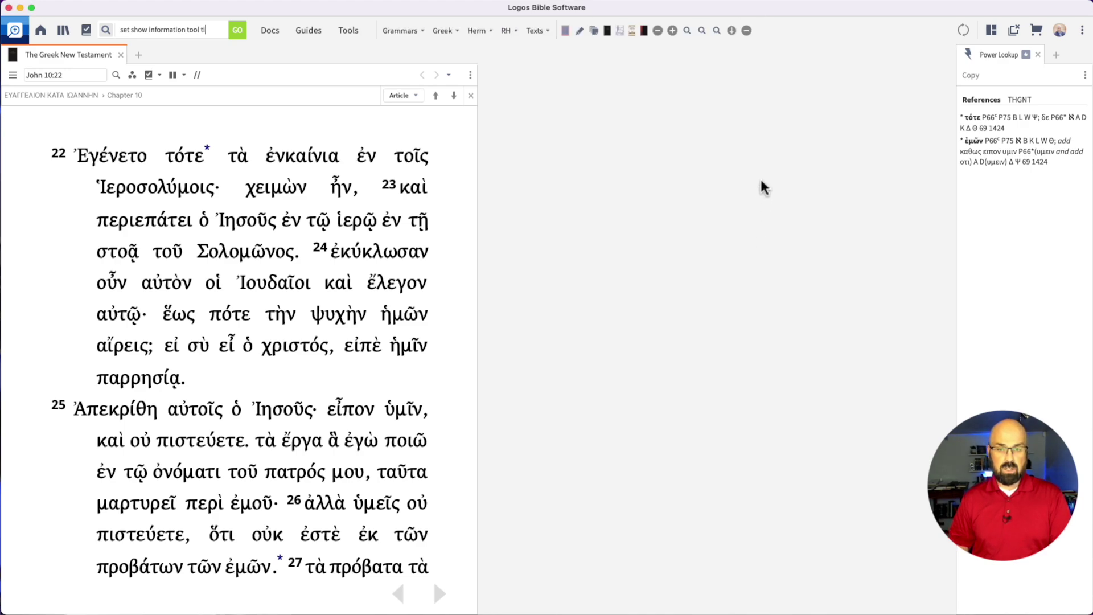
right_click(745, 32)
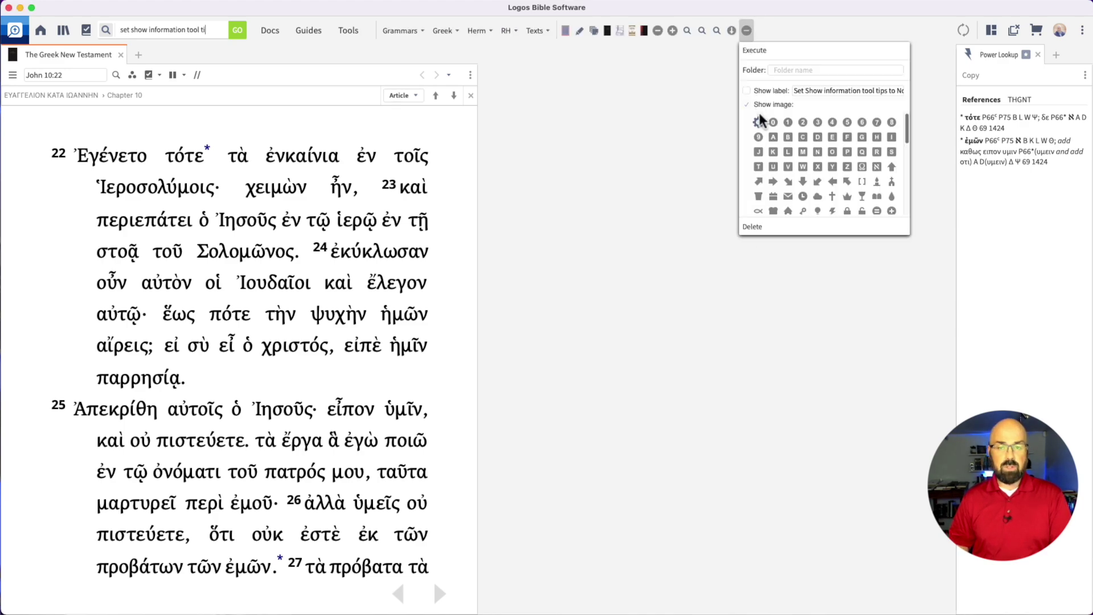
click(751, 228)
- Examine the original minus and plus shortcuts that switch Show information tool tips on the shortcuts bar
click(216, 29)
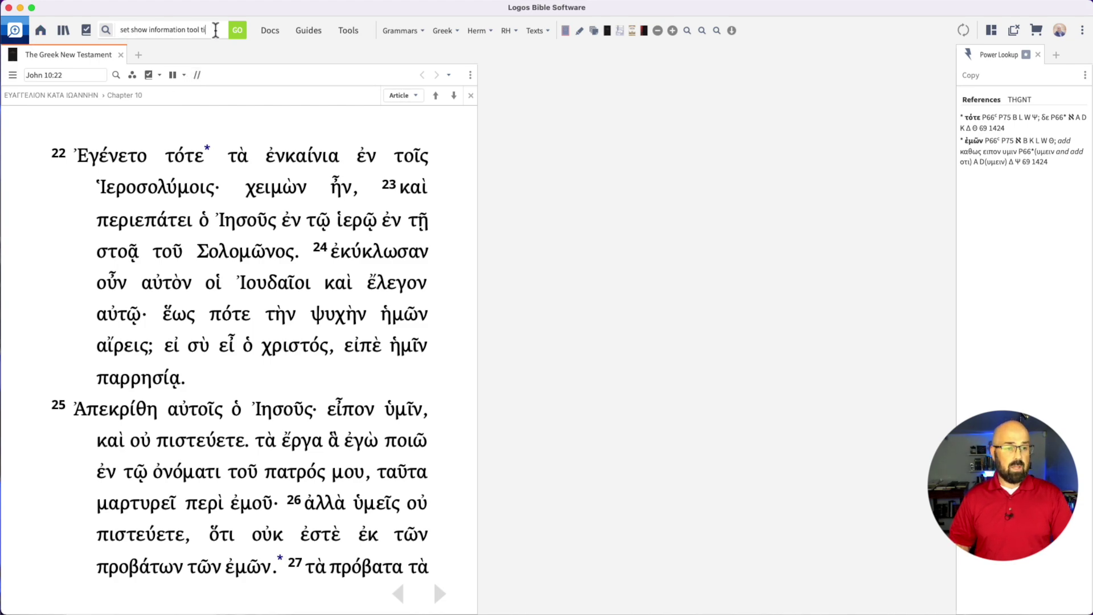
click(658, 32)
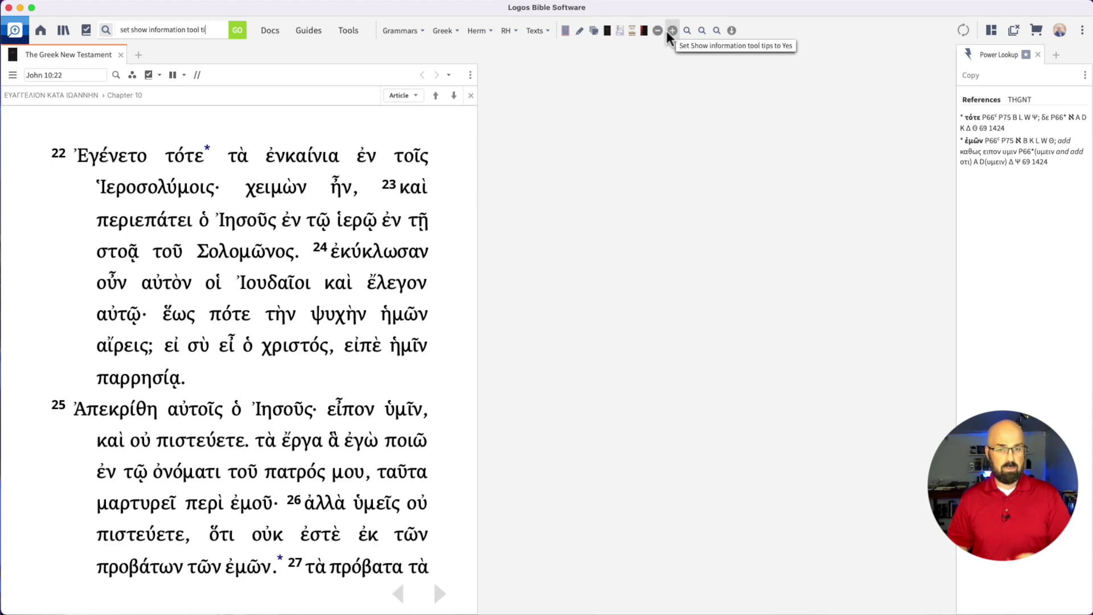
click(664, 33)
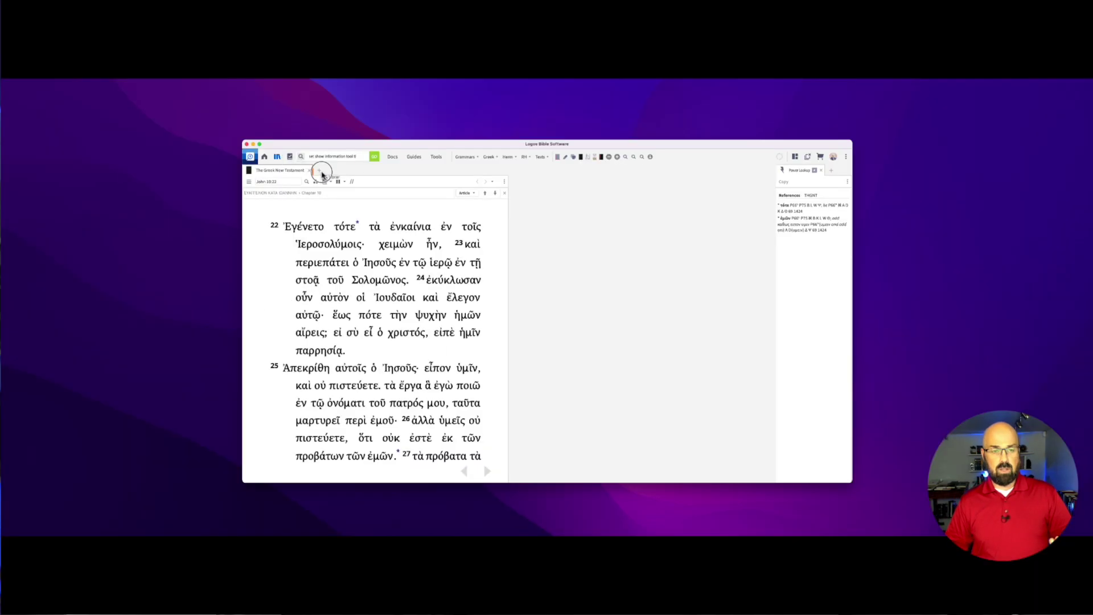
- Search the library for UBS5 and open The Greek New Testament, Fifth Revised Edition (with Morphology) beside the existing Greek text's tab
click(64, 30)
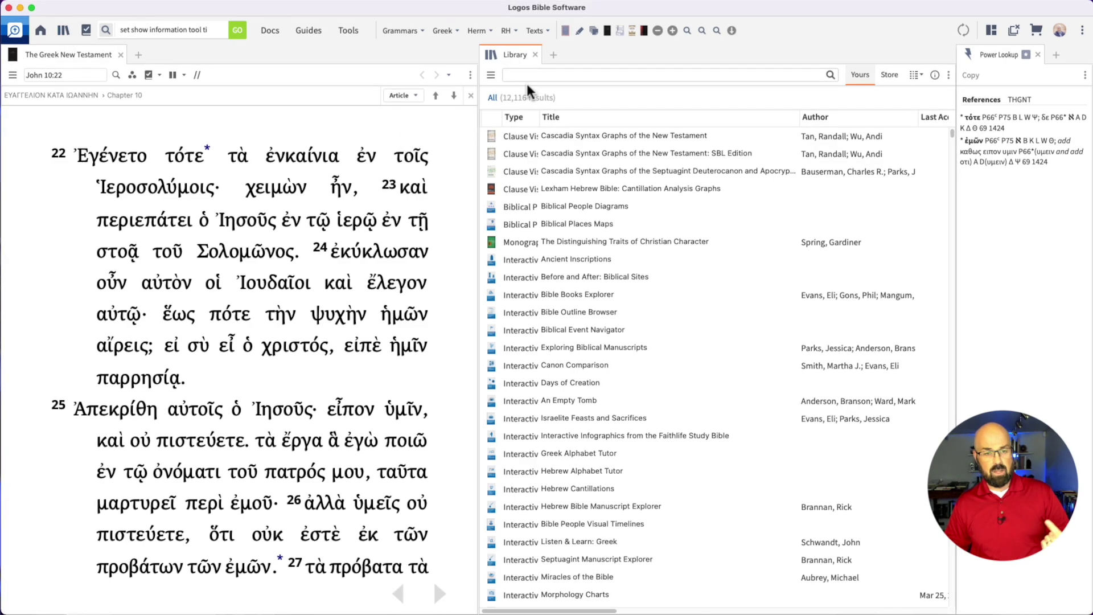
text(U)
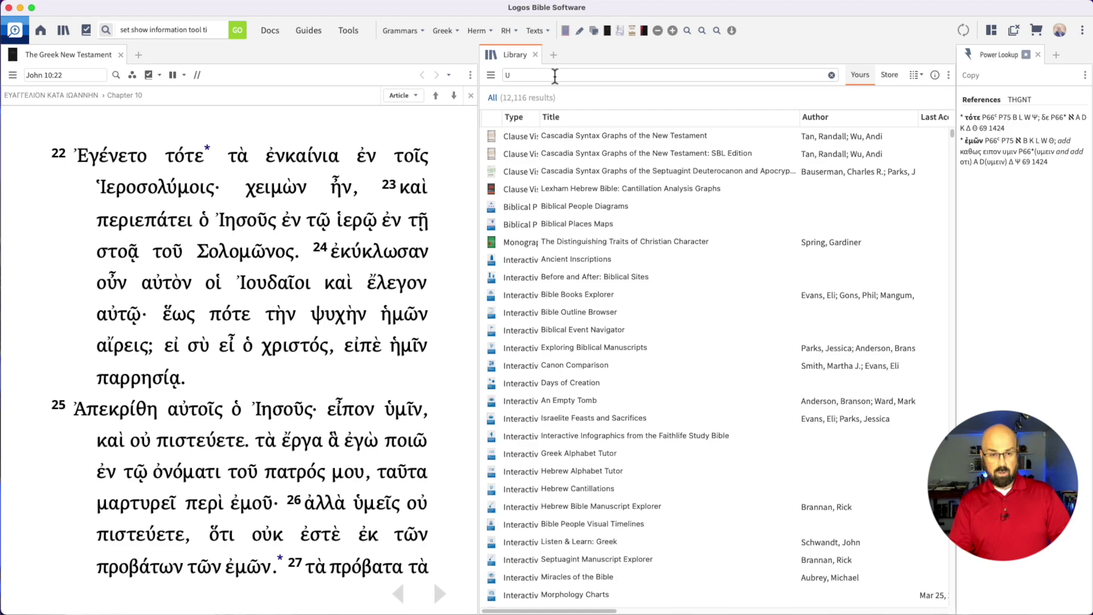
text(BS5)
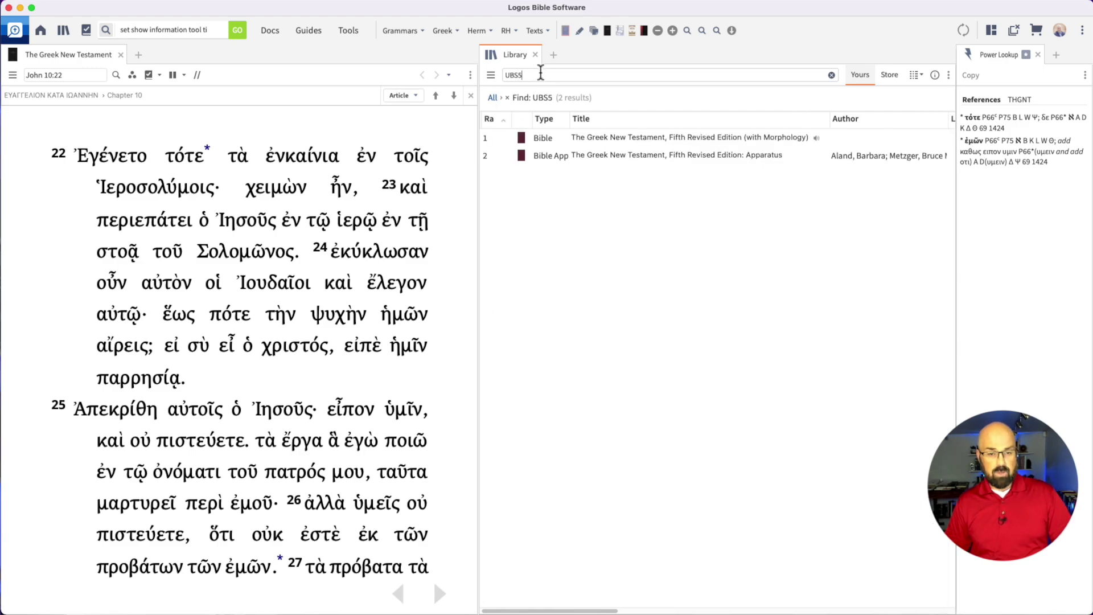
double_click(524, 139)
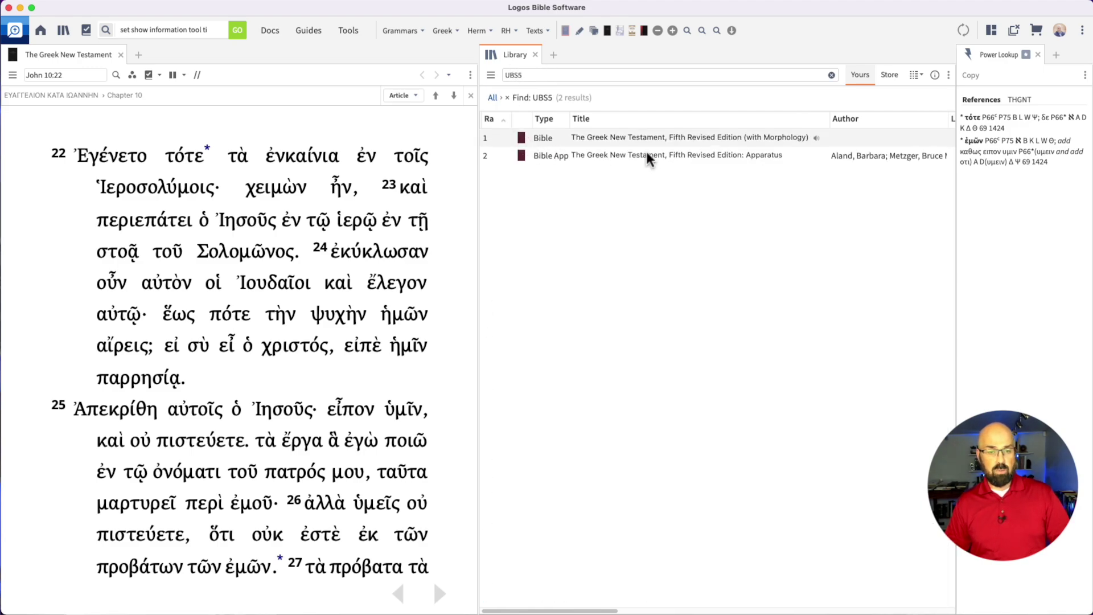
click(238, 110)
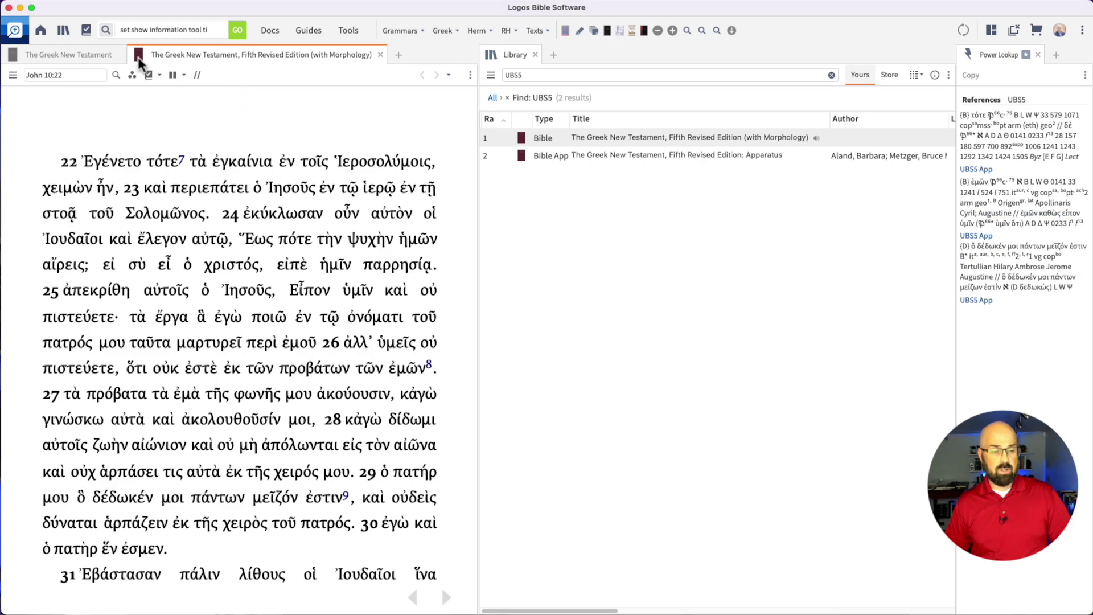
- Save the Fifth Revised Edition (with Morphology) as a shortcut directly after the black book on the shortcuts bar
mouse_move(138, 57)
drag(138, 56, 620, 31)
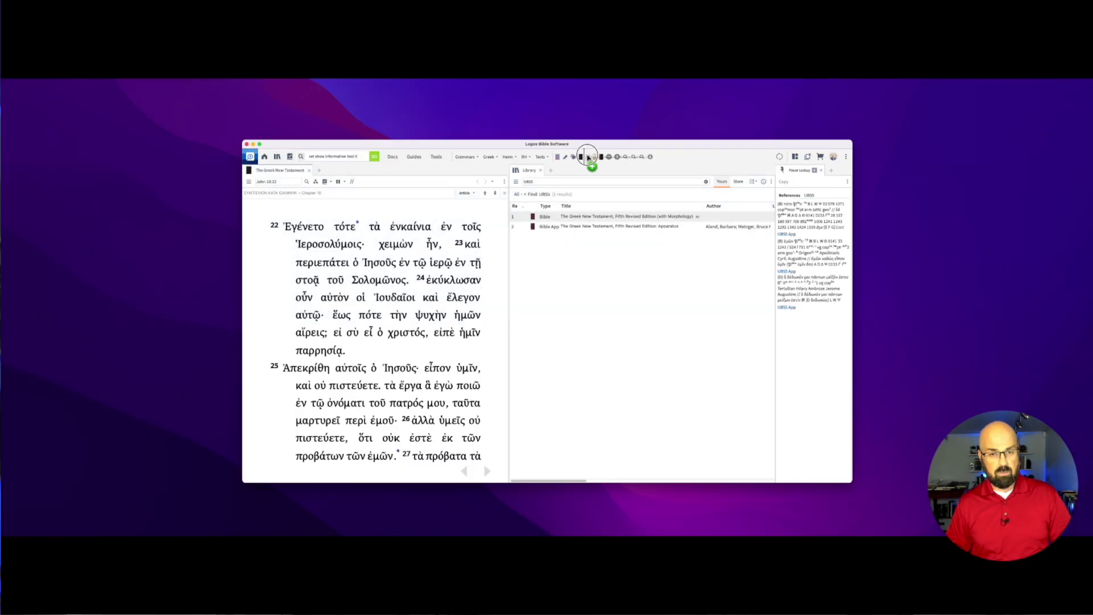
drag(588, 158, 589, 157)
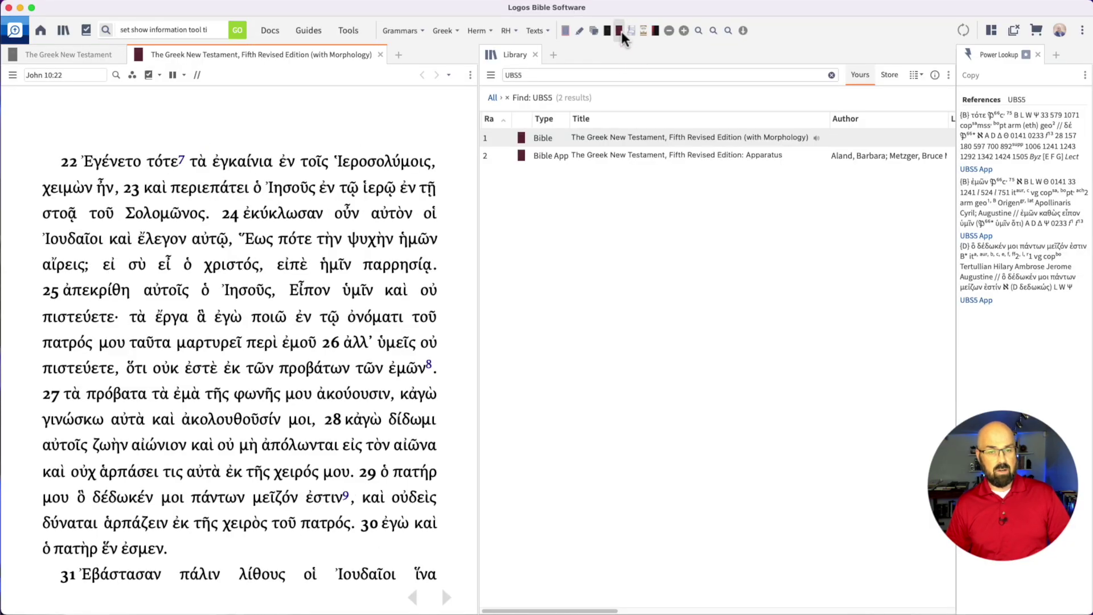
- Open the Fifth Revised Edition from its new shortcut, close it, and reopen it from the same shortcut
click(619, 30)
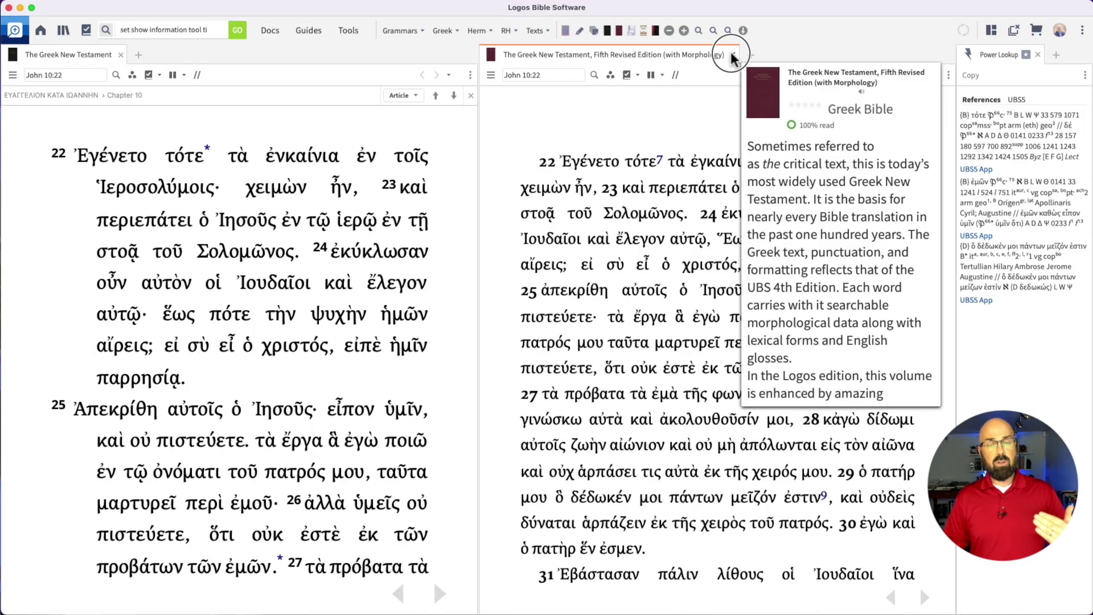
click(733, 54)
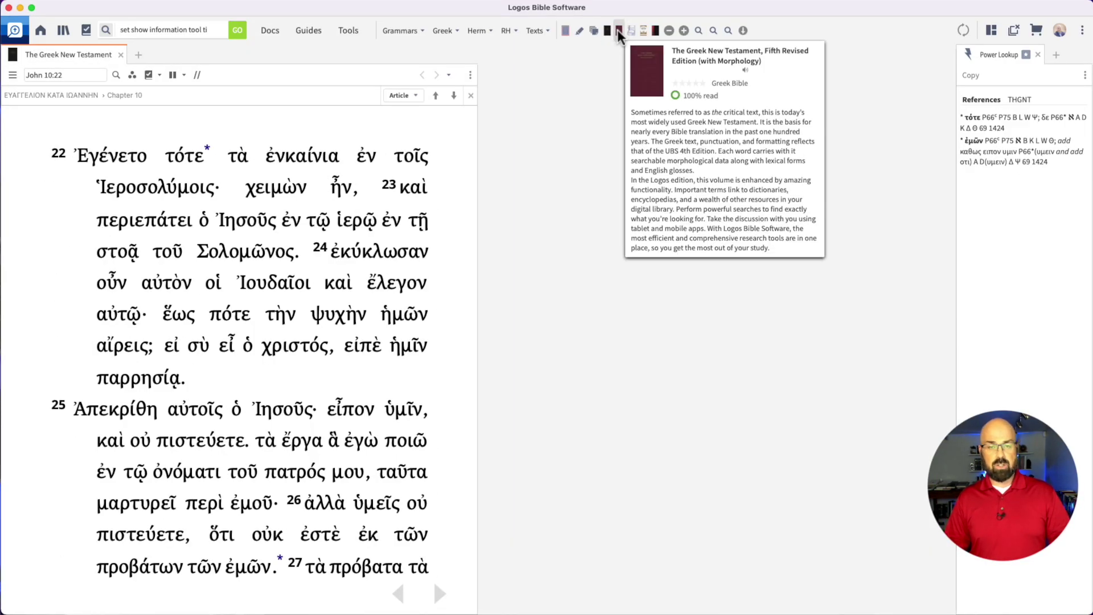
click(617, 30)
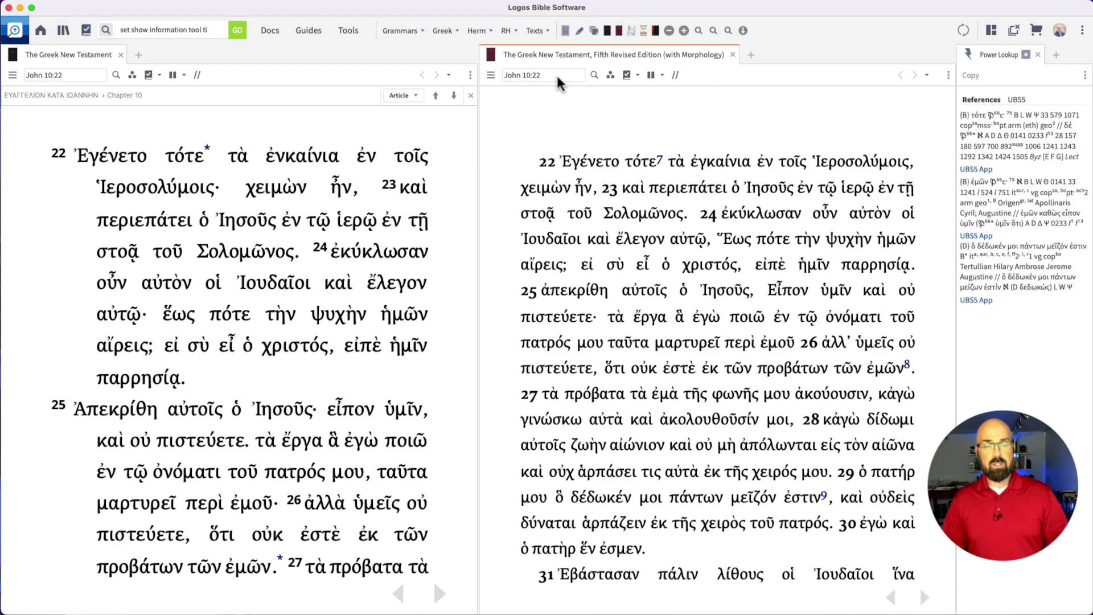
- Switch between the two Greek texts at John 10:22 to compare their apparatus notes in Power Lookup
click(81, 79)
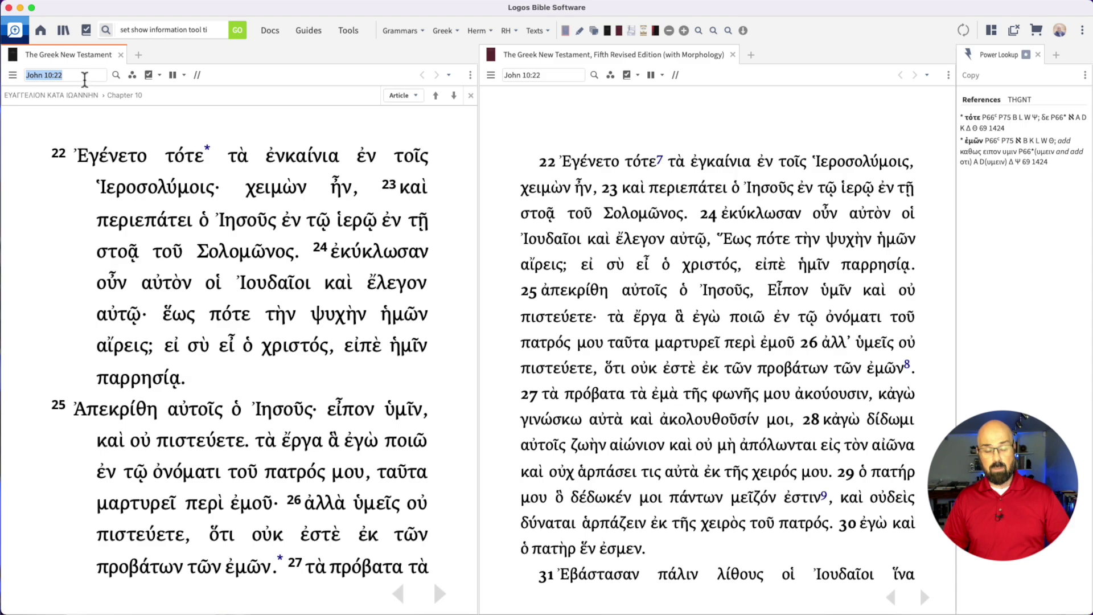
click(560, 75)
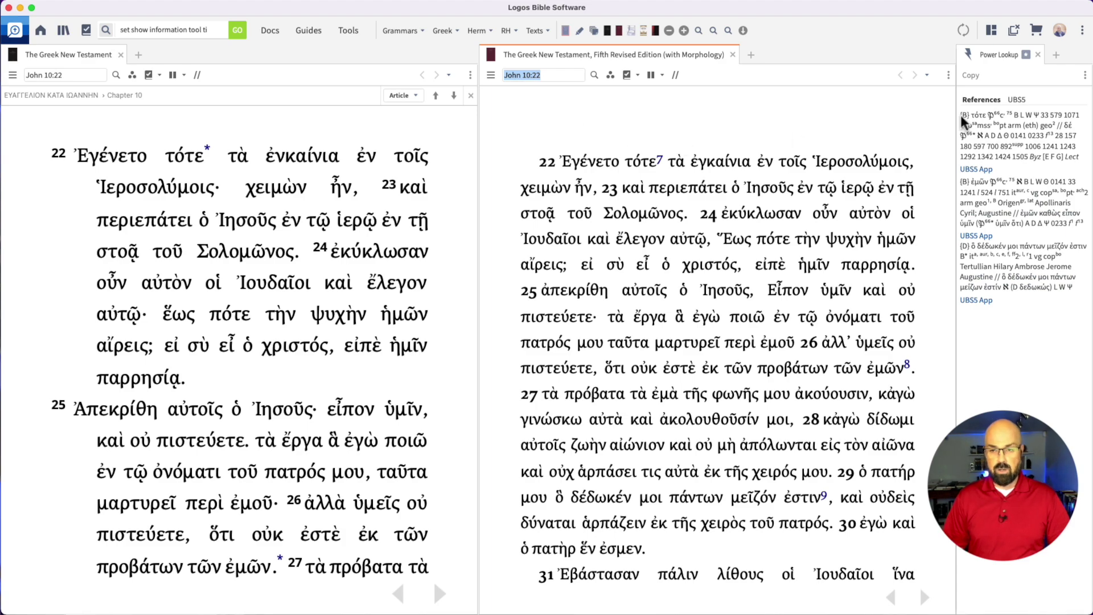
- Close the Power Lookup panel beside the two Greek texts
click(1038, 54)
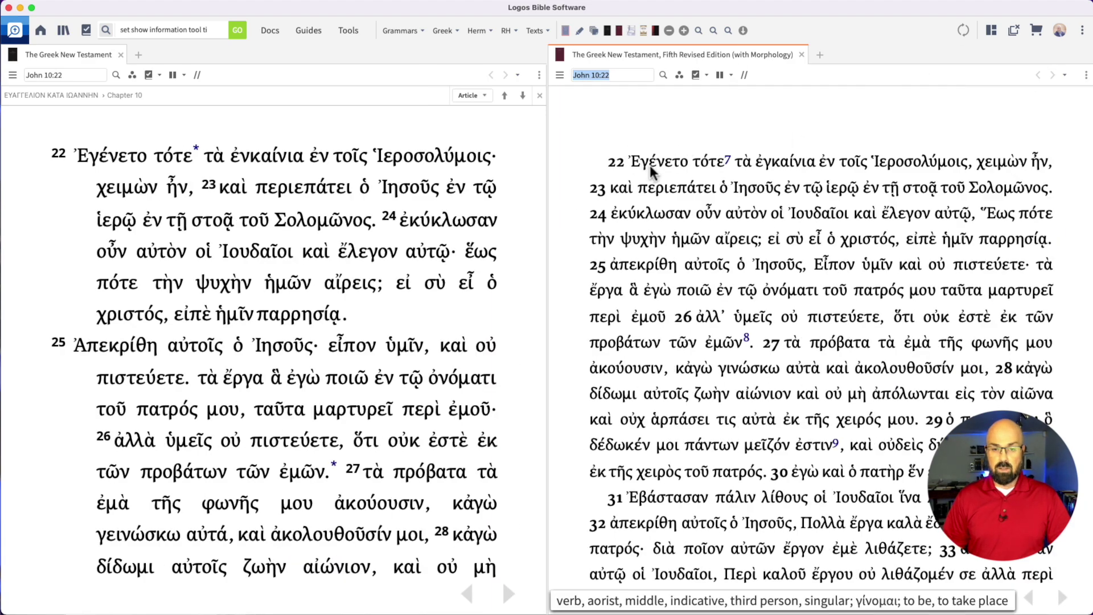
click(670, 32)
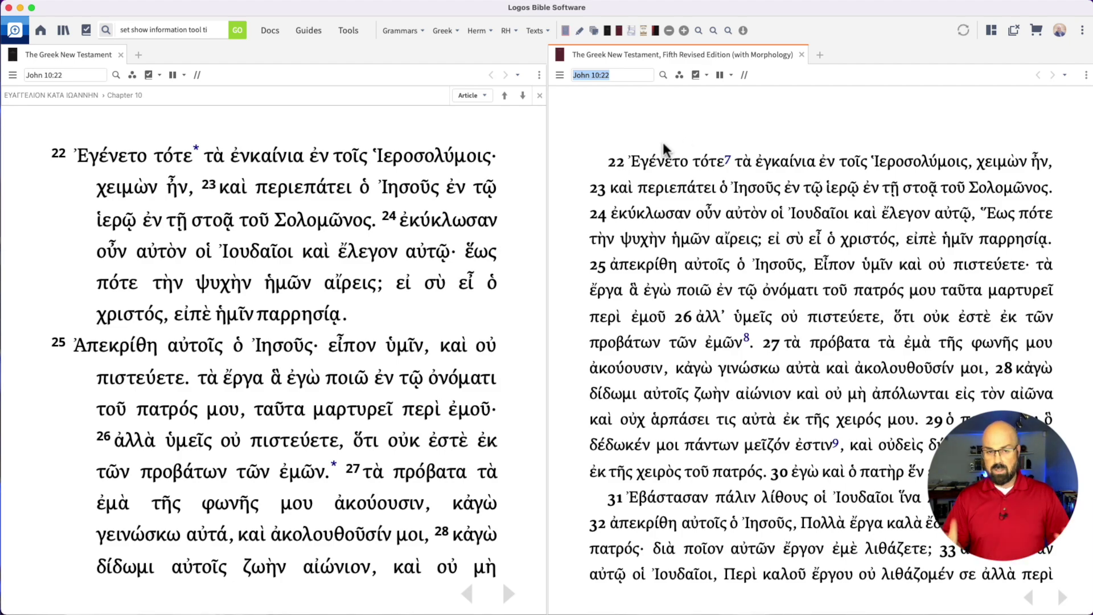
- Put the Fifth Revised Edition shortcut into a new shortcuts folder named Random and label it UBS5
right_click(619, 31)
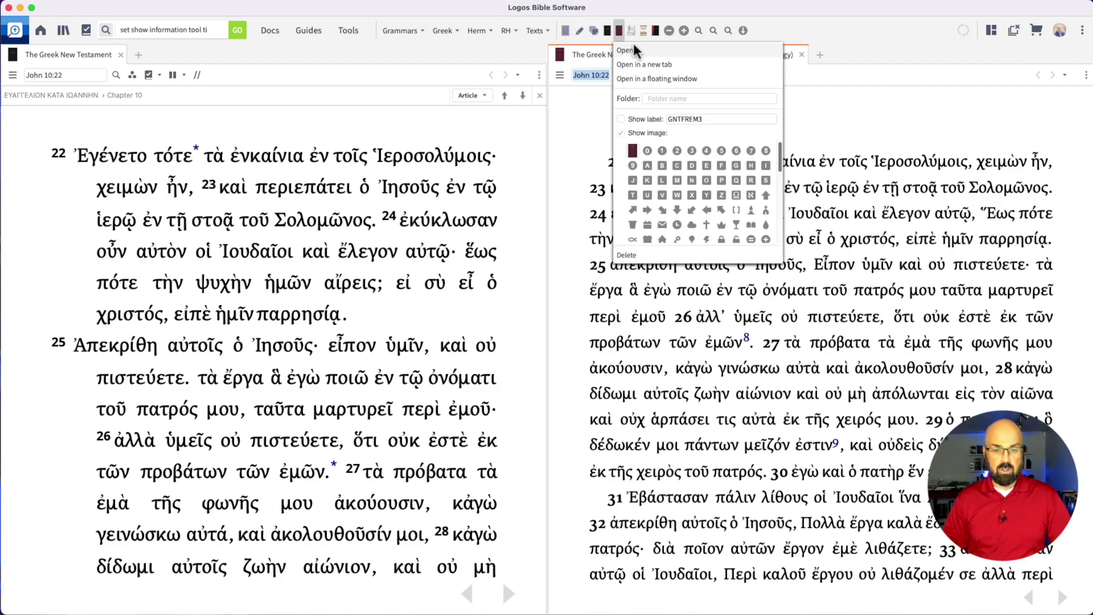
click(690, 99)
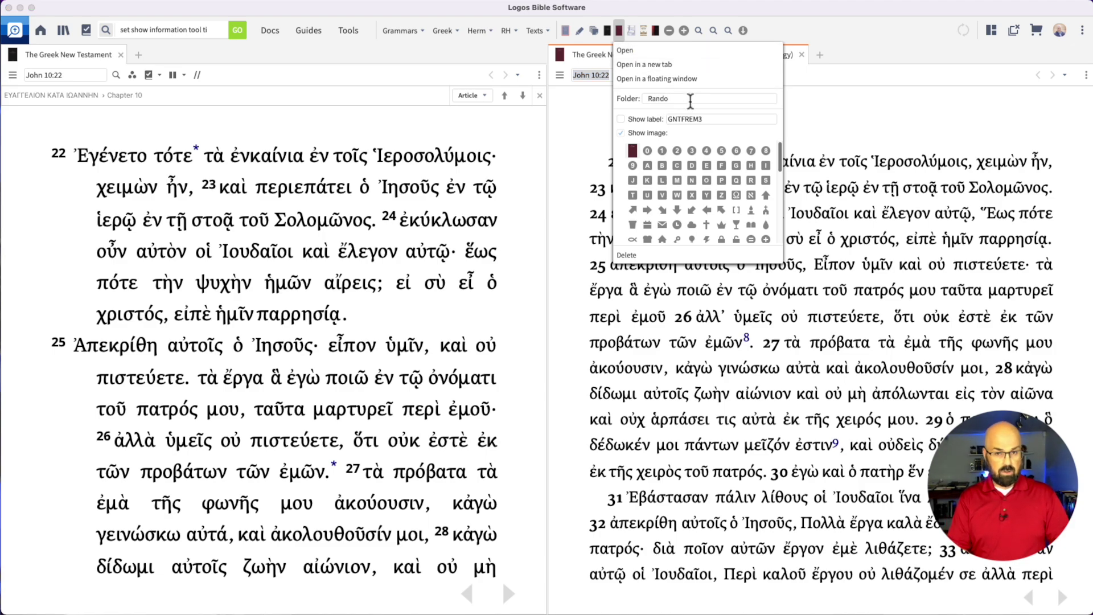
key(Tab)
text(UBS)
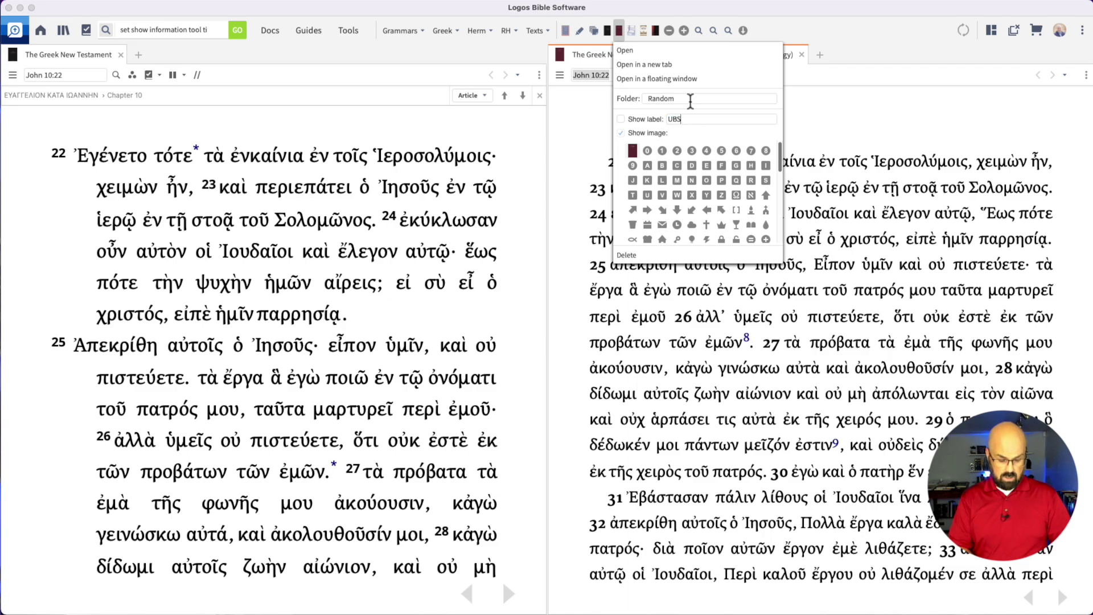
key(Return)
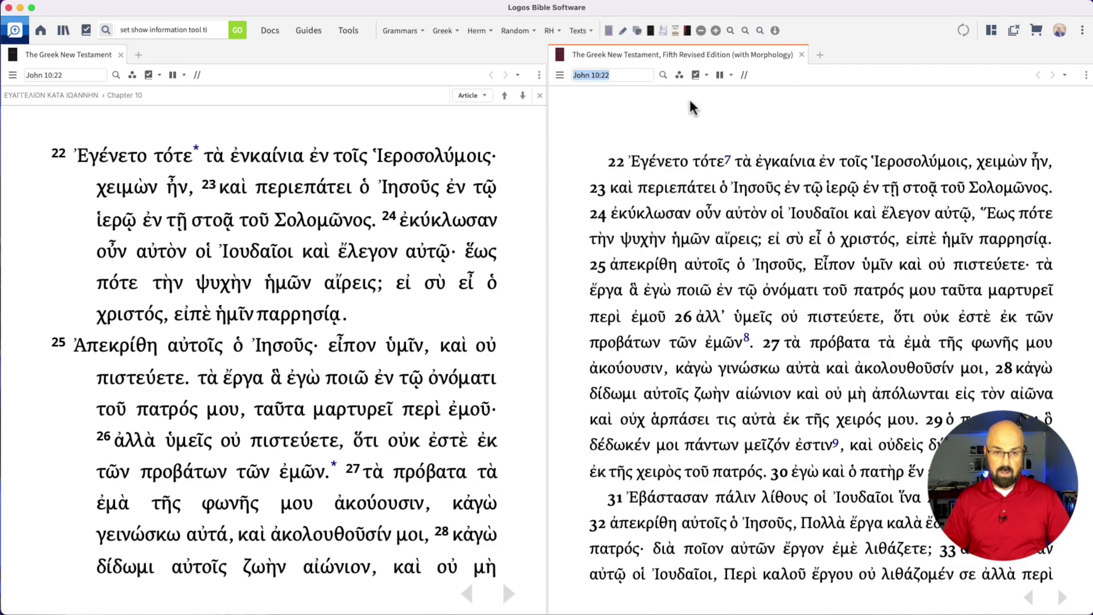
- Take the UBS5 shortcut back out of the Random folder and delete it from the shortcuts bar
click(517, 32)
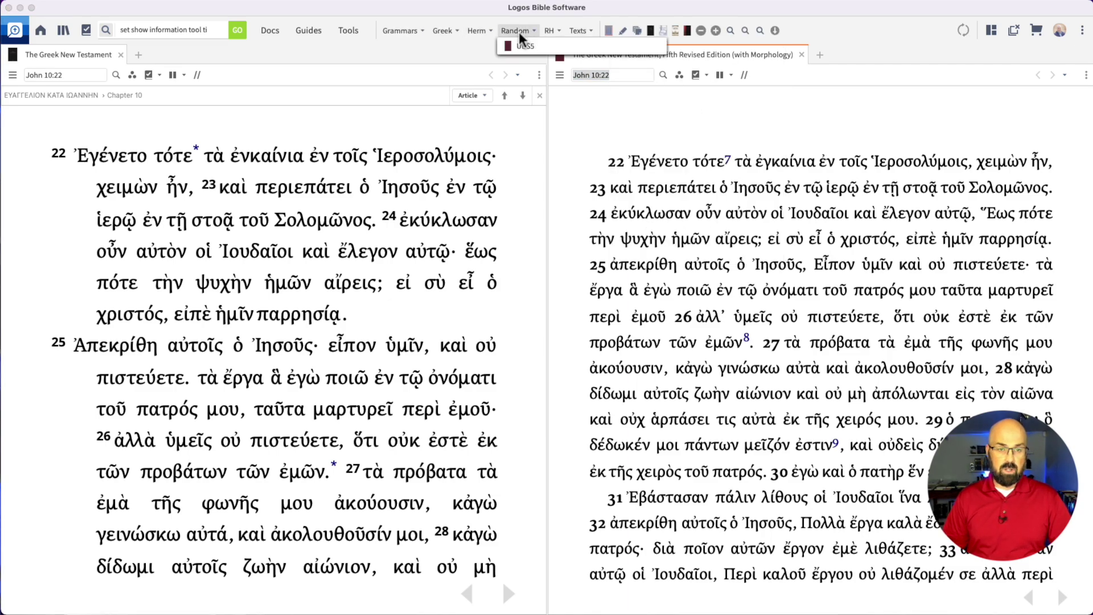
right_click(524, 48)
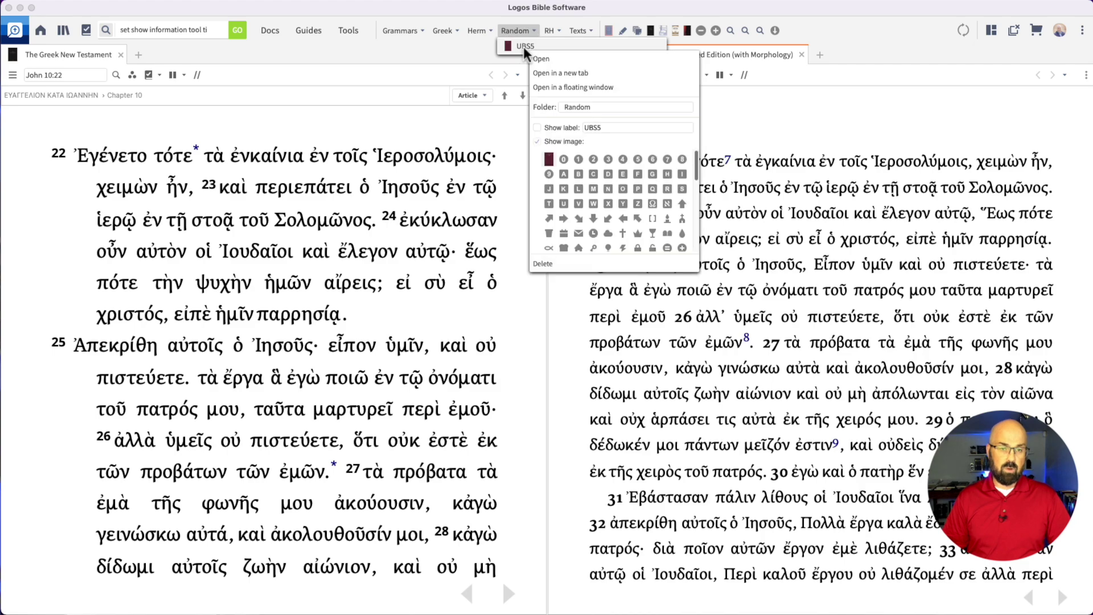
click(603, 106)
key(BackSpace)
key(Tab)
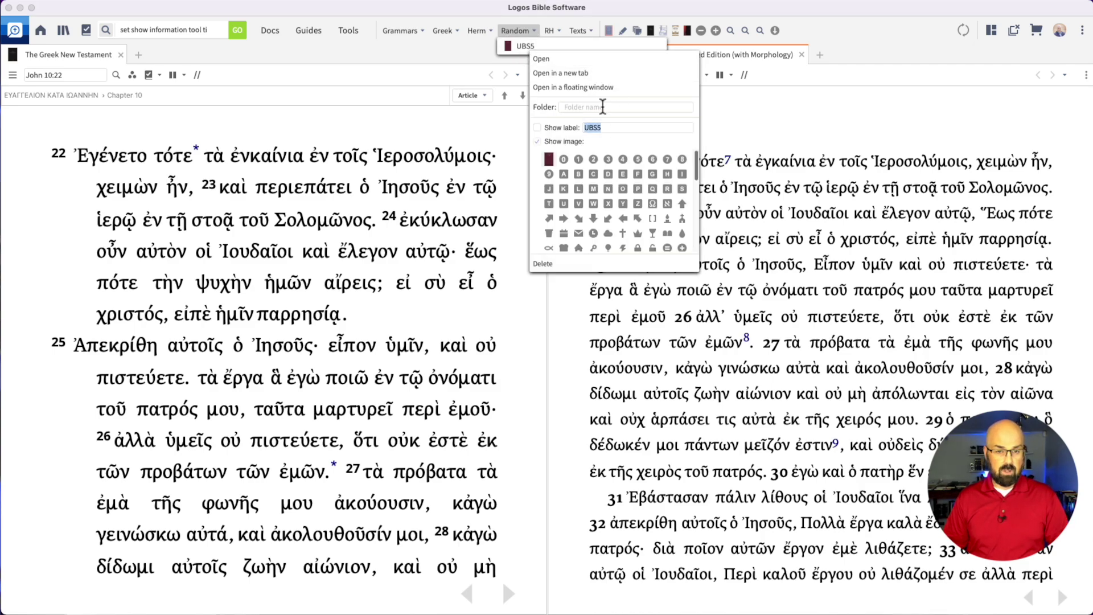
key(Return)
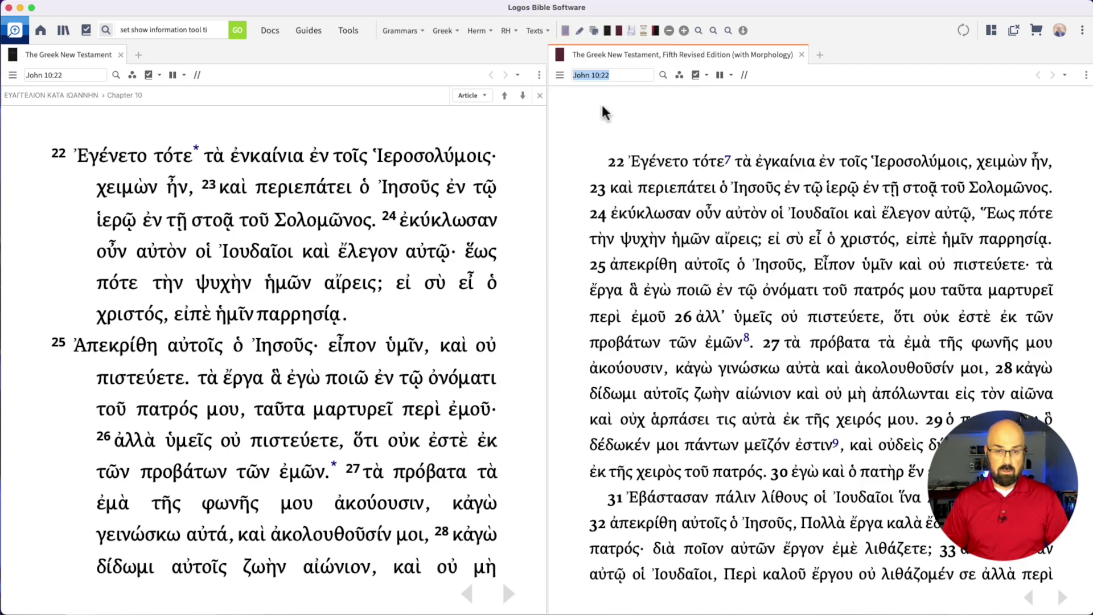
right_click(619, 30)
click(626, 255)
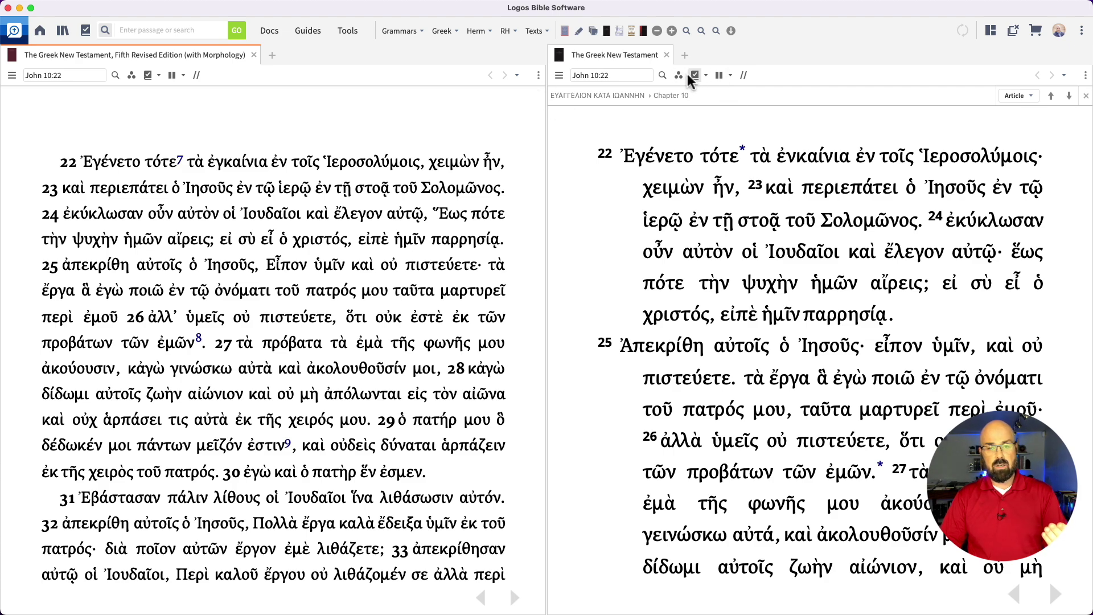
- Look at the Factbook visual filter options and the visual filter list for The Greek New Testament
click(706, 75)
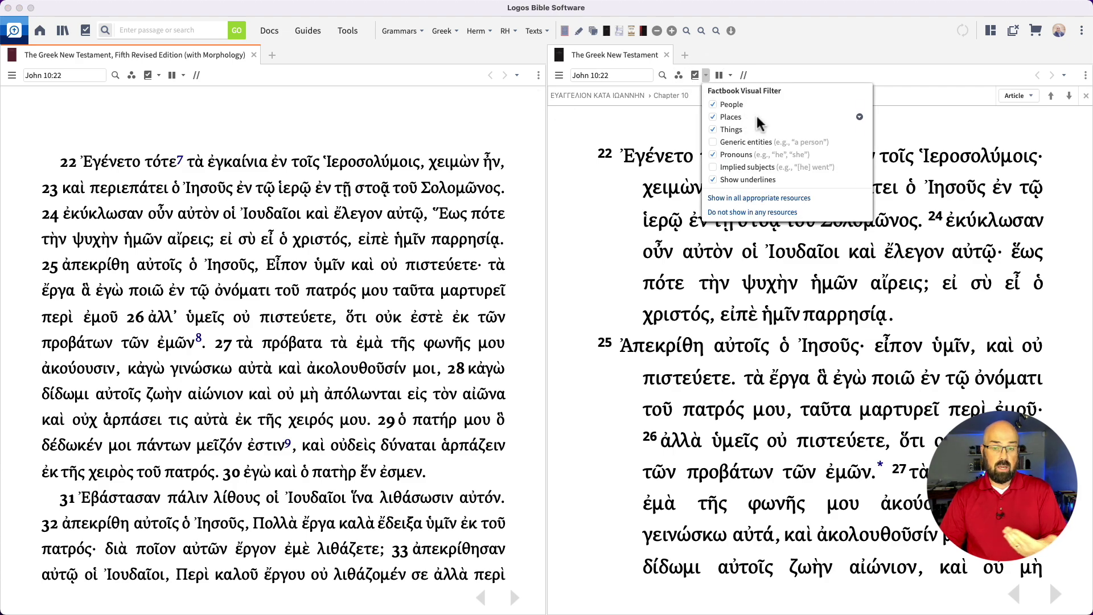
click(679, 75)
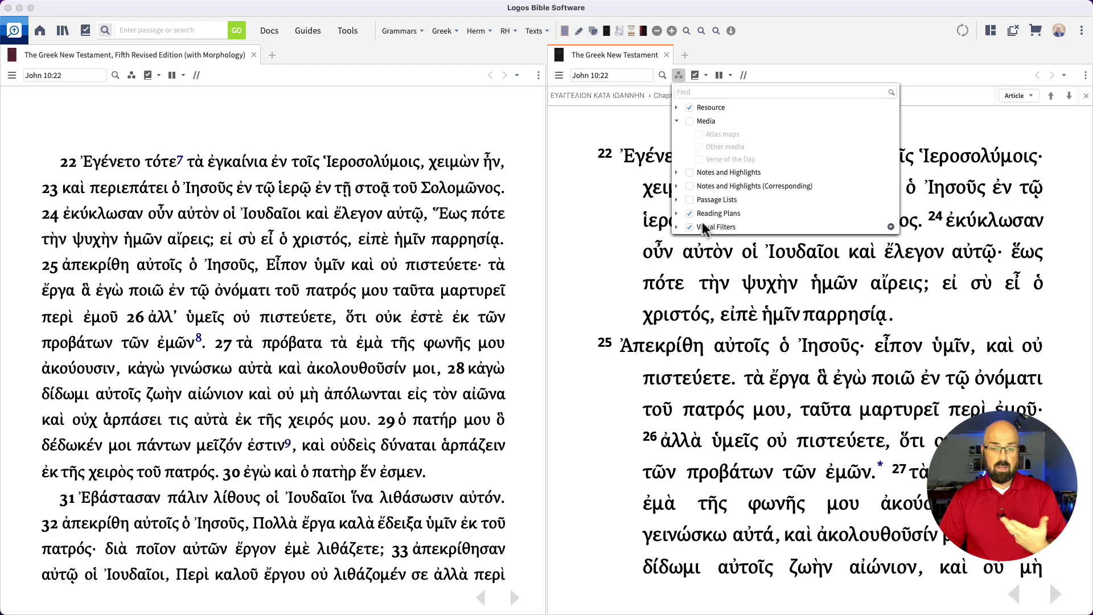
- Search the library for "lexham greek new testament" and open The Lexham Greek-English Interlinear New Testament
click(62, 30)
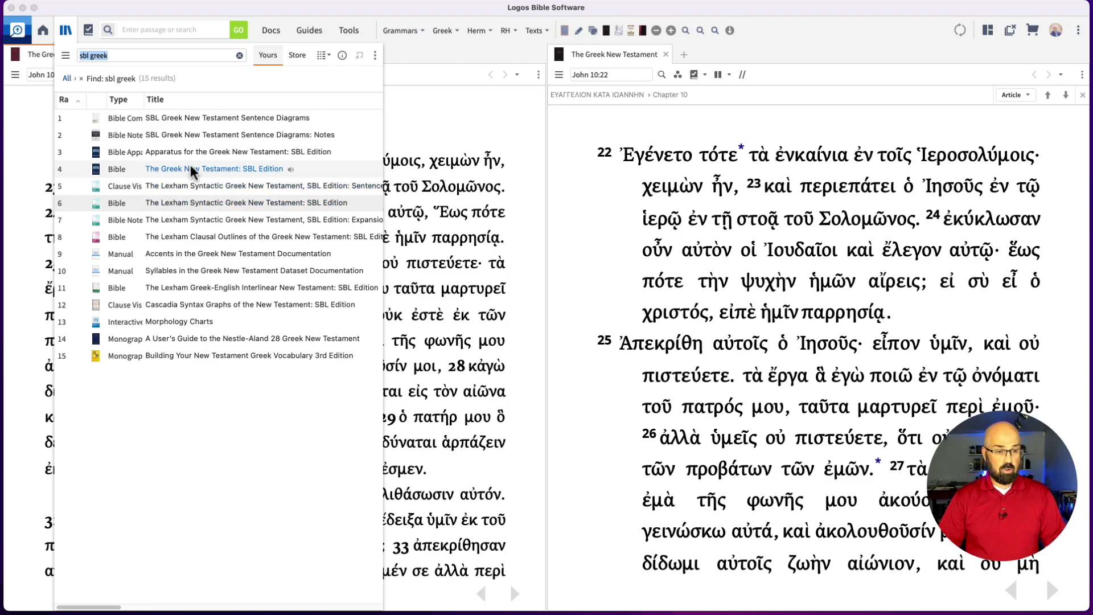
text(lexham greek new testament)
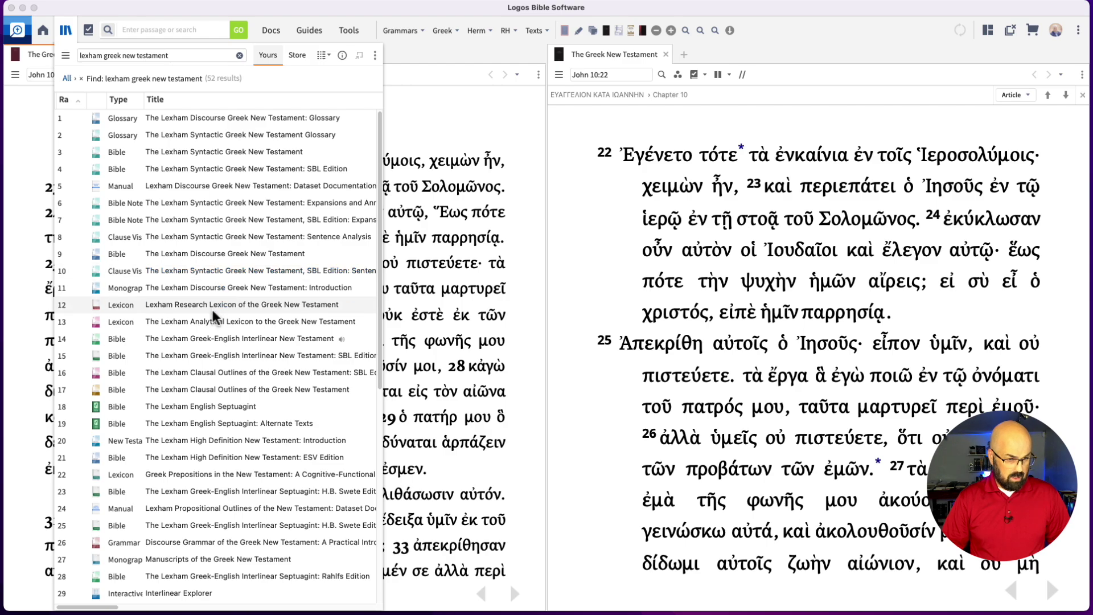
click(246, 339)
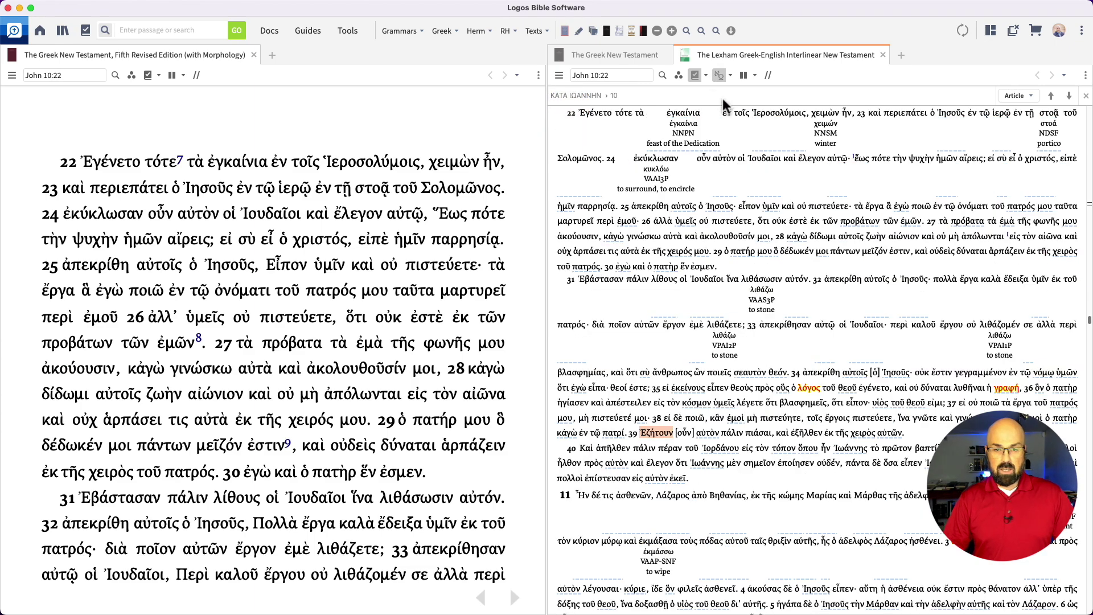
- Turn off Reader's Edition in the interlinear options and display the full inline interlinear, toggling it off and back on
click(720, 75)
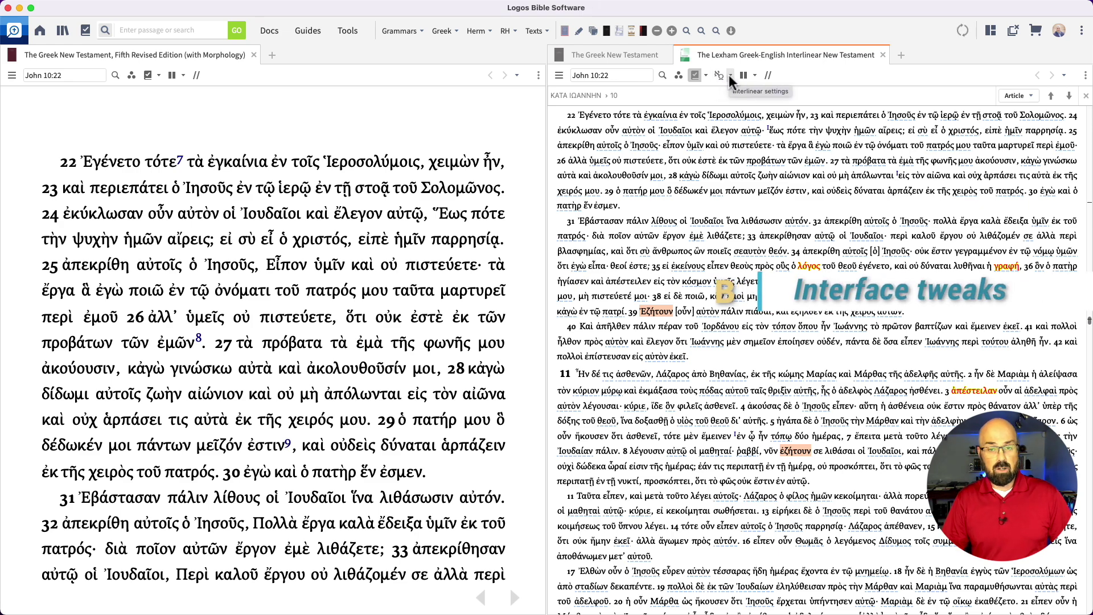
click(730, 76)
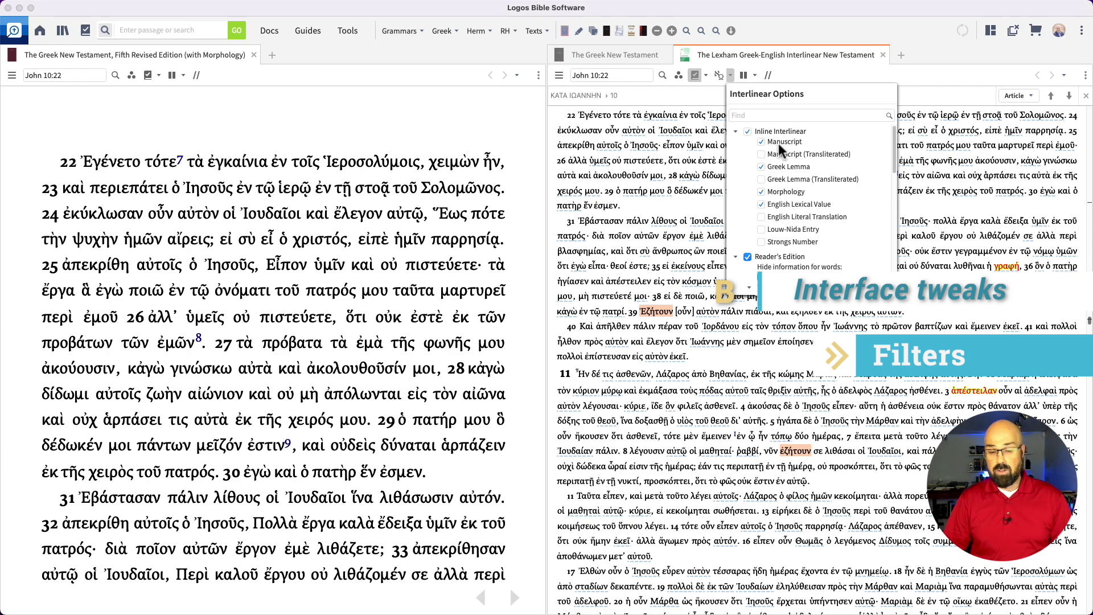
click(748, 257)
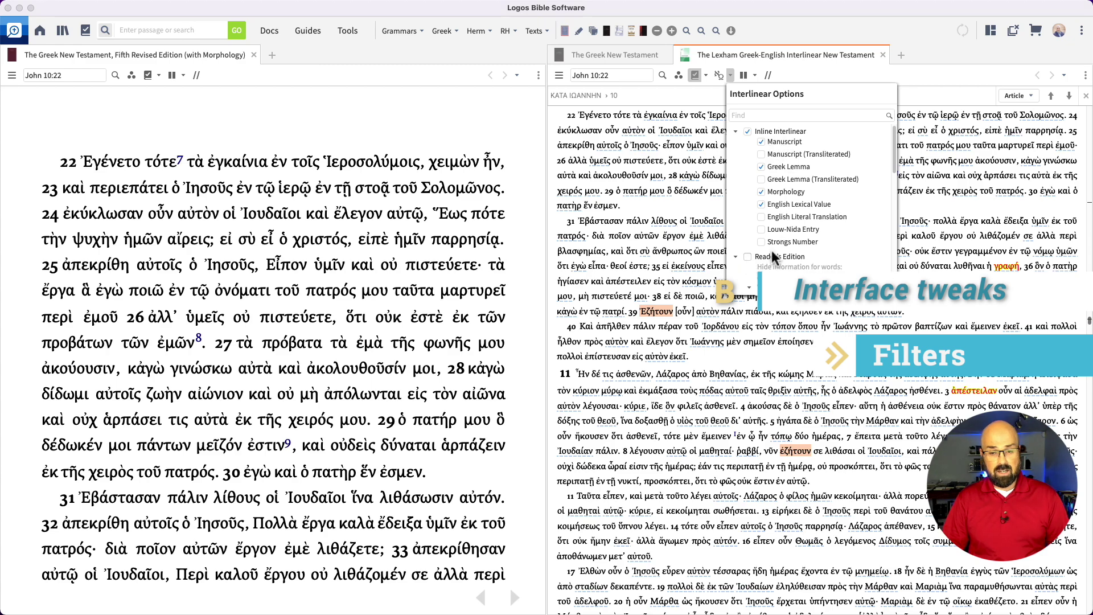
click(697, 202)
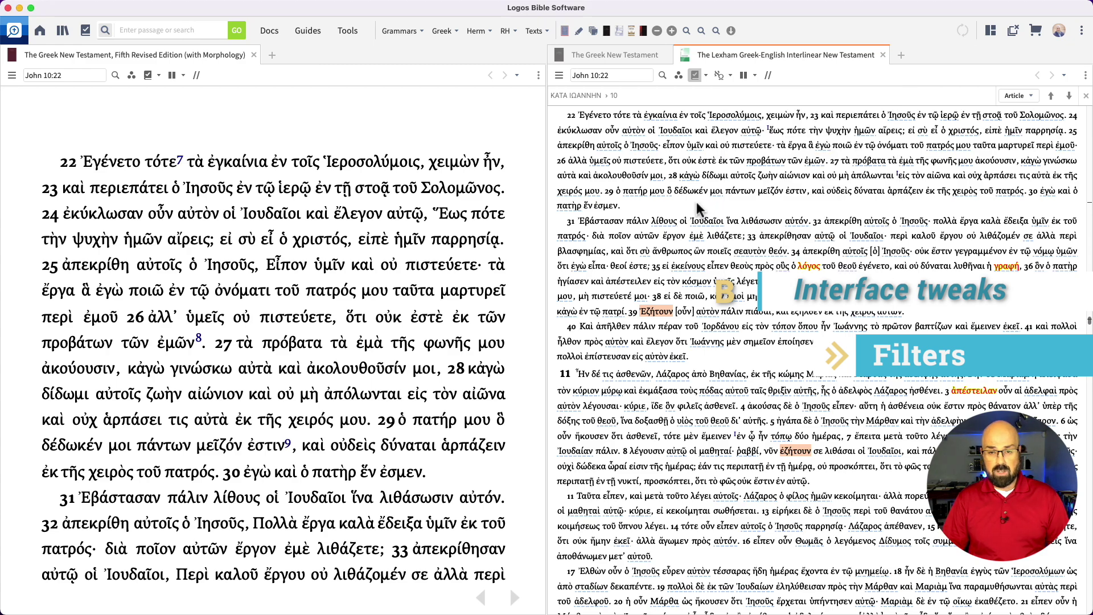
click(719, 76)
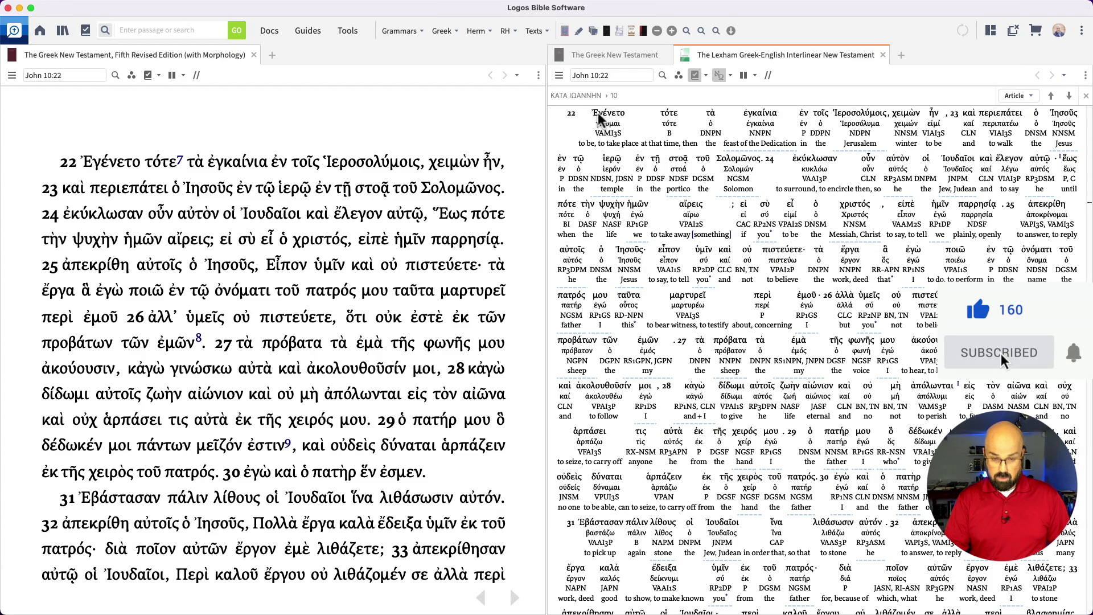
- Enlarge the text of the Lexham interlinear by five zoom increments
key(super+plus)
key(super+plus)
key(super+plus)
key(super+plus)
key(super+plus)
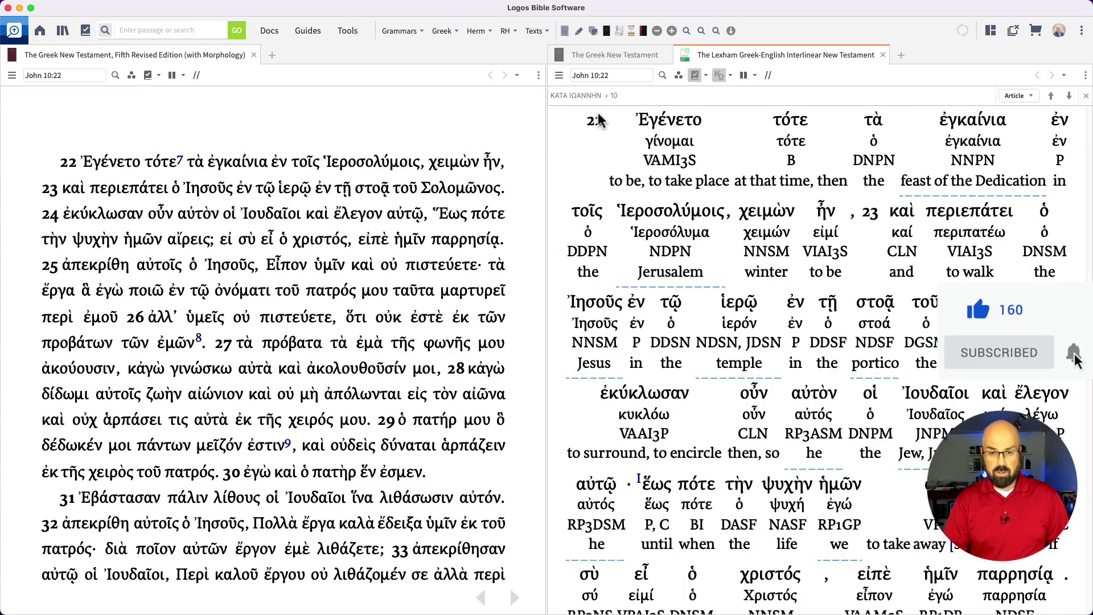
- Examine the lemma, morphology and English gloss lines under Ἐγένετο and the word for Jerusalem in John 10:22
click(665, 126)
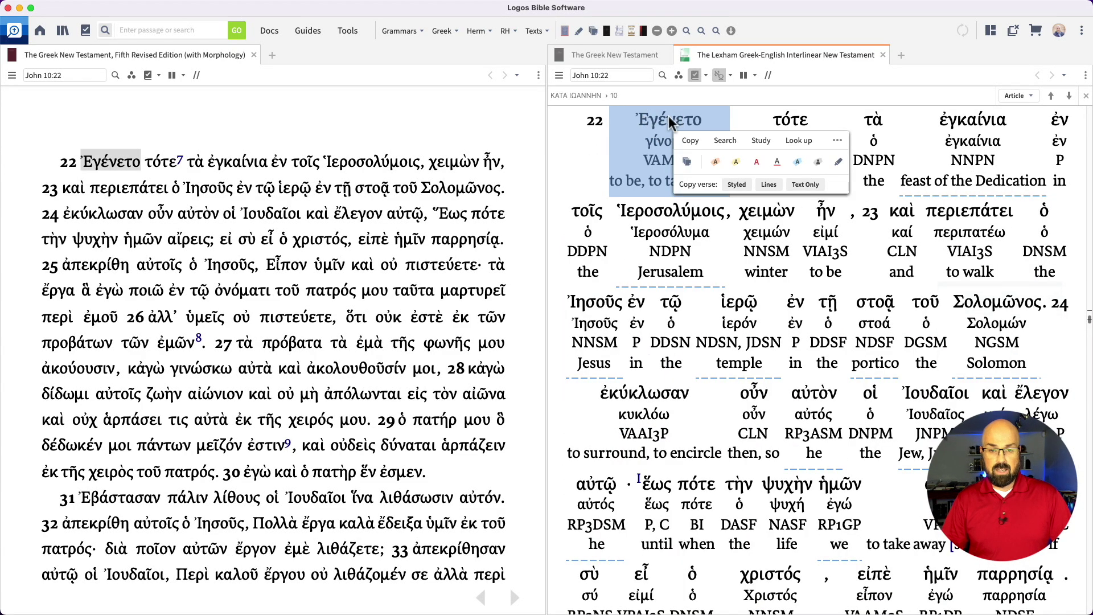
click(686, 120)
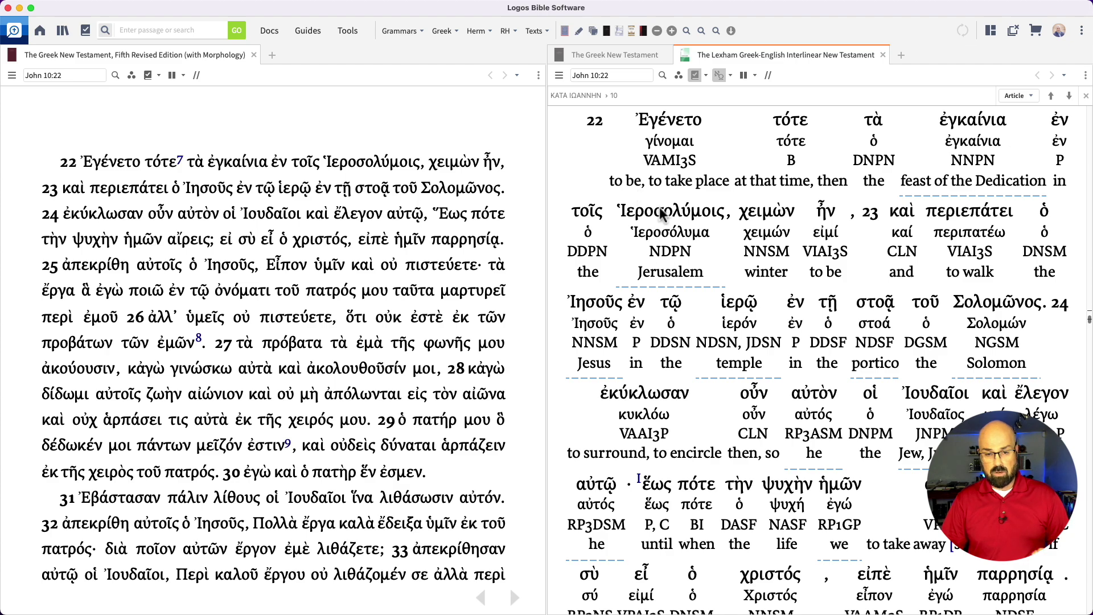
double_click(675, 258)
click(705, 269)
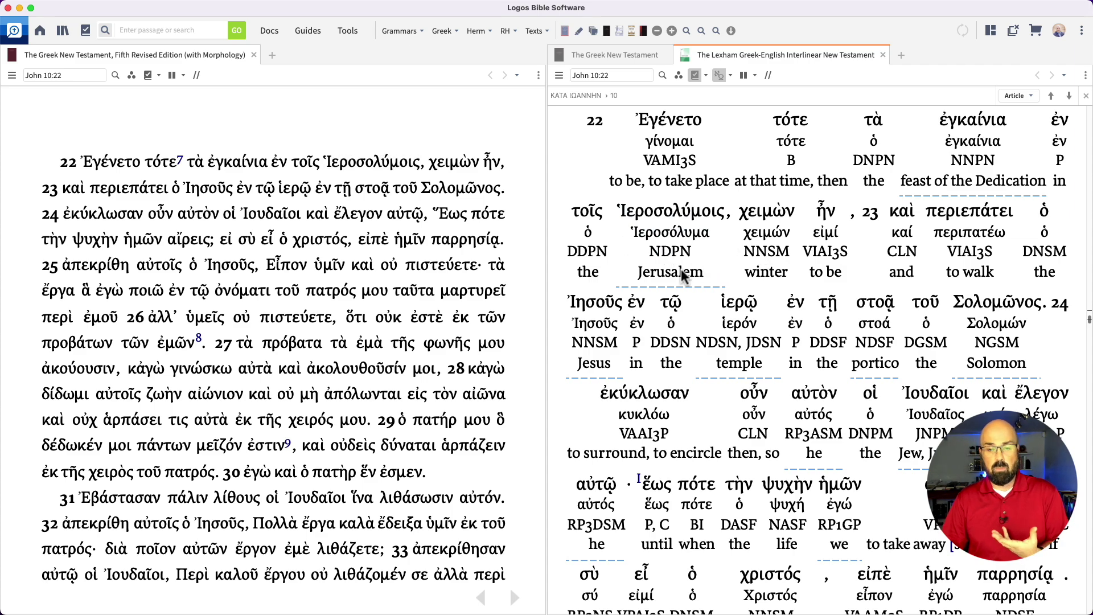
- Add the English Literal Translation line to the interlinear and select the words from Ἐγένετο to ἐγκαίνια in John 10:22
click(730, 76)
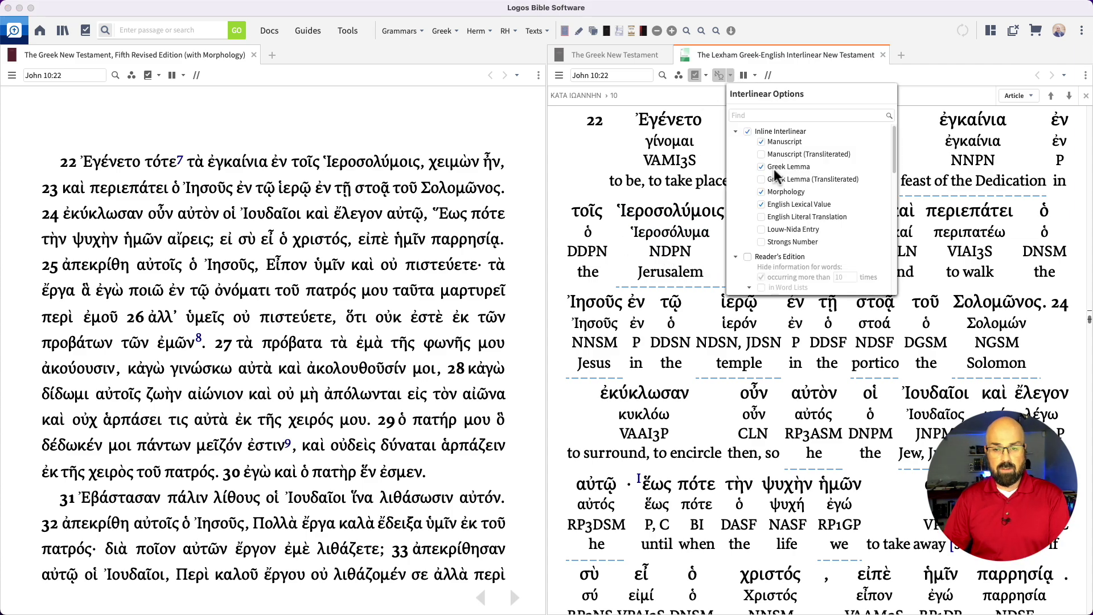
click(762, 217)
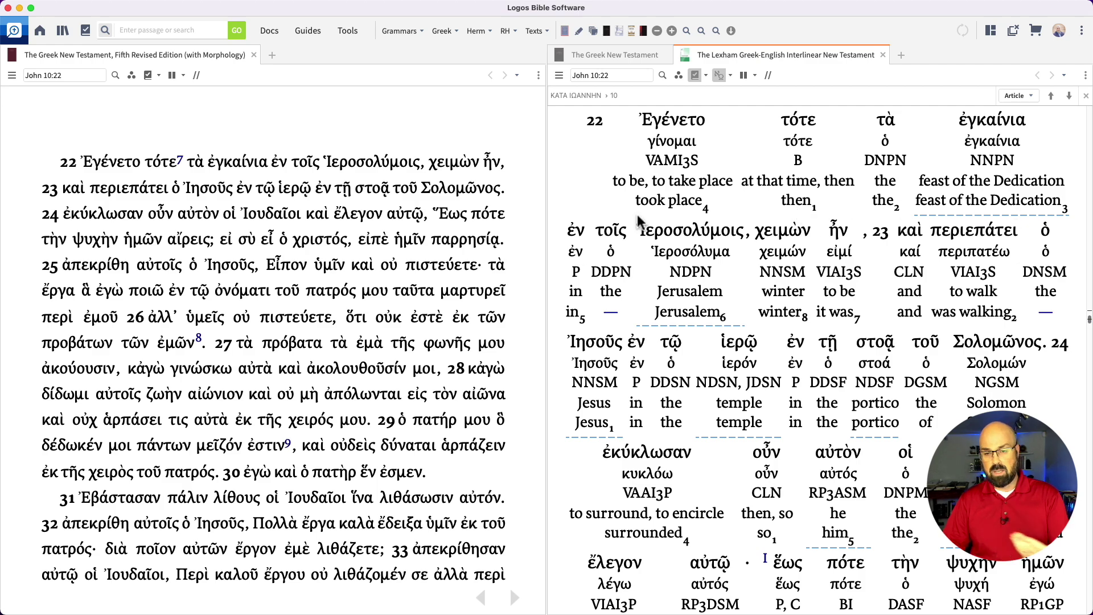
drag(654, 121, 1054, 188)
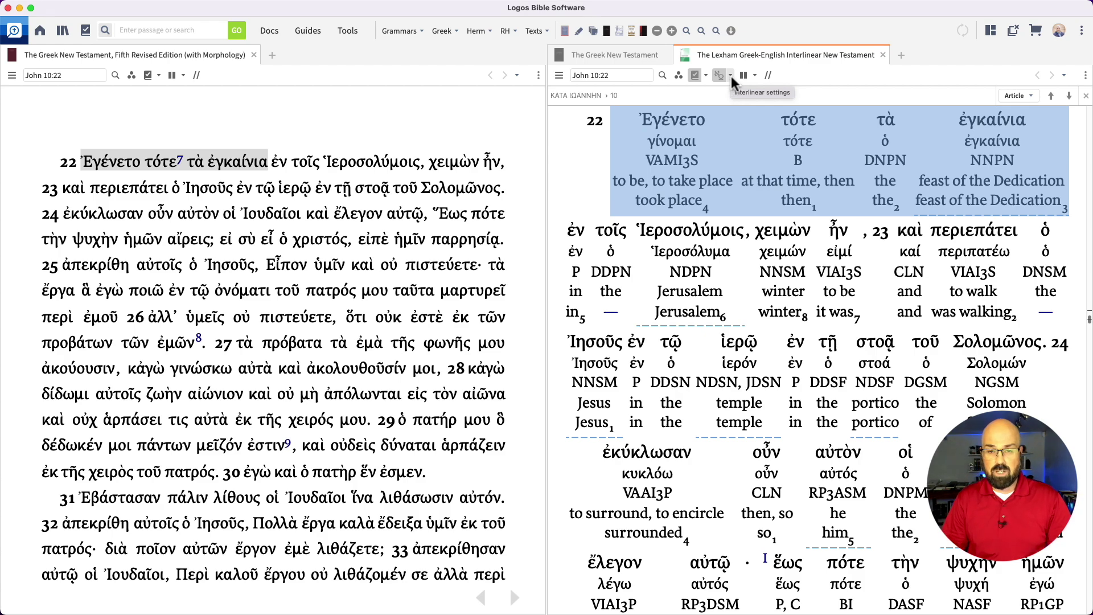
- Hide the English Literal Translation and Morphology lines in the inline interlinear
click(731, 76)
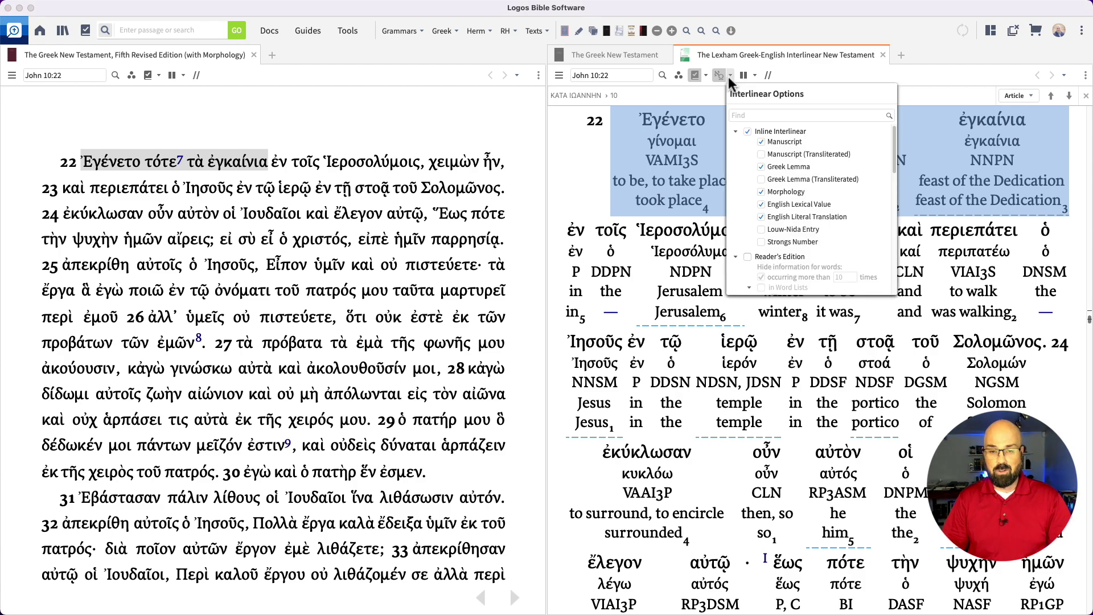
click(762, 217)
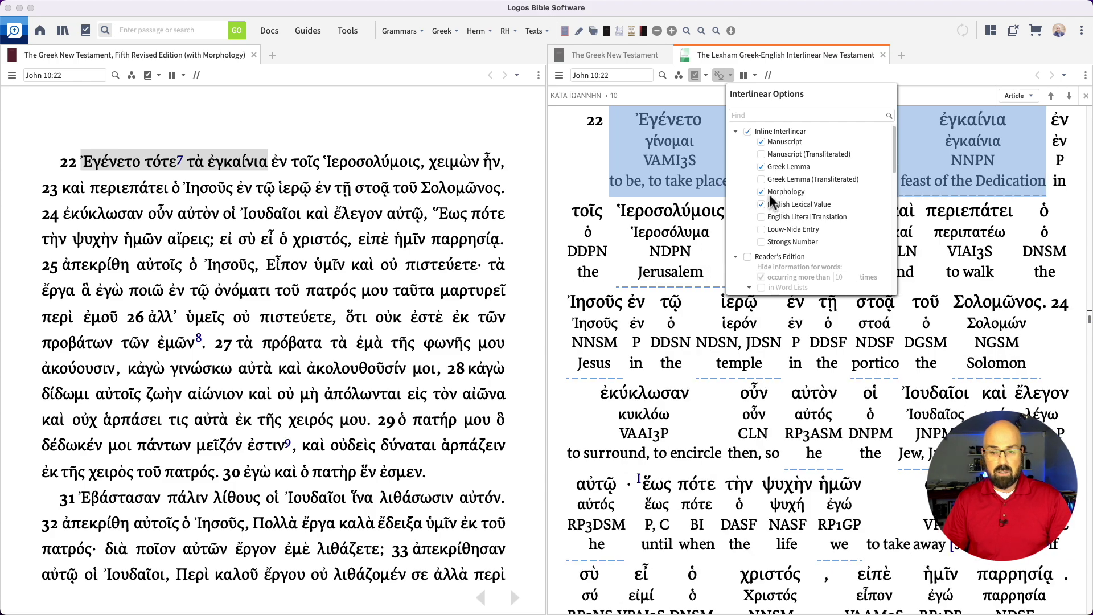
click(762, 192)
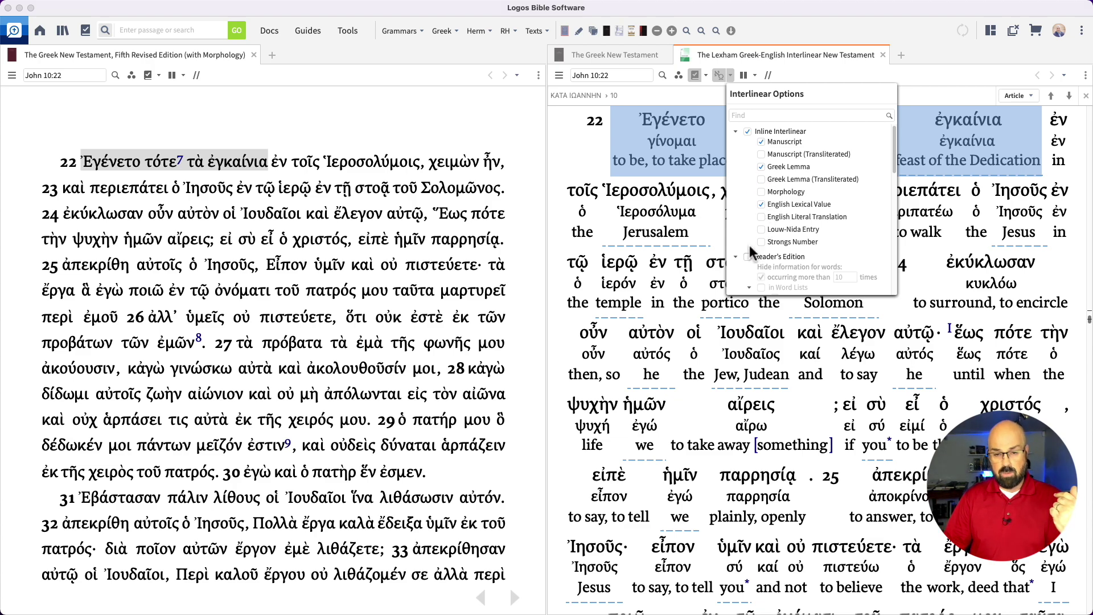
- Turn on the Reader's Edition for the interlinear and hide information for words occurring more than 5 times
scroll(747, 238, down, 1)
scroll(747, 239, down, 5)
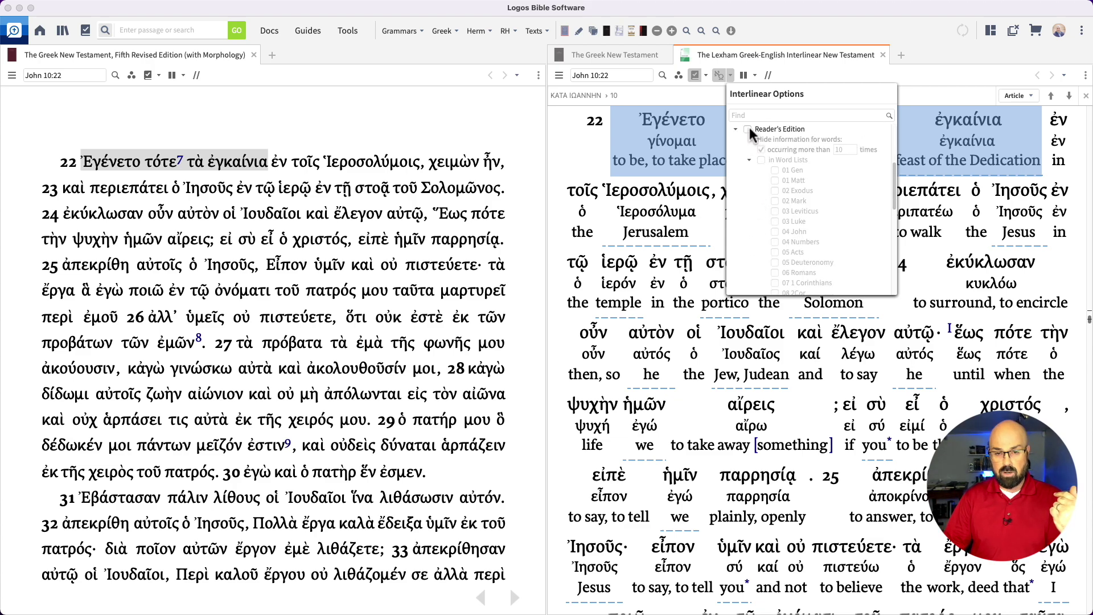
click(748, 130)
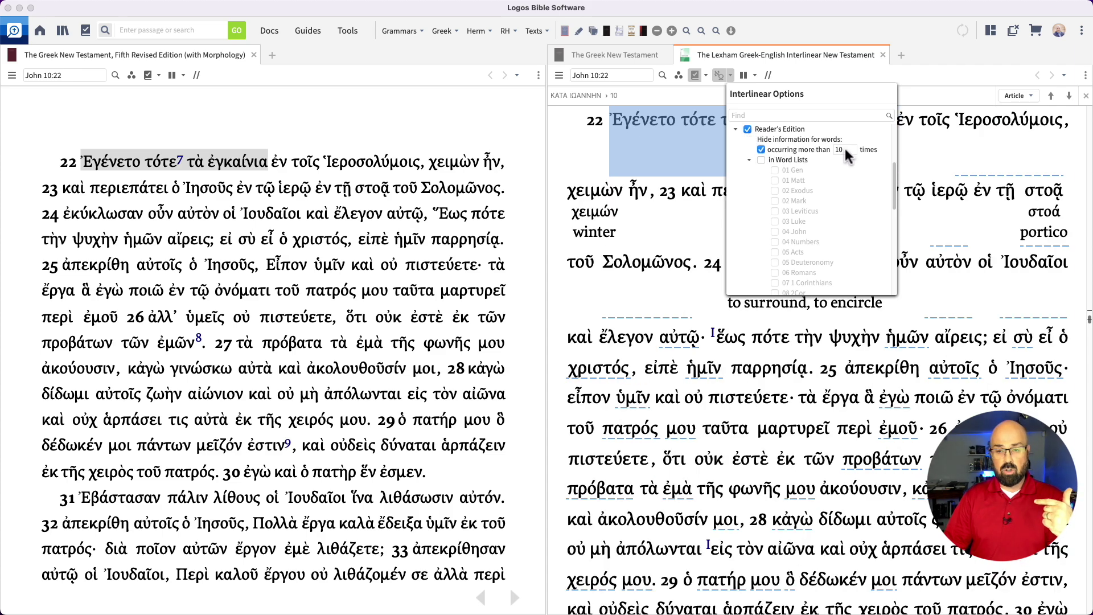
click(763, 150)
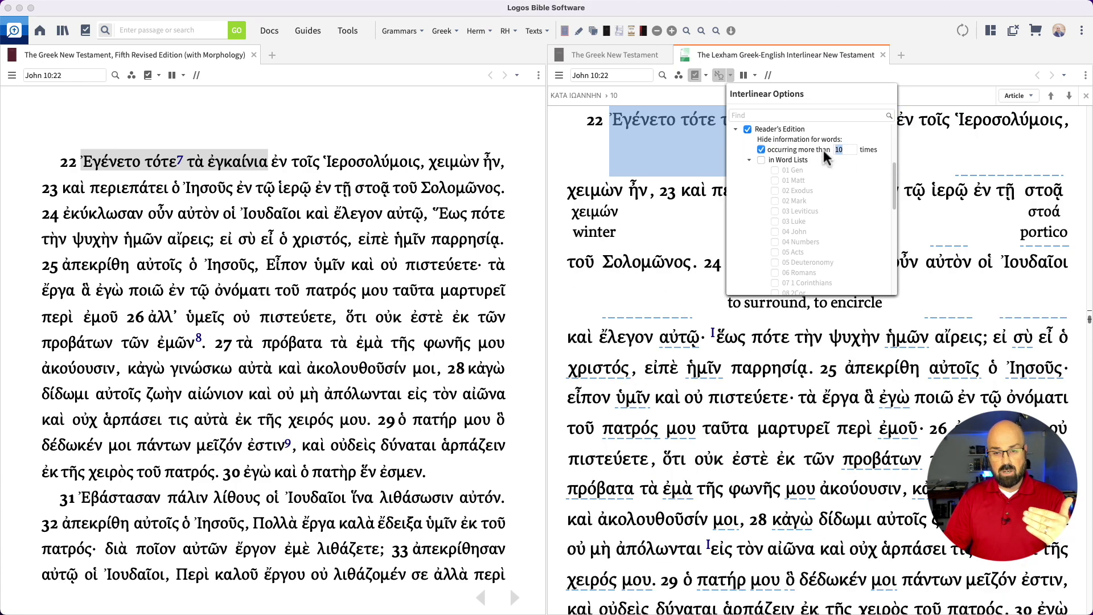
click(849, 150)
key(BackSpace)
key(BackSpace)
text(5)
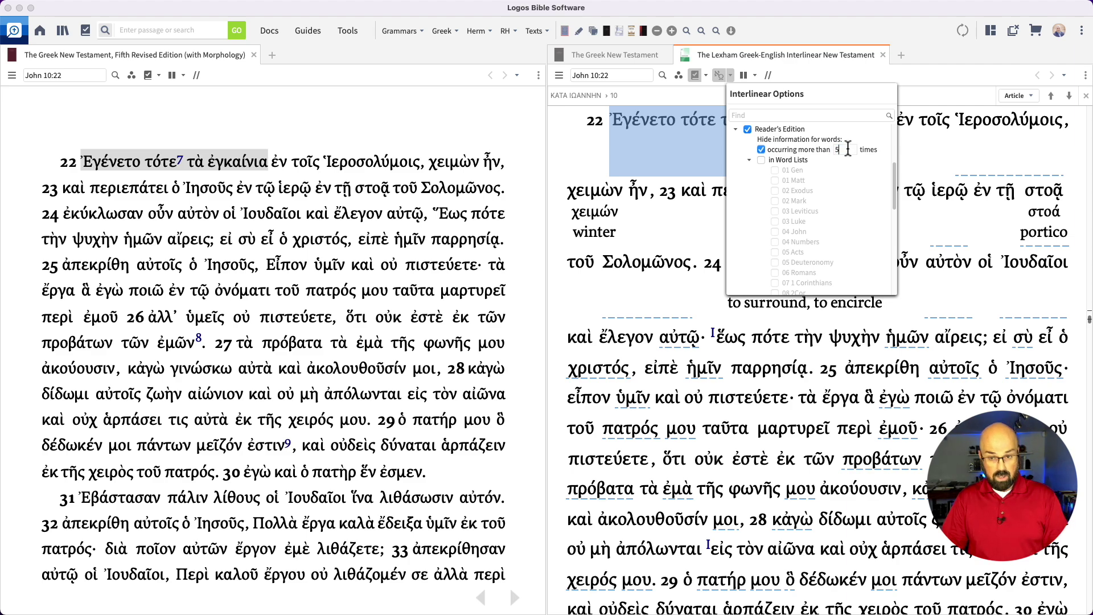
key(Return)
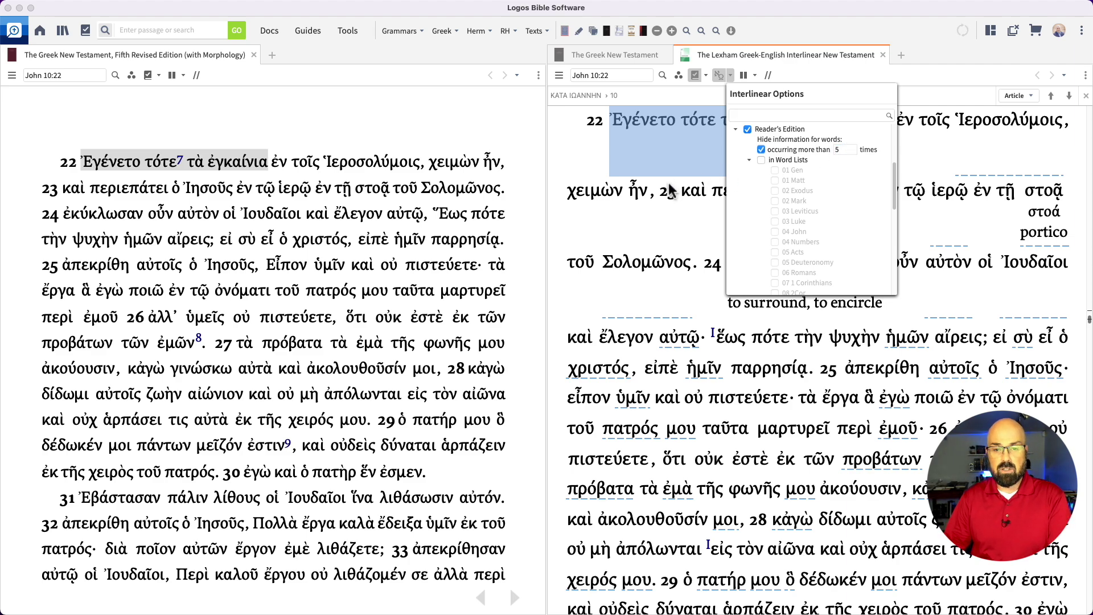
click(673, 202)
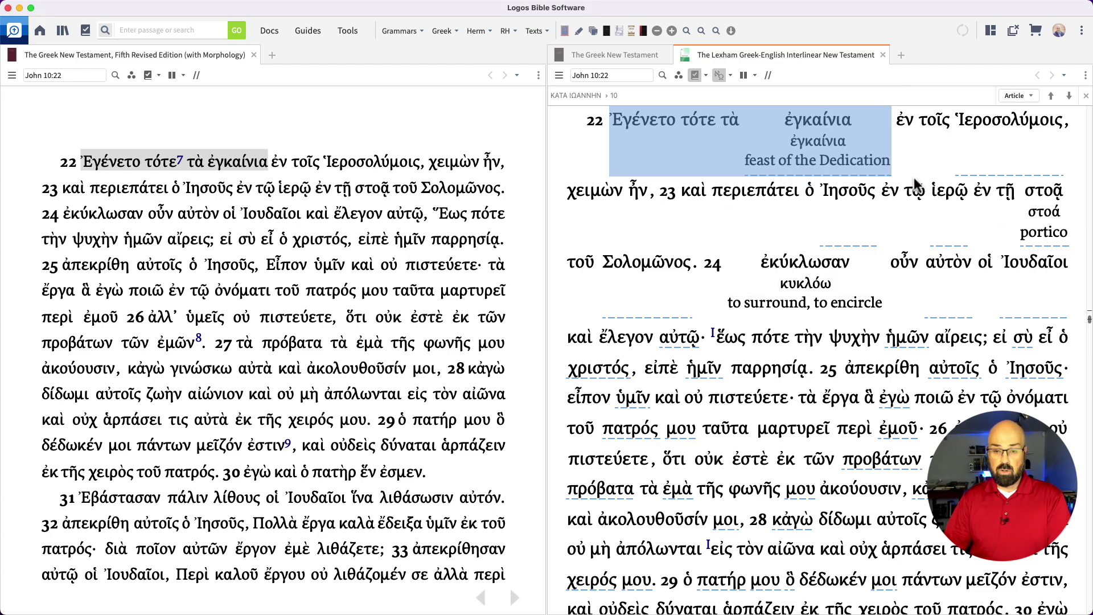
- Examine which rare words keep their lemma and gloss from John 10:22 into chapter 11, including ἐκμάξασα in 11:2
mouse_move(834, 227)
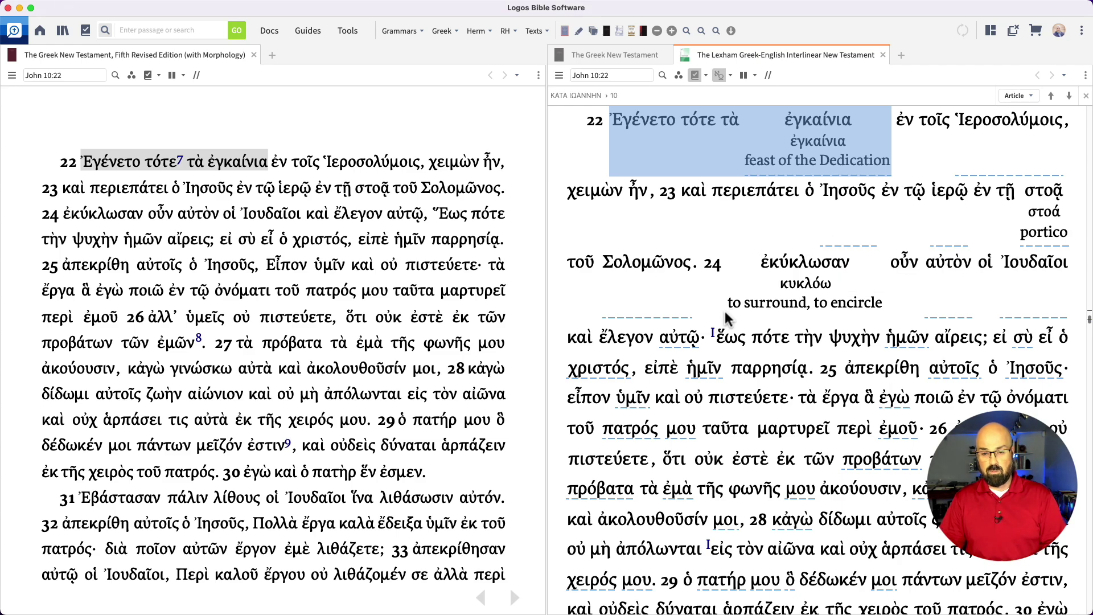
scroll(739, 308, down, 2)
scroll(740, 312, down, 8)
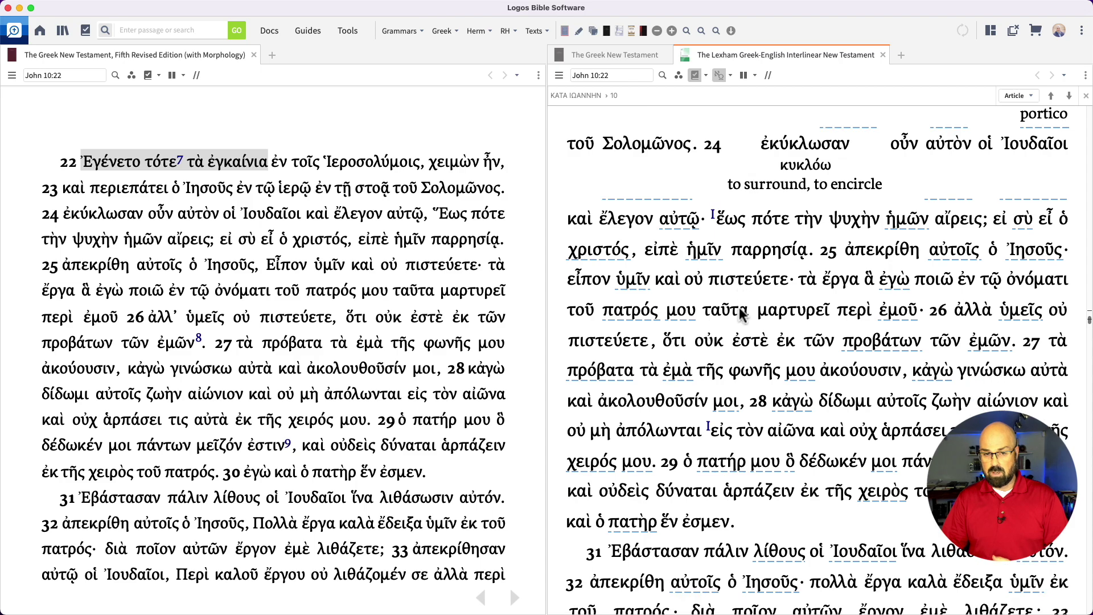
scroll(741, 312, down, 20)
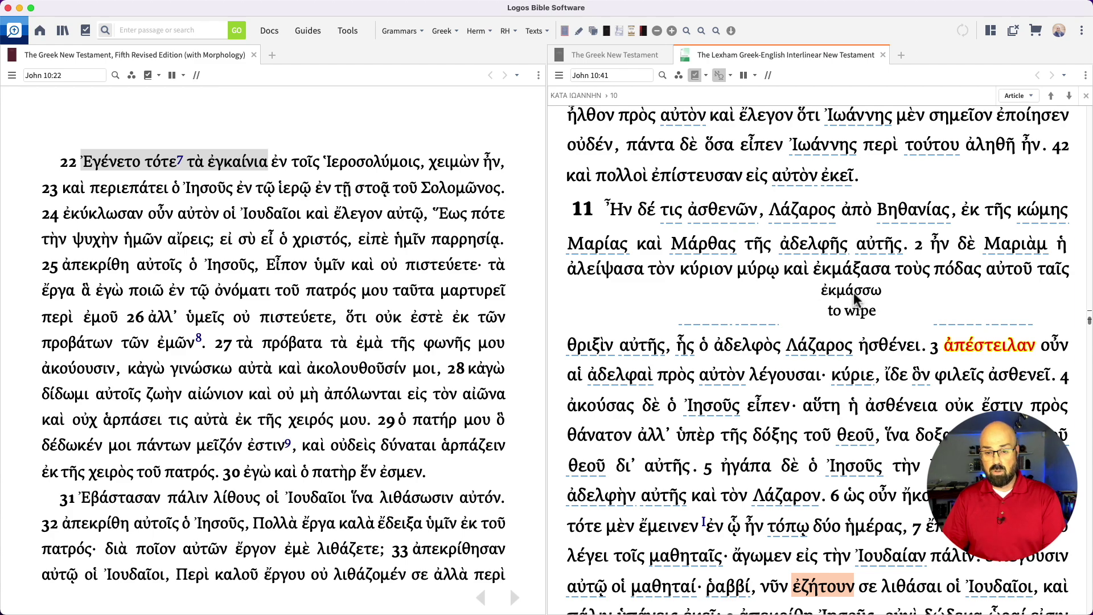
double_click(827, 300)
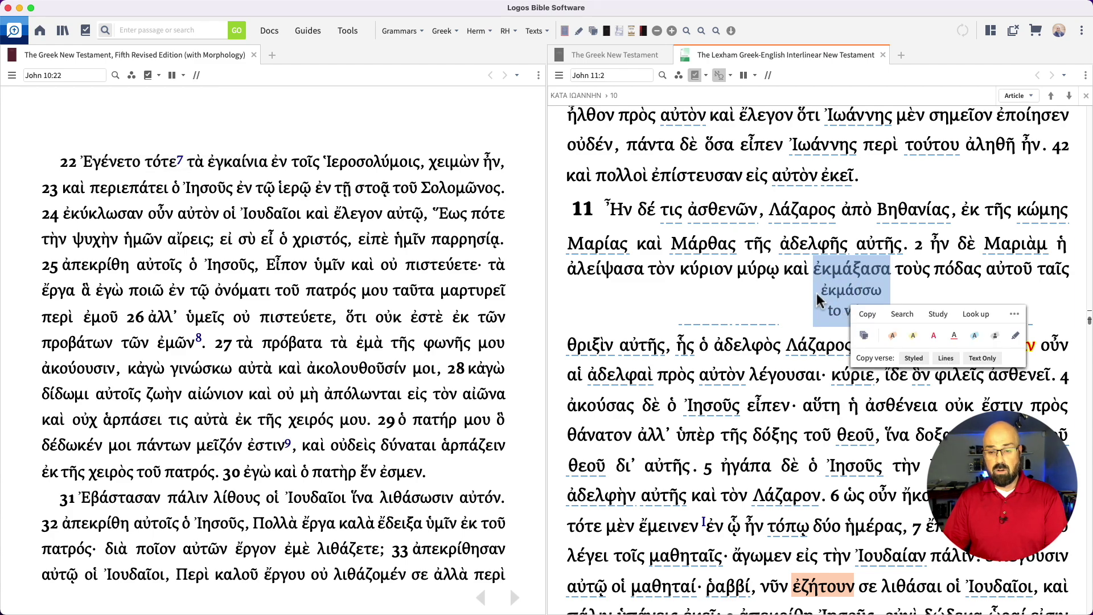
click(788, 303)
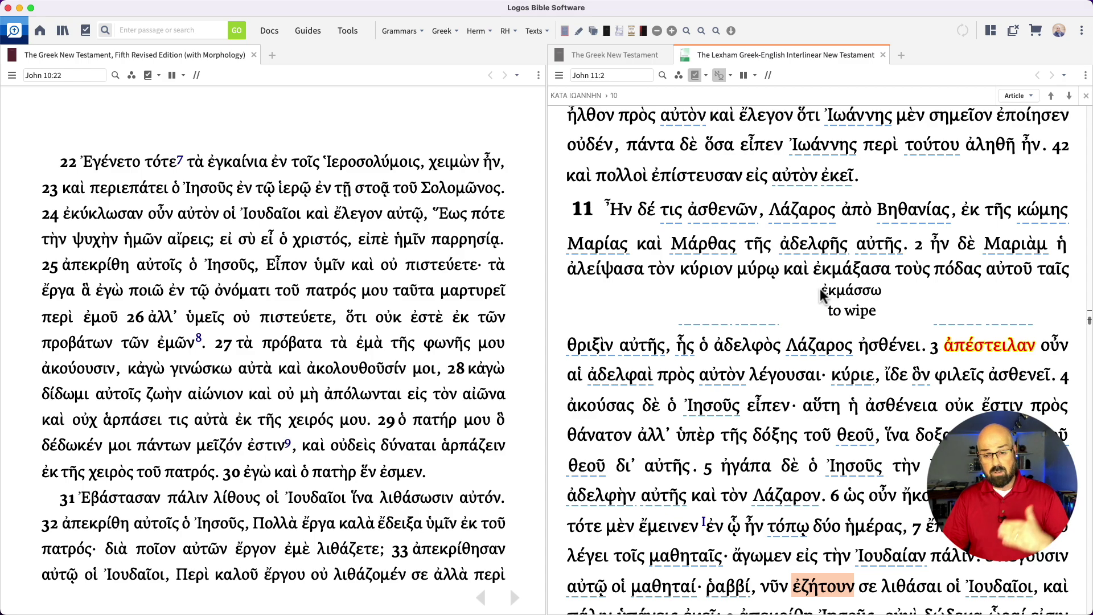
scroll(829, 300, down, 10)
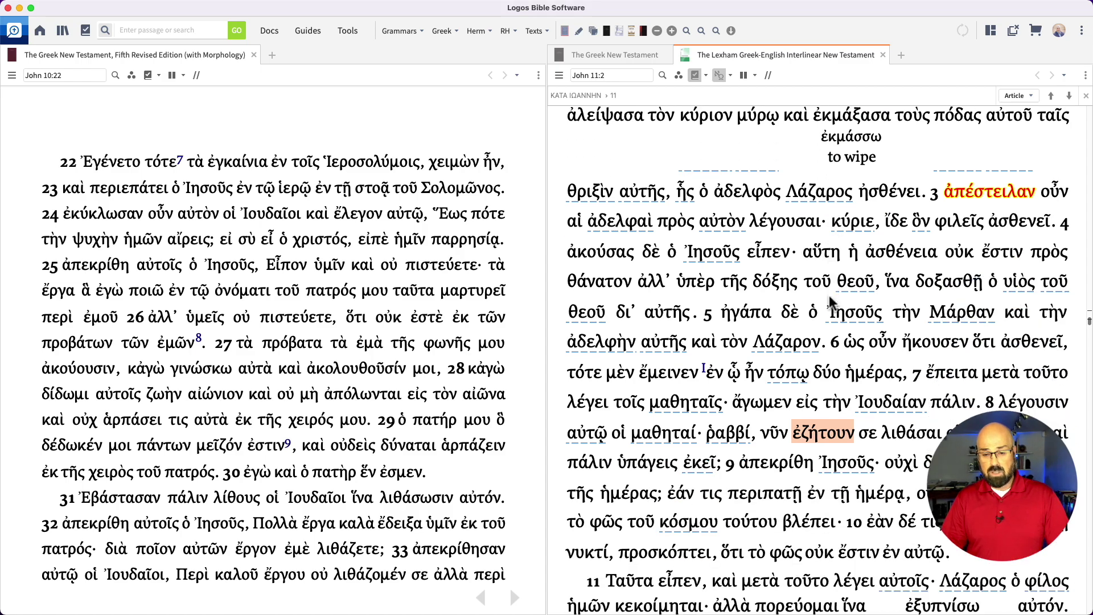
scroll(832, 303, down, 3)
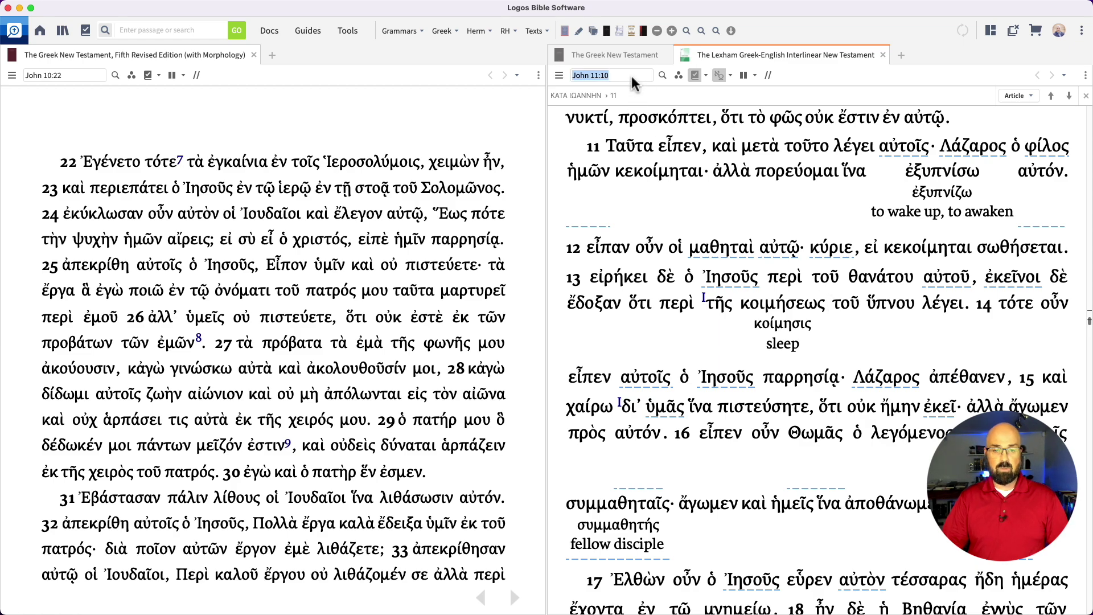
- Go to 2 Peter in the Lexham interlinear and review the rare-word glosses in chapter 1
text(1 peter)
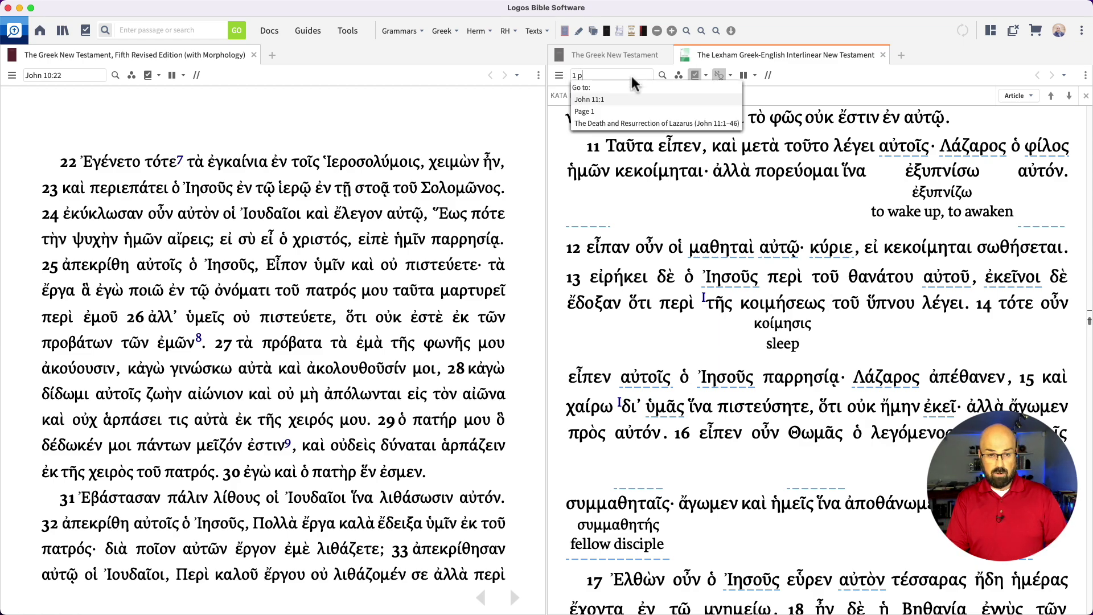
key(BackSpace)
key(BackSpace)
key(BackSpace)
key(BackSpace)
key(BackSpace)
key(BackSpace)
key(BackSpace)
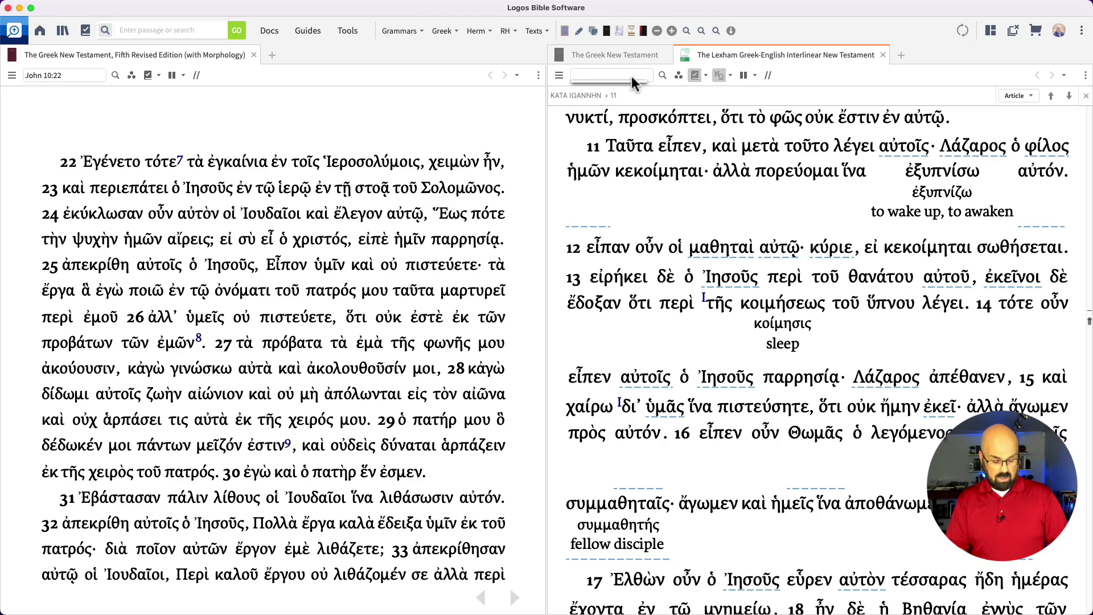
text(2 peter)
key(Return)
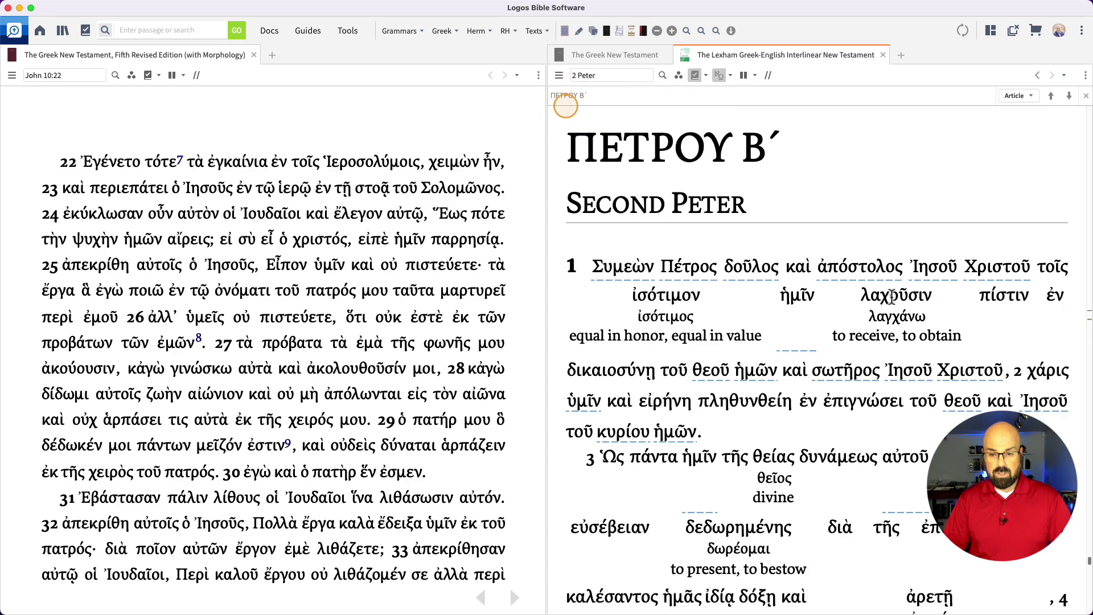
scroll(875, 303, down, 5)
scroll(876, 303, down, 7)
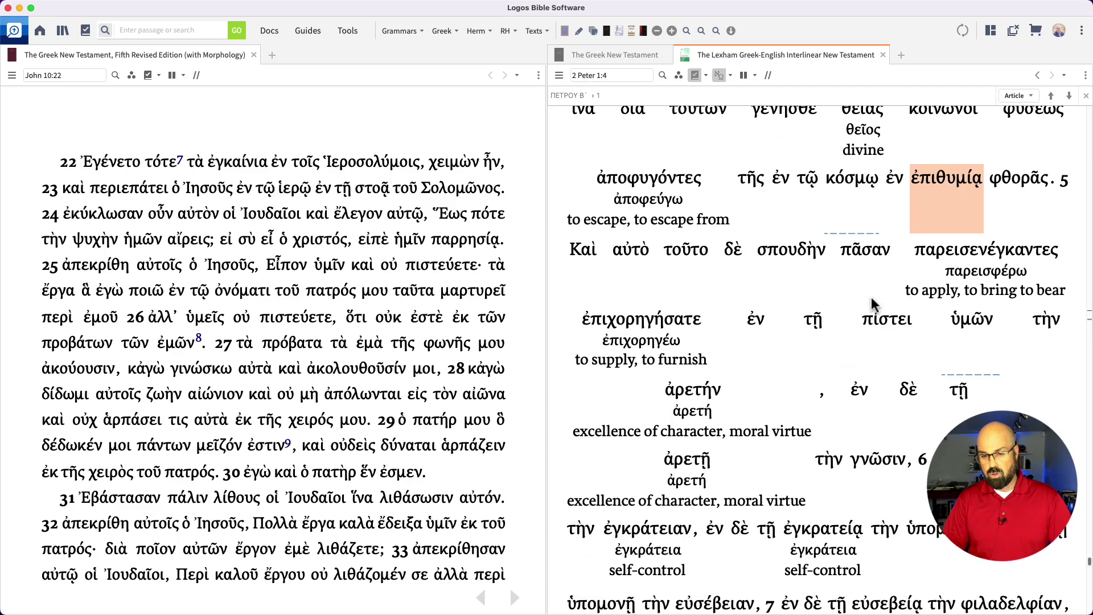
scroll(875, 306, down, 2)
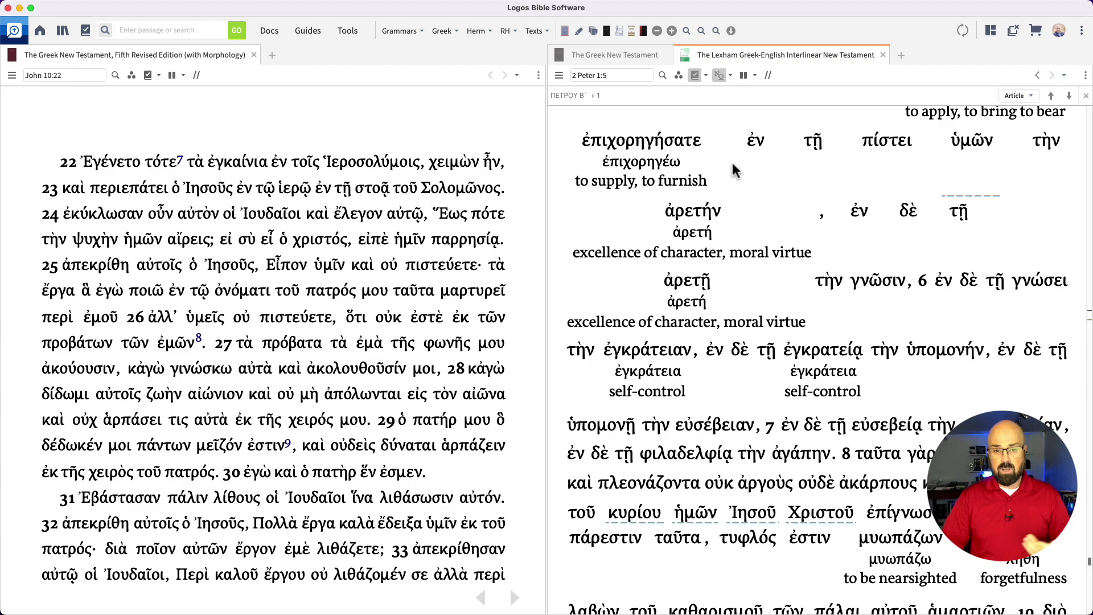
- Hide the Greek Lemma line in the inline interlinear, leaving only the English glosses, and restore it
click(730, 74)
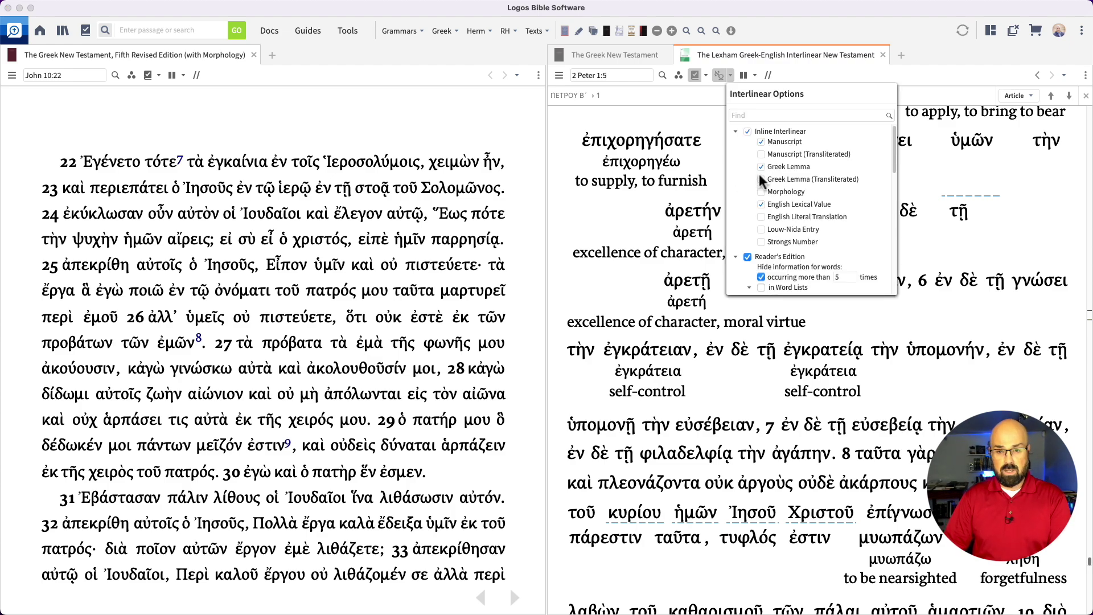
click(762, 167)
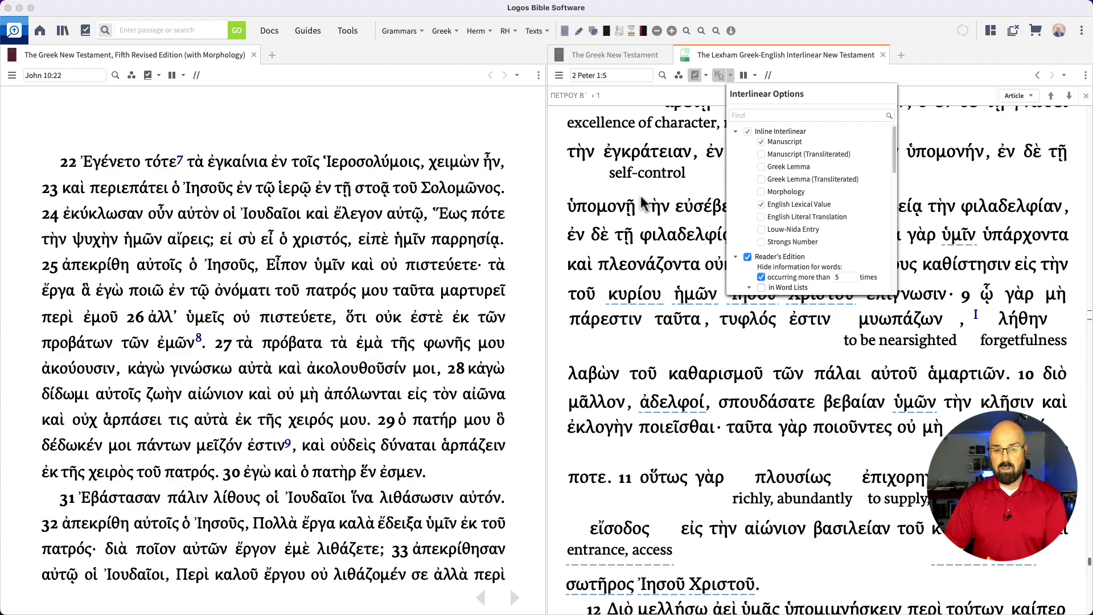
click(731, 75)
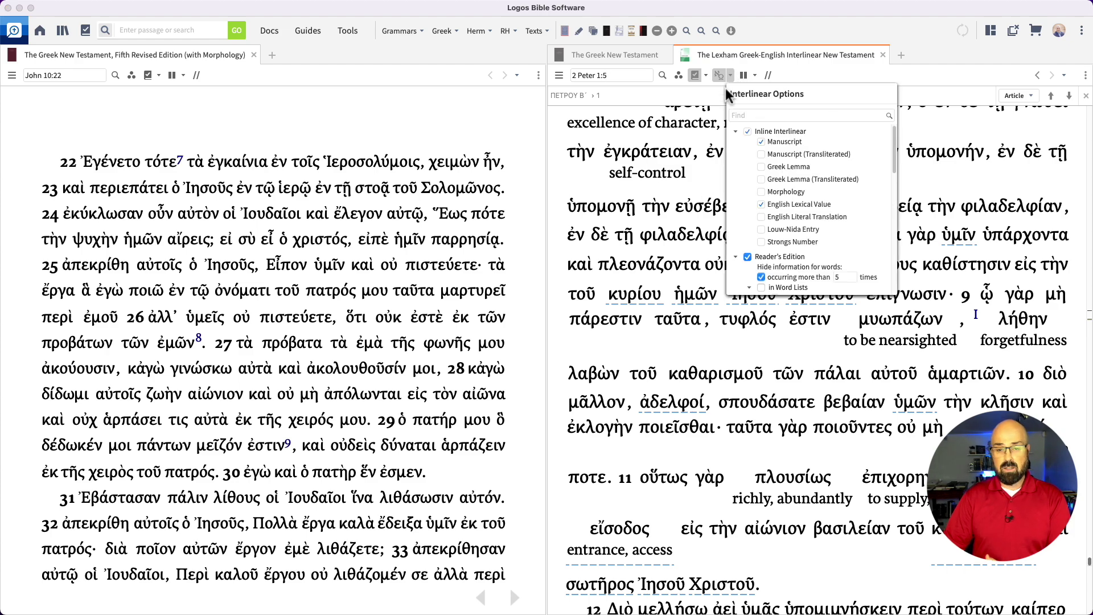
click(762, 166)
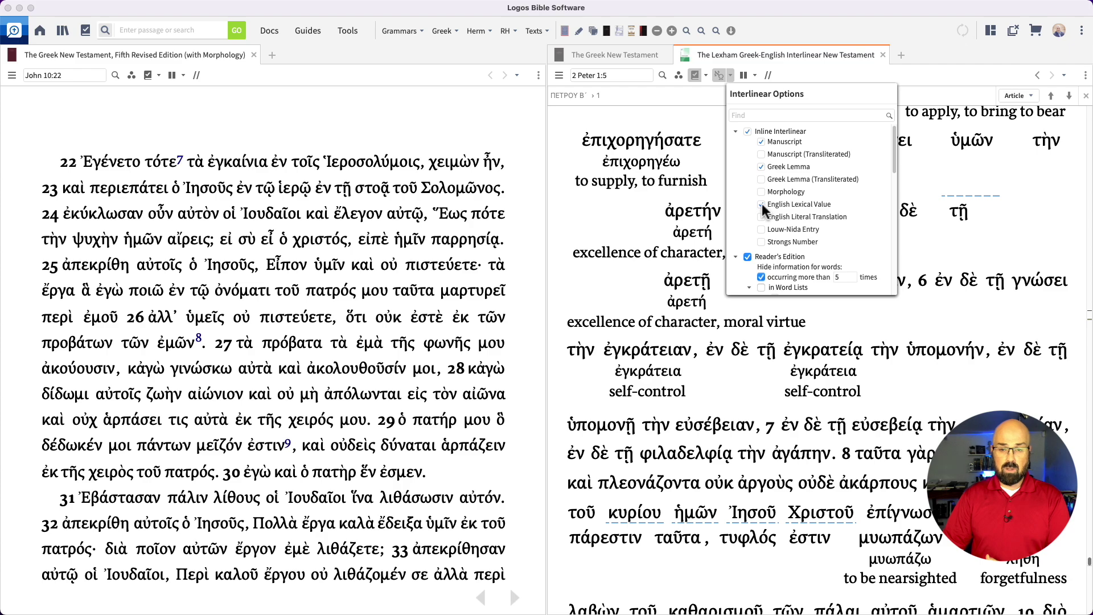
- Hide the English Lexical Value line in the inline interlinear, leaving only the lemmas, and restore it
click(762, 204)
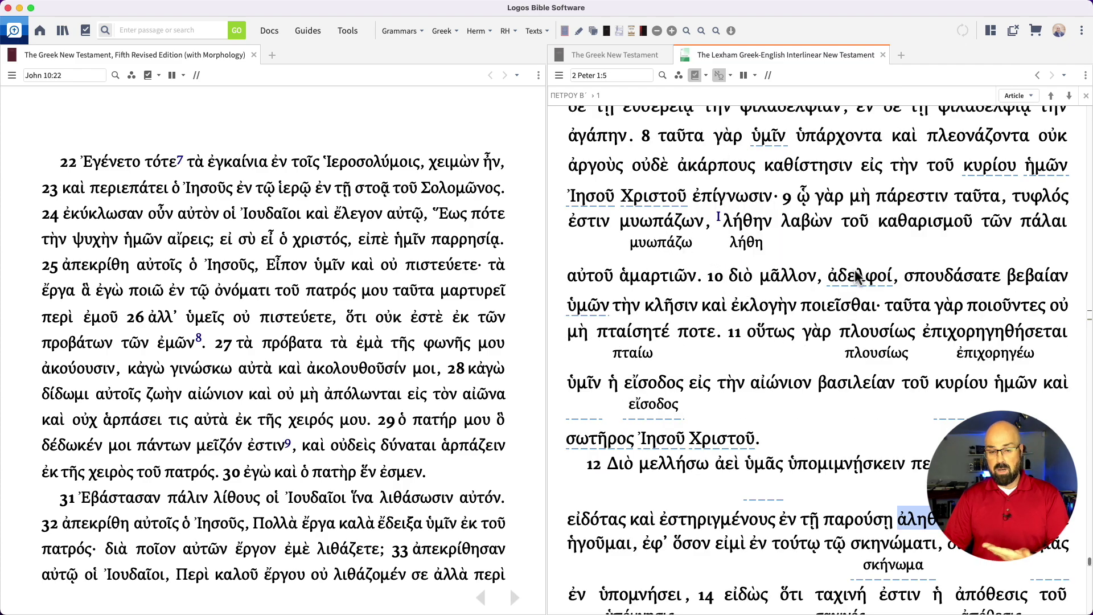
click(731, 75)
click(762, 205)
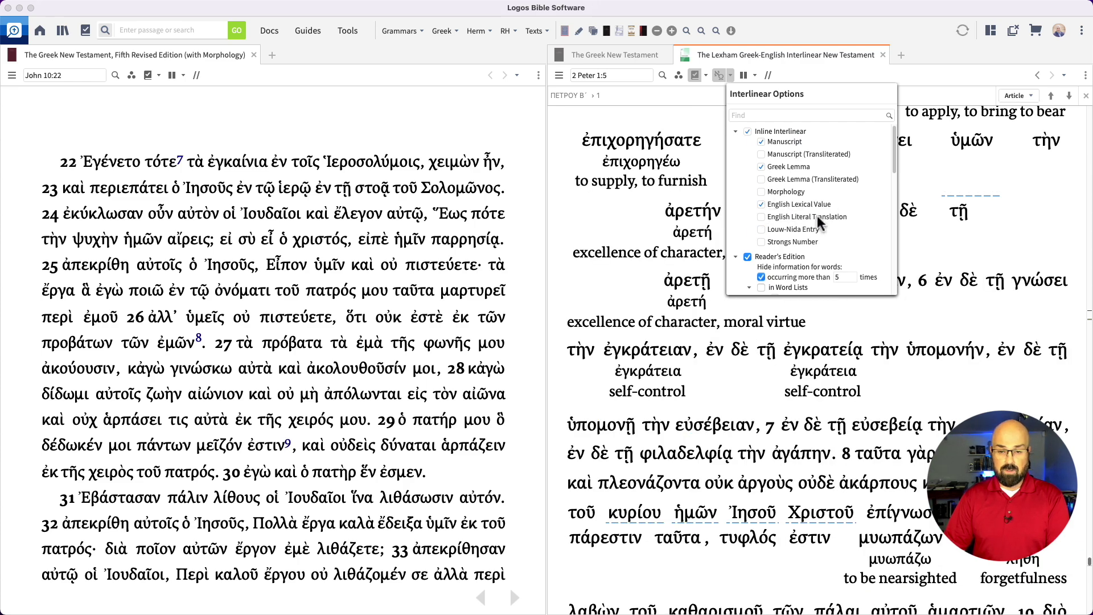
- Hide Reader's Edition information for words in word lists, using the 22 2 Peter list
scroll(812, 234, down, 3)
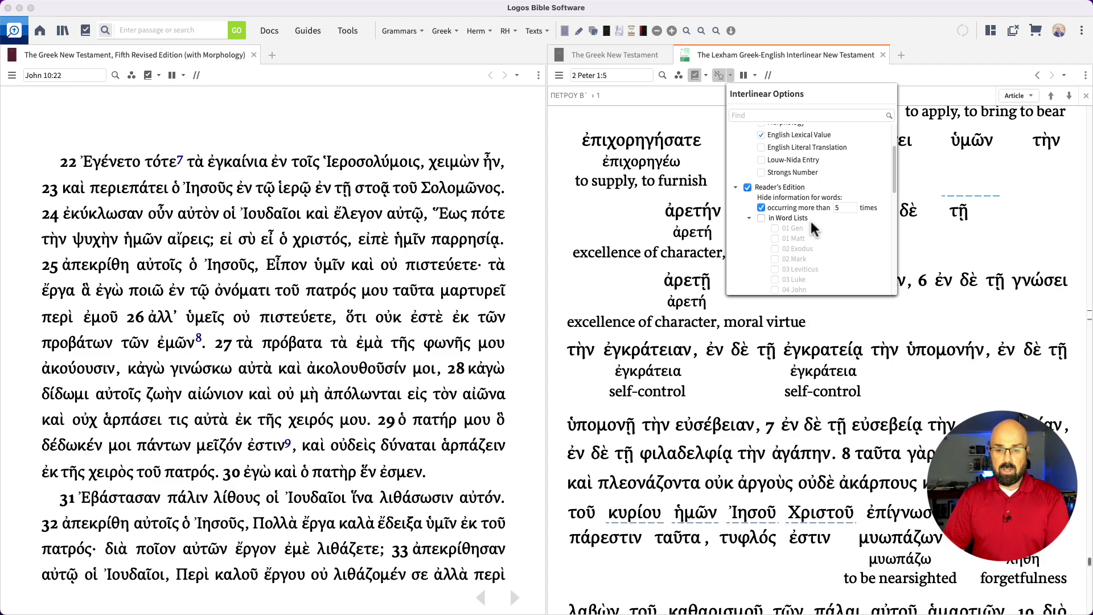
scroll(803, 217, up, 2)
click(761, 267)
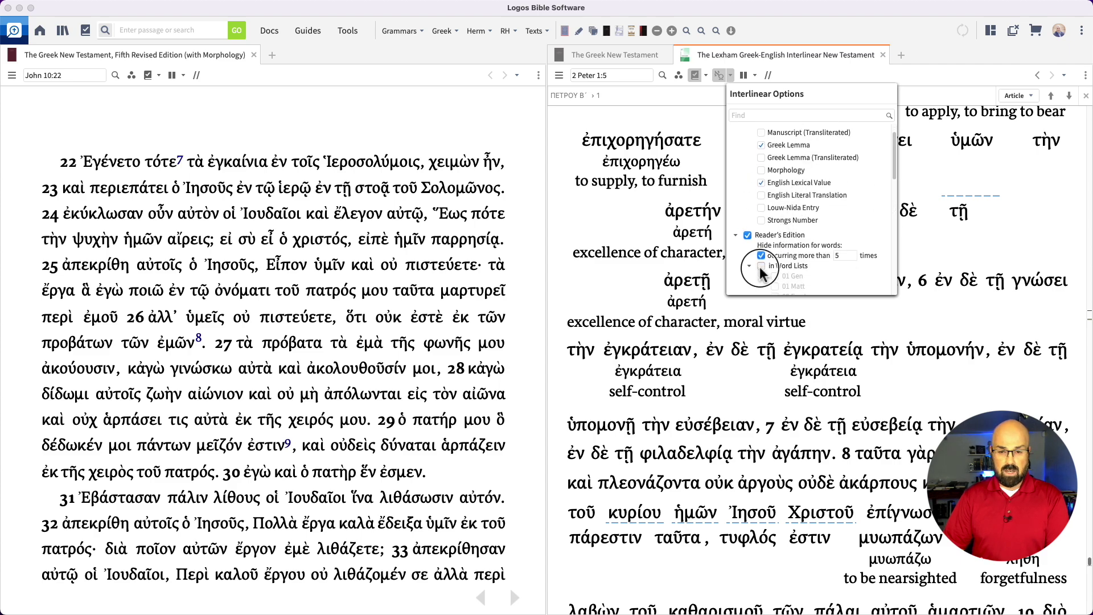
scroll(812, 248, down, 10)
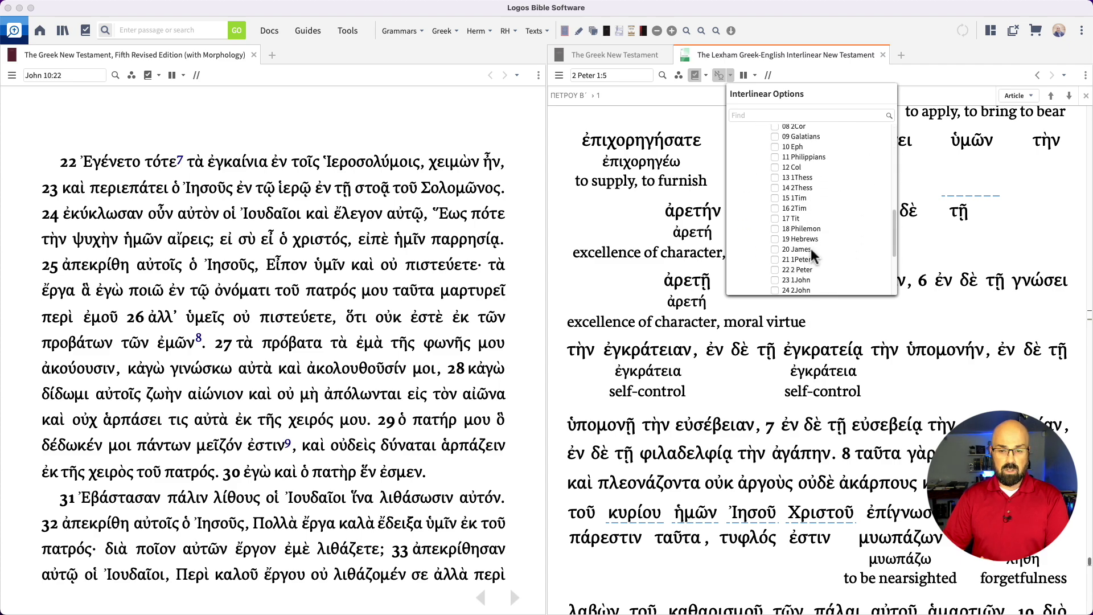
scroll(811, 247, down, 1)
click(775, 248)
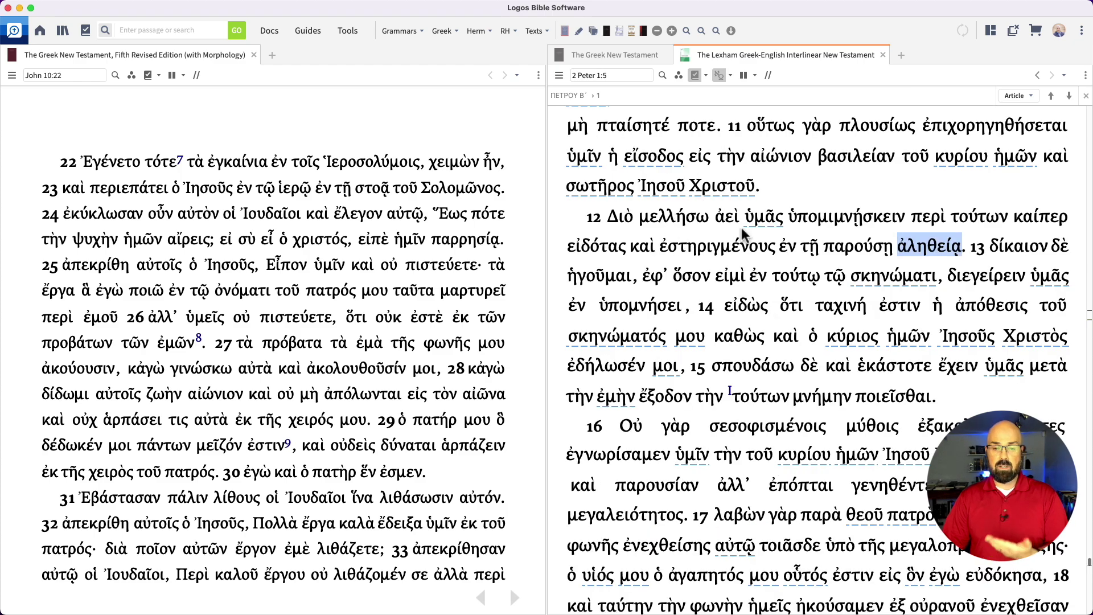
- Go to John 10 in the Lexham interlinear
mouse_move(755, 228)
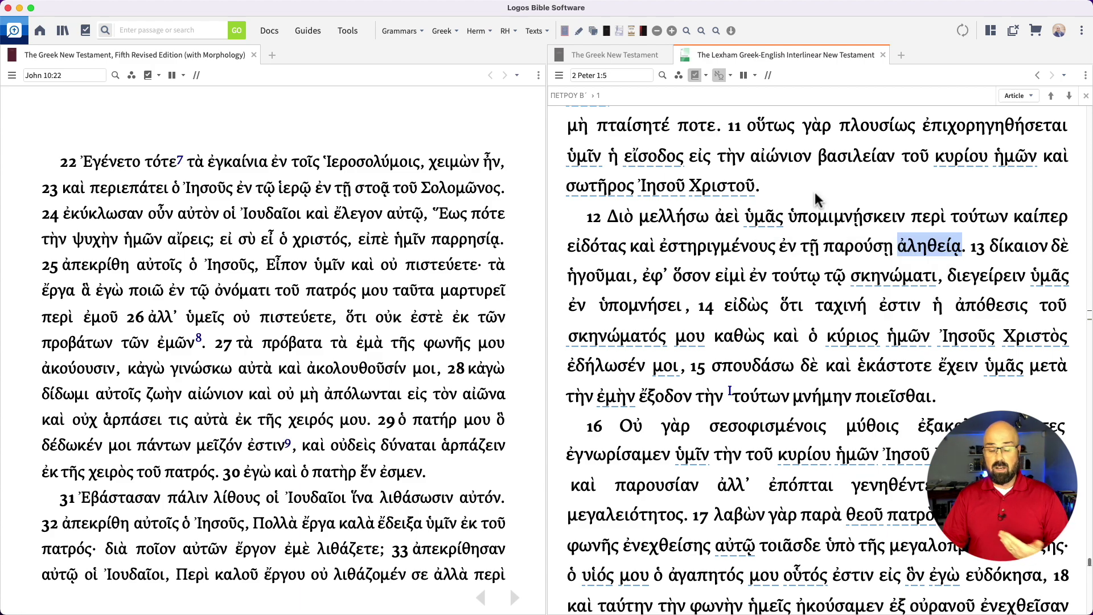
scroll(819, 199, up, 1)
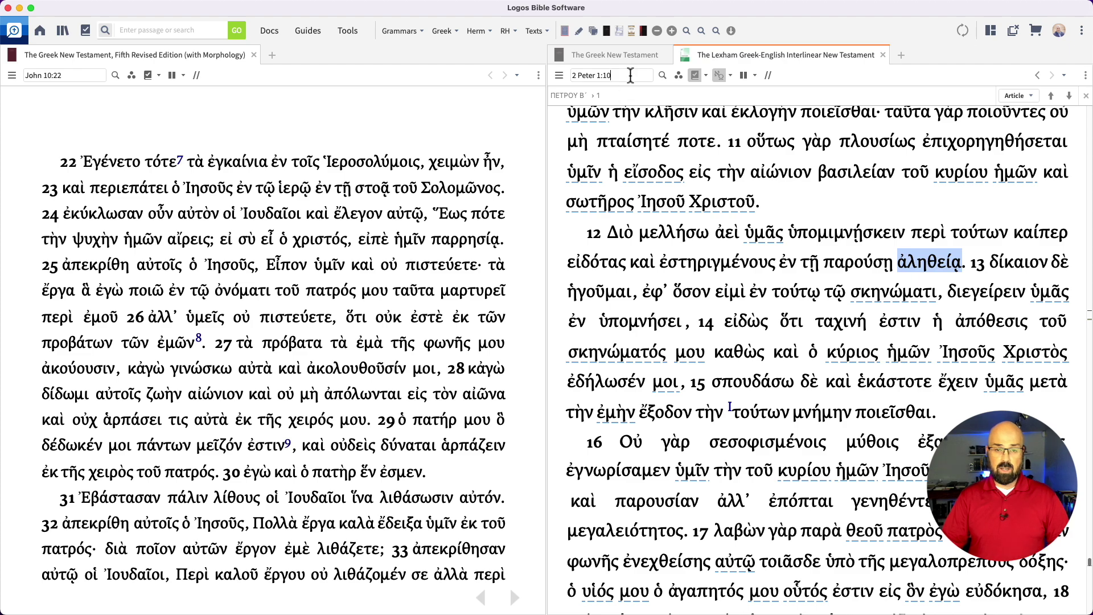
click(630, 75)
text(1)
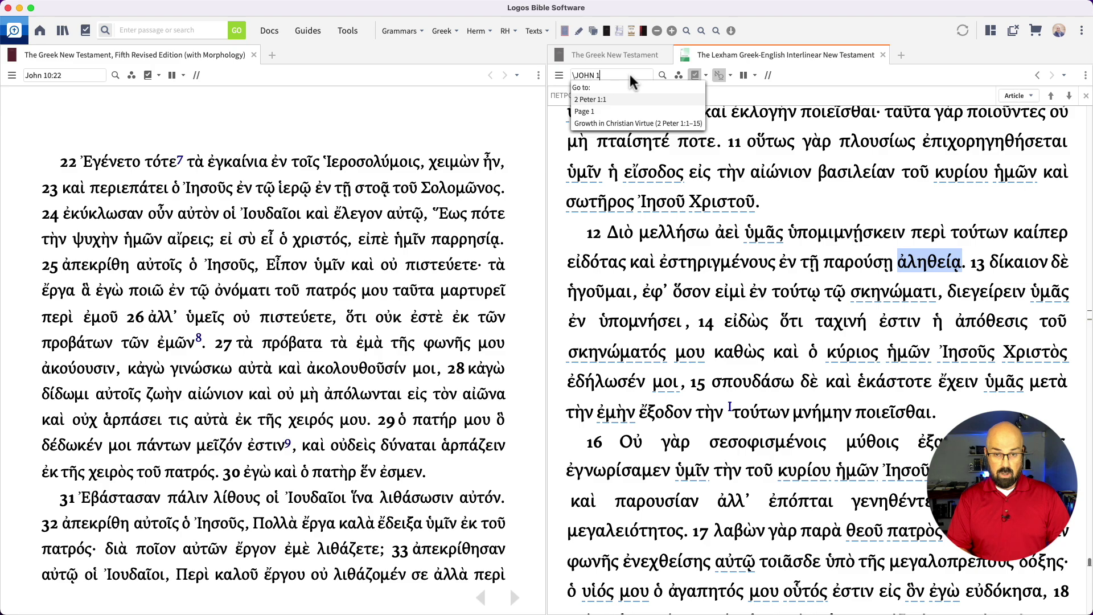
text(0)
key(Return)
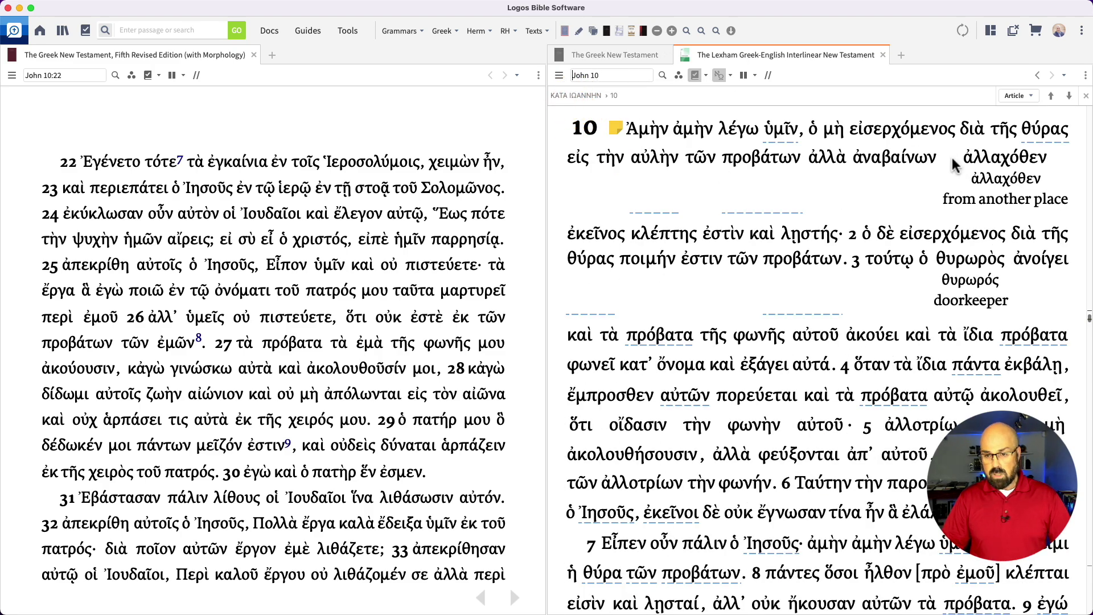
- Select ἀλλαχόθεν in John 10:1 and θυρωρός in John 10:3 to examine the words that keep their glosses
double_click(977, 170)
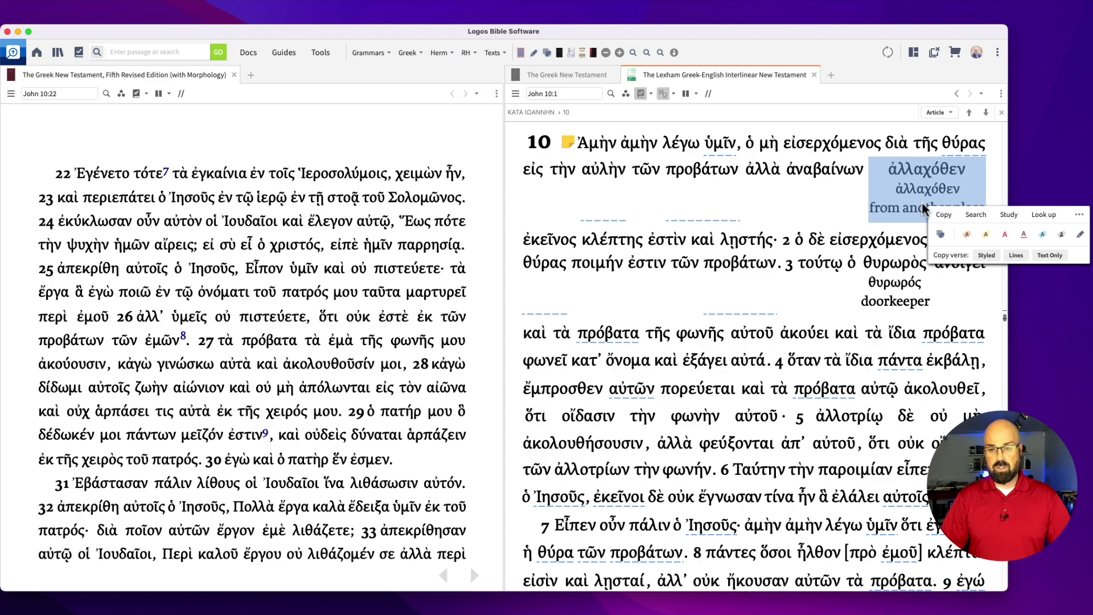
click(919, 200)
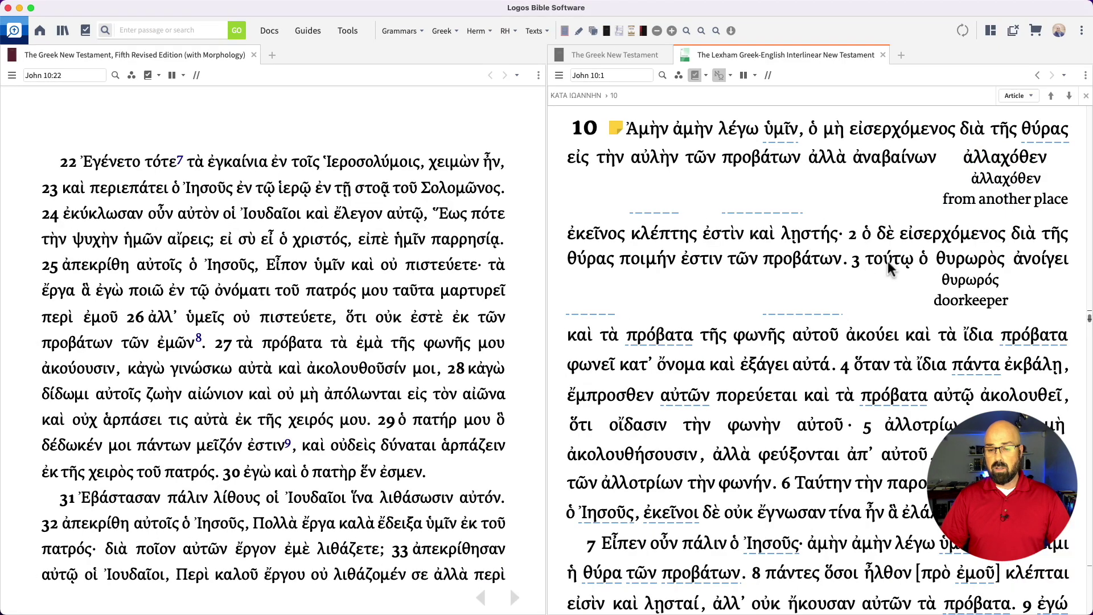
double_click(934, 267)
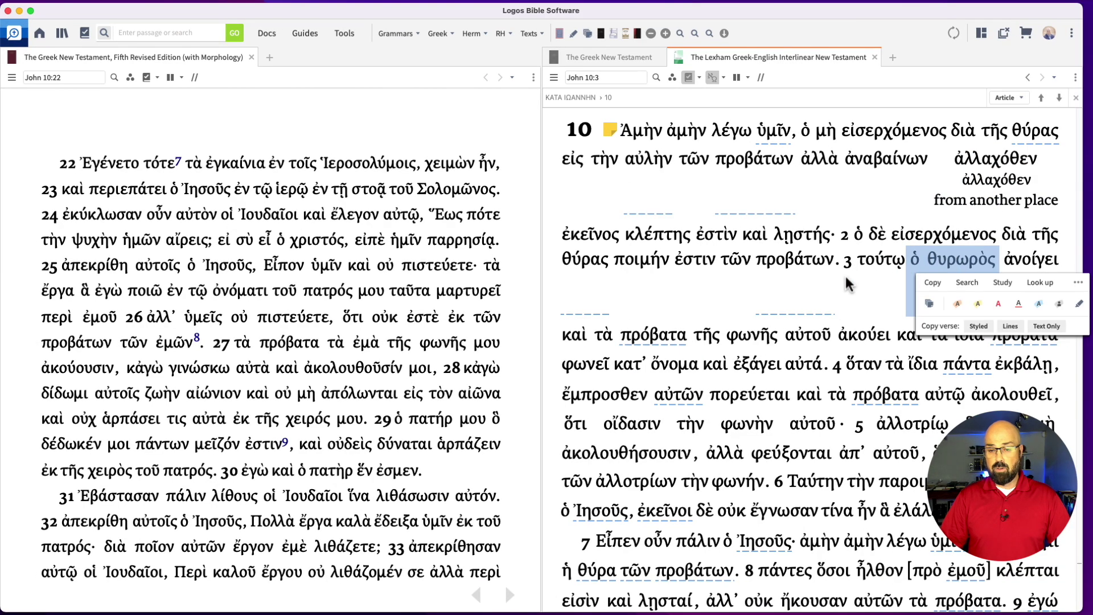
- Search all Bible text in the New American Standard Bible: 1995 Update for redemption
click(857, 282)
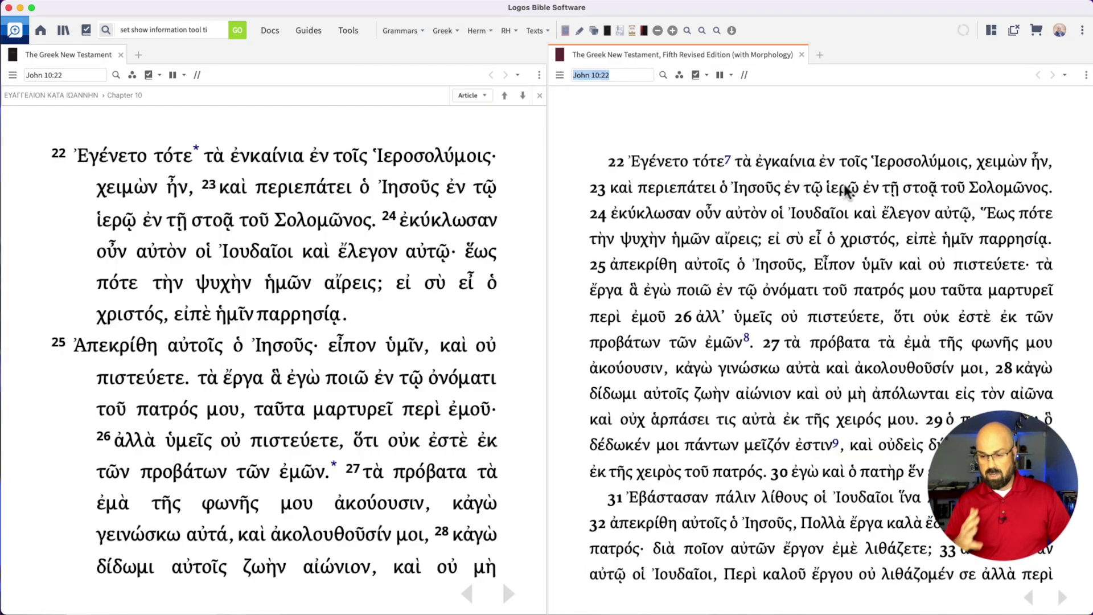
click(687, 30)
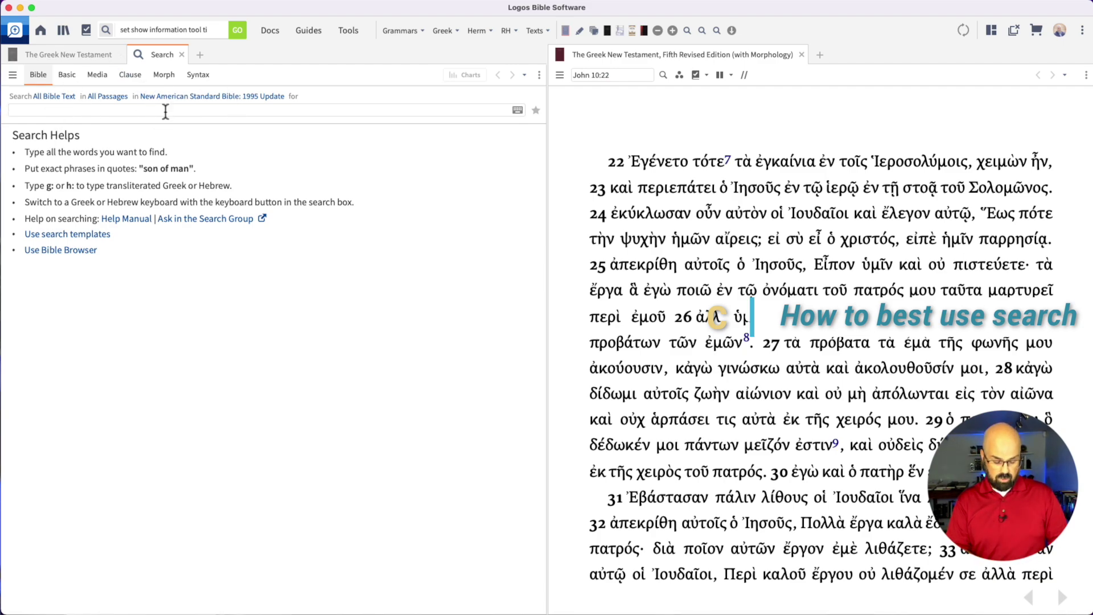
click(165, 111)
text(Redemption)
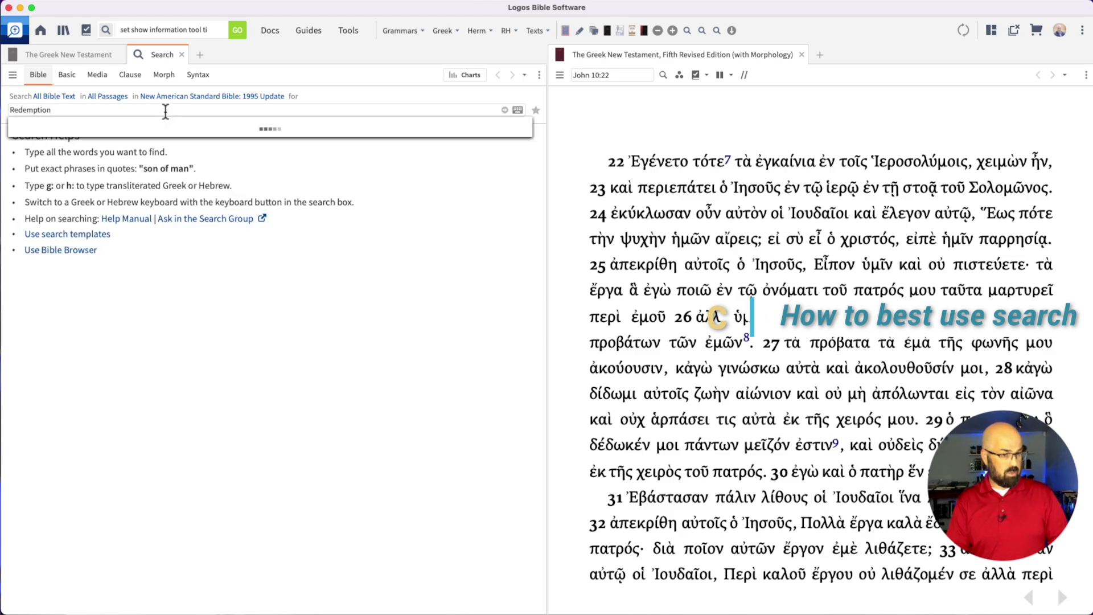
key(Return)
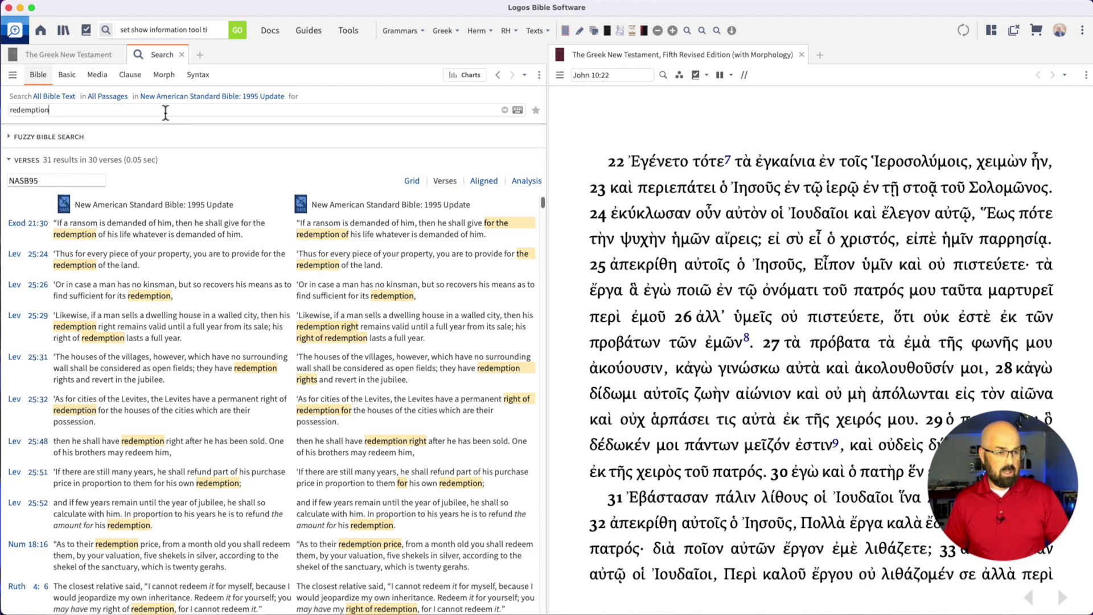
- Search the same Bible for the exact phrase "son of Man" and look over the Fuzzy Bible Search results
triple_click(165, 113)
text("son)
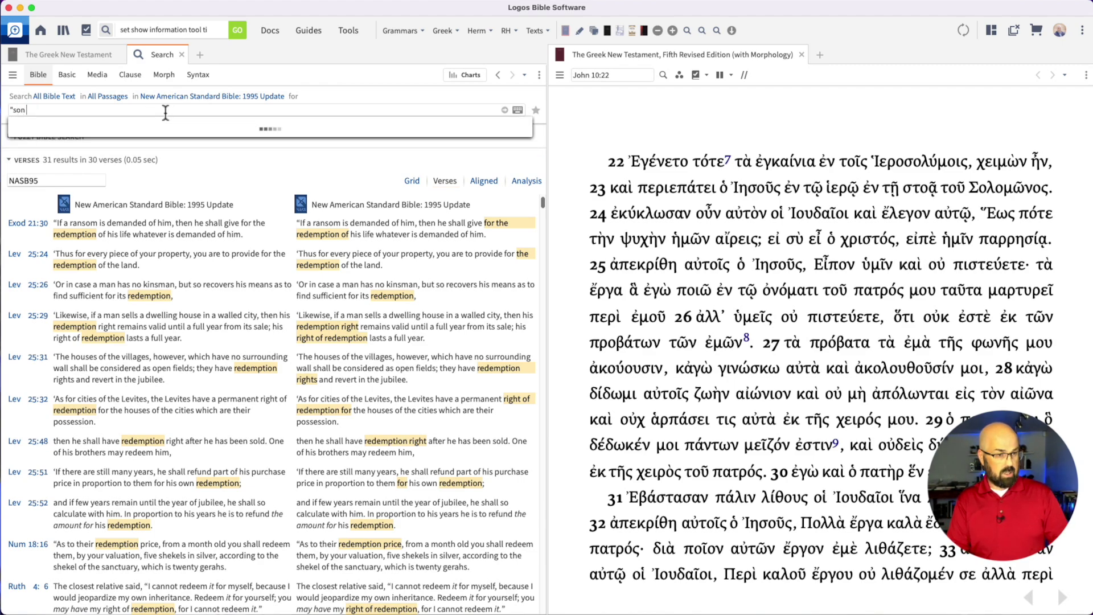
text( of Man")
key(Return)
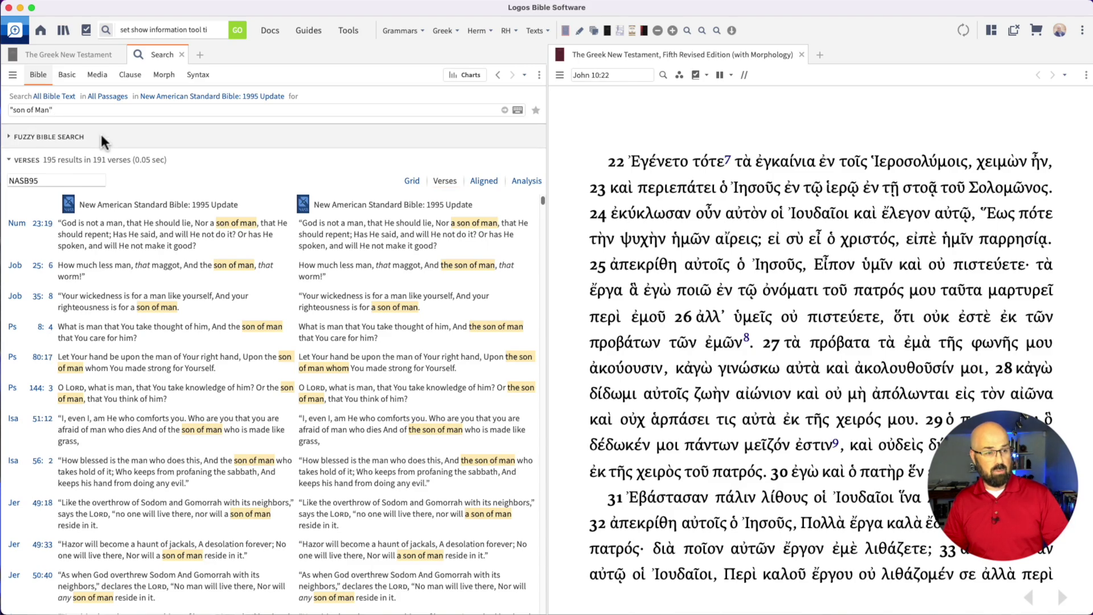
click(11, 137)
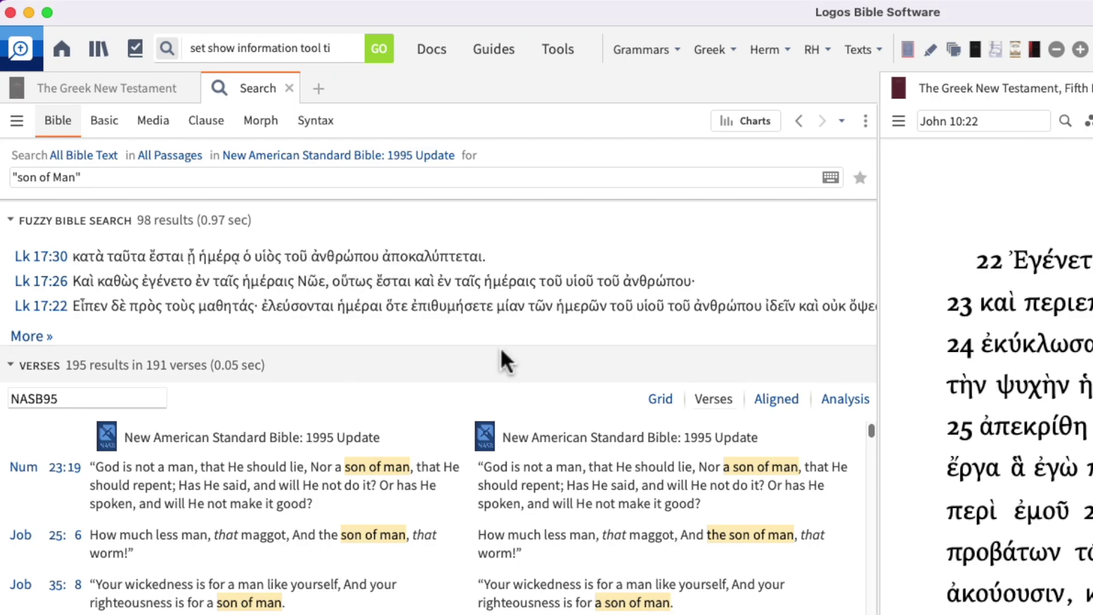
click(11, 221)
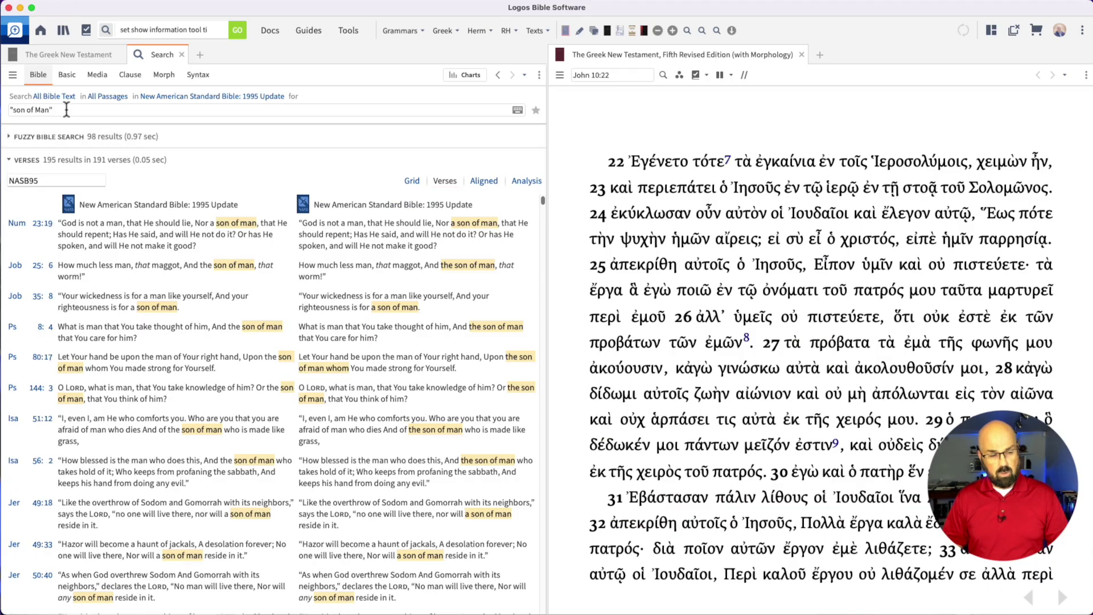
- Save the "son of Man" search as a shortcut, reopen the search from it, and close the search
click(182, 55)
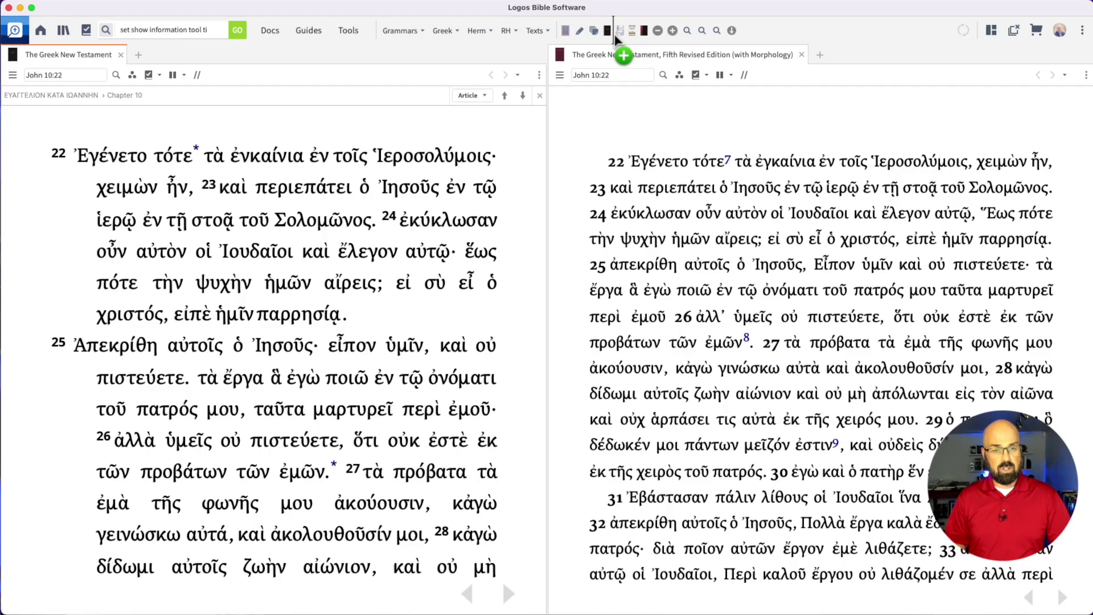
click(589, 157)
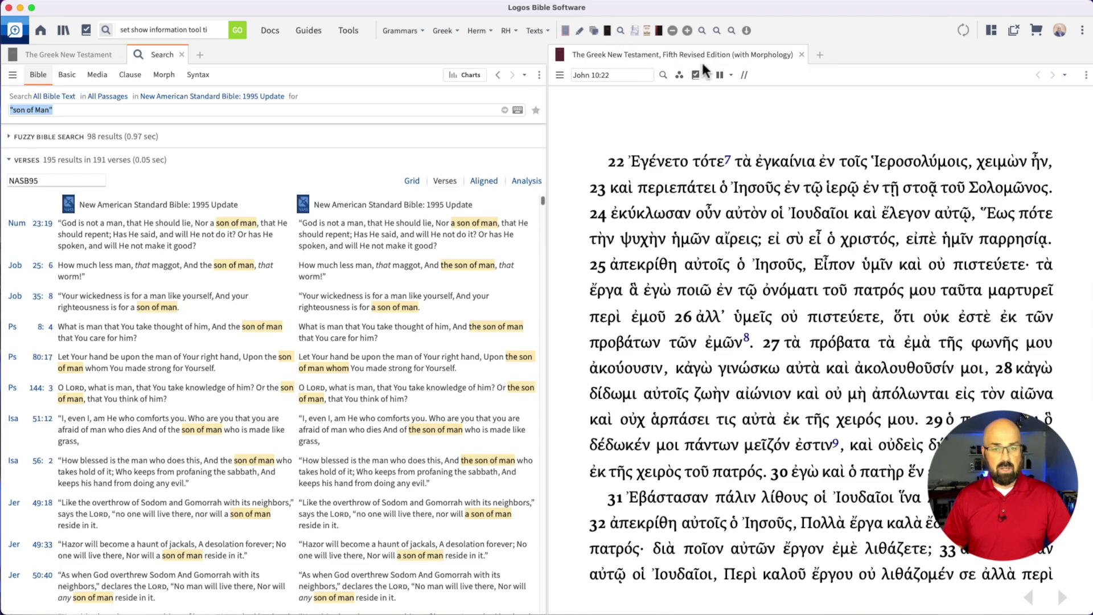
click(181, 55)
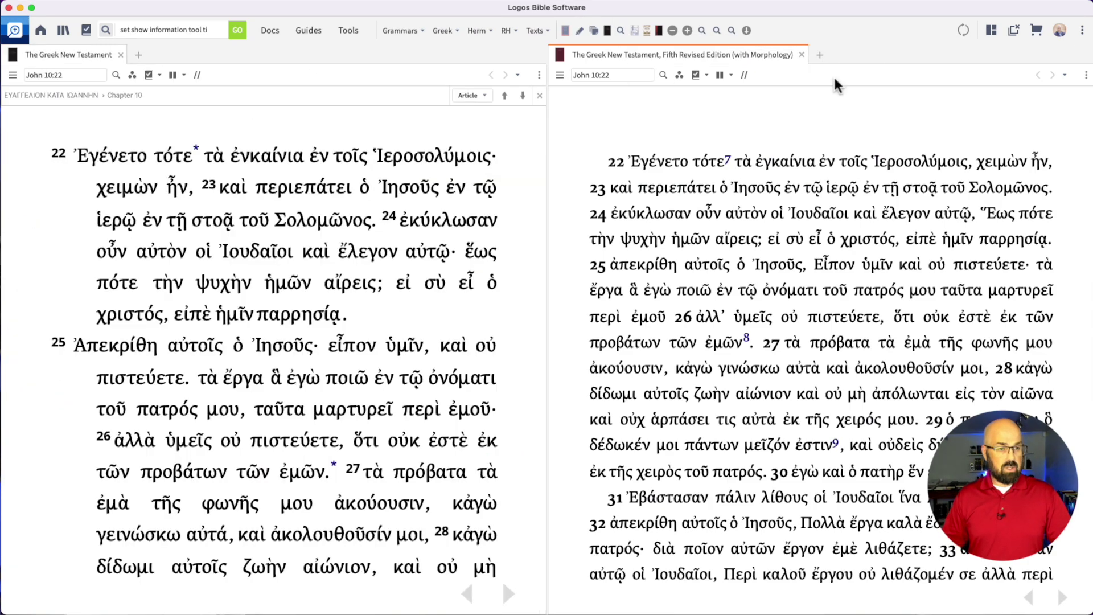
click(620, 32)
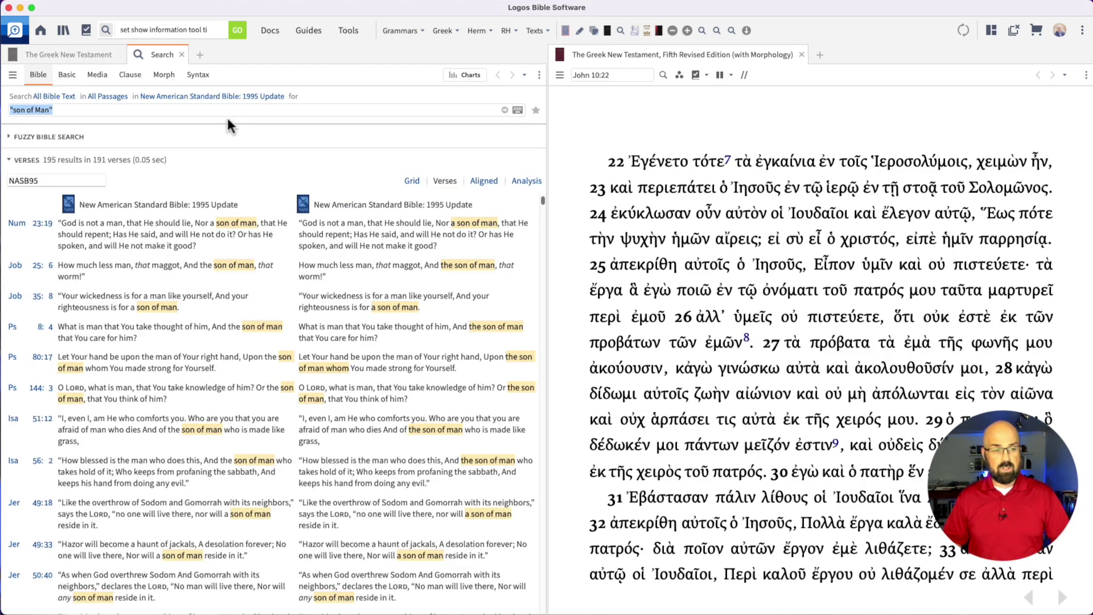
click(182, 54)
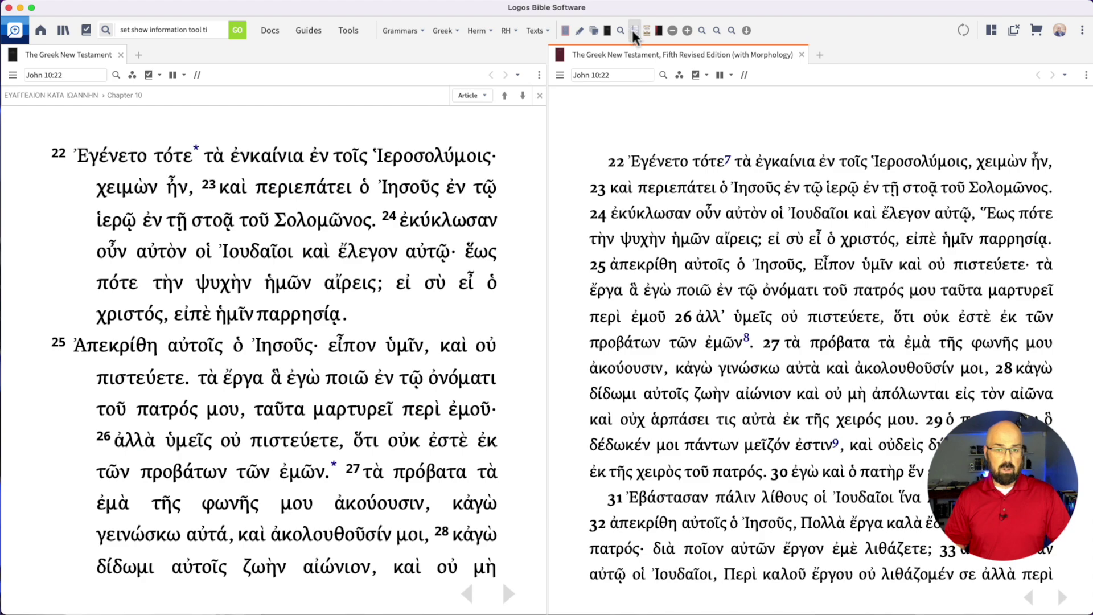
- Remove the saved "son of Man" search shortcut
right_click(620, 30)
click(631, 252)
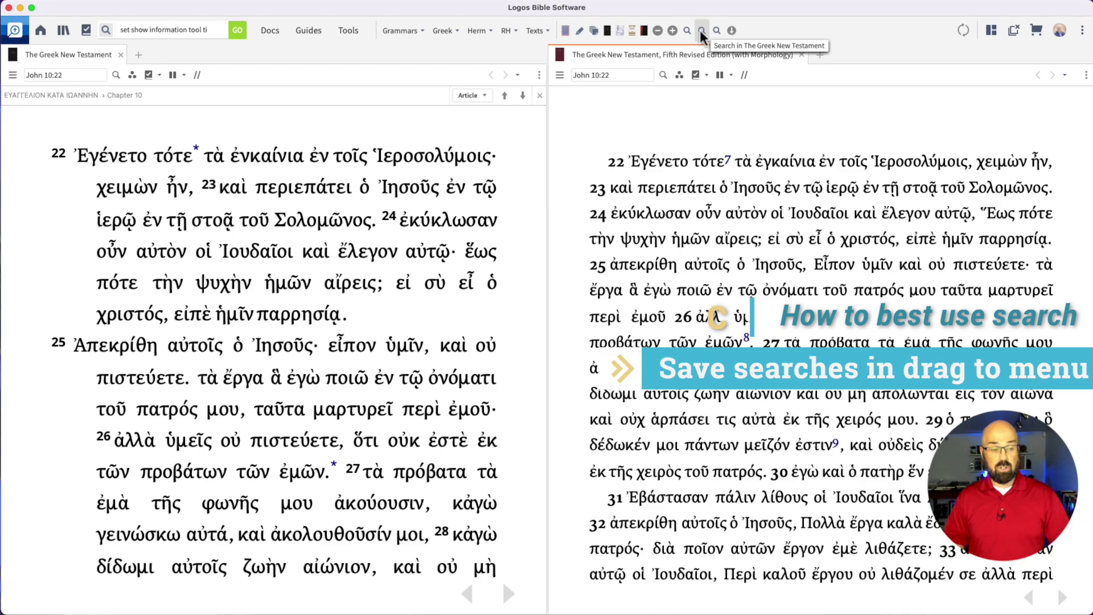
- Search all Bible text in The Greek New Testament for the words ὁ υἱος
click(701, 31)
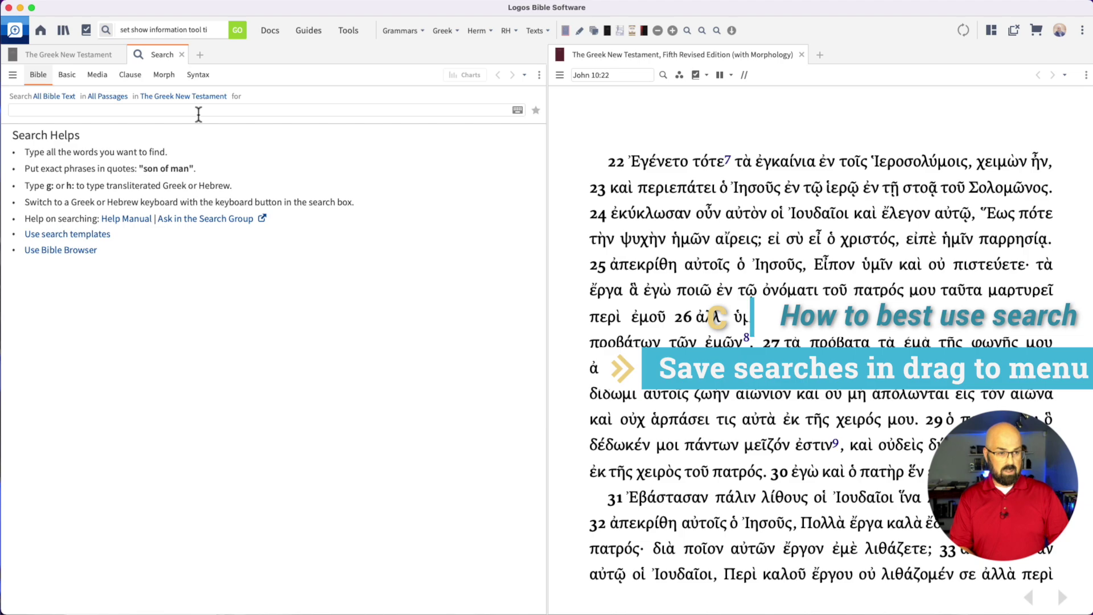
text(ὁ Θ)
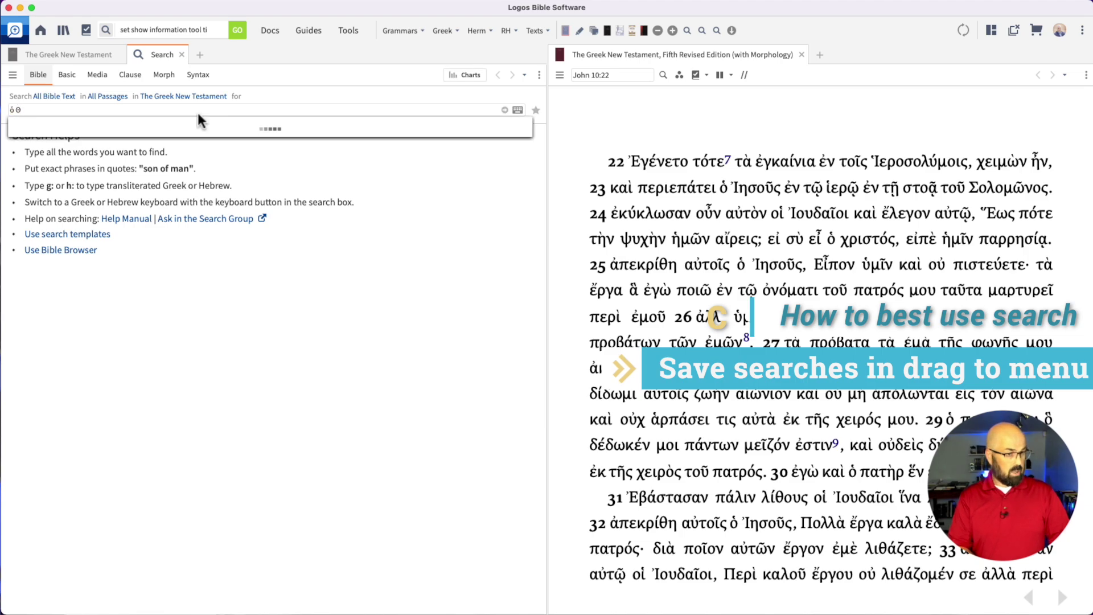
key(BackSpace)
text(᾿)
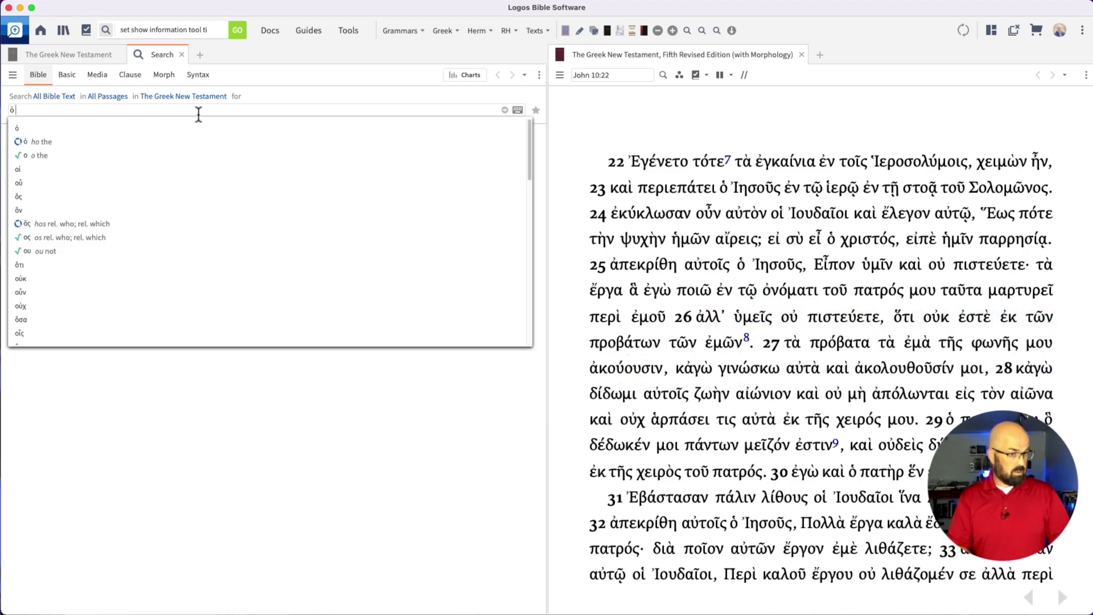
text(υἱ)
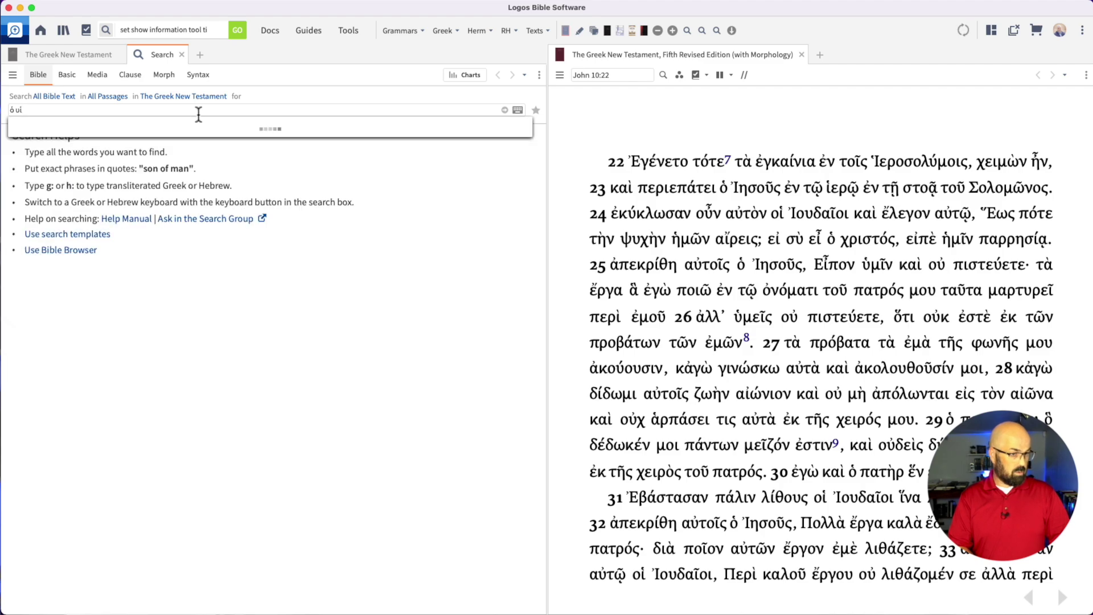
text(ος)
key(Return)
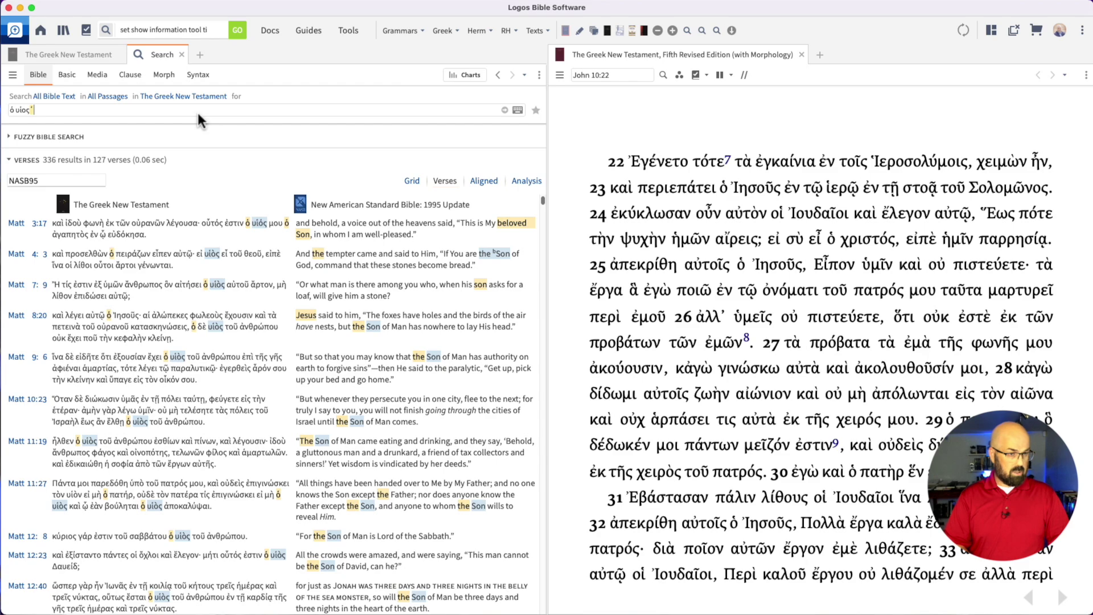
- Rerun the Greek New Testament search for the exact phrase "ὁ υἱος" and close the search
key(BackSpace)
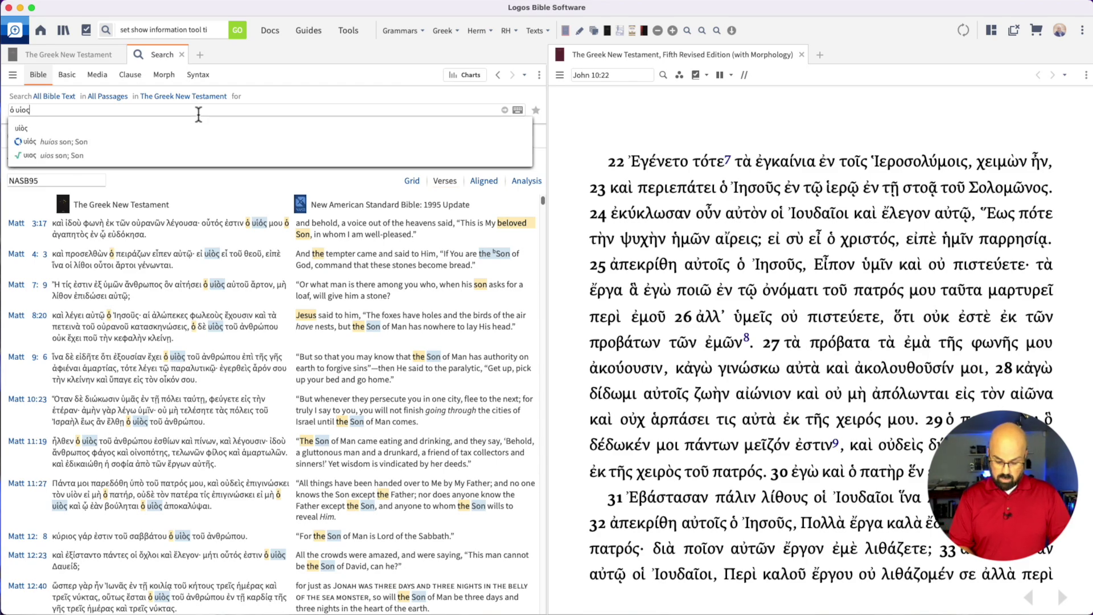
key(Escape)
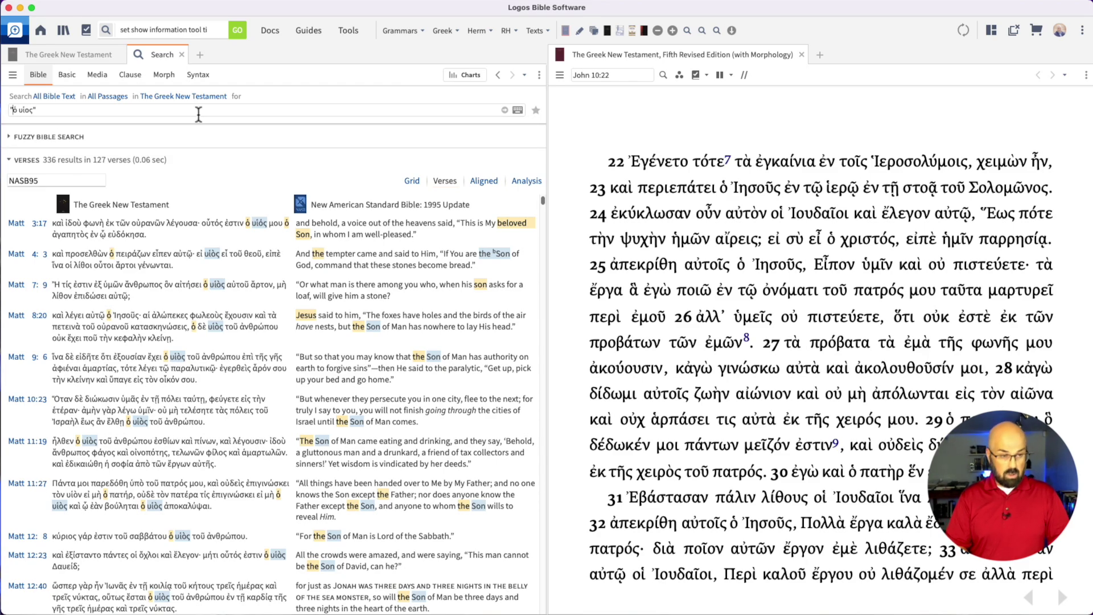
key(Return)
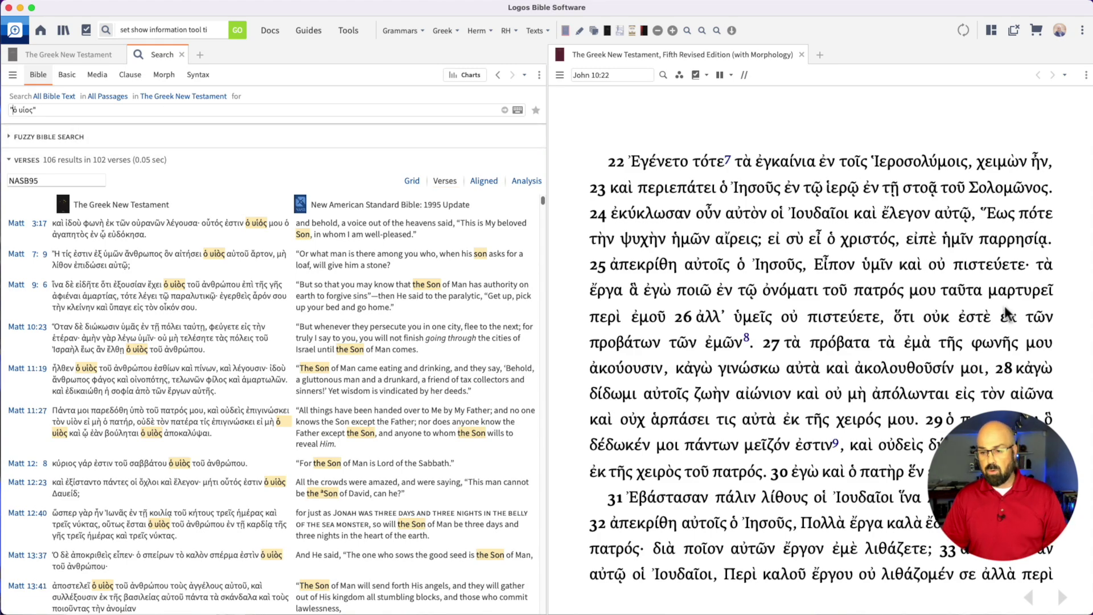
click(181, 55)
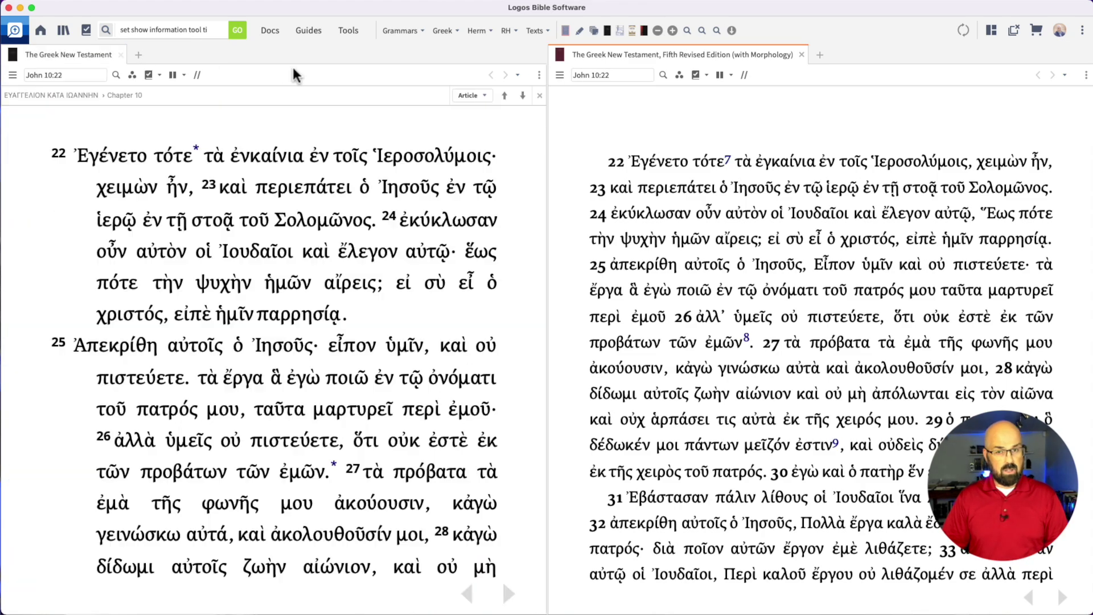
- Run a Basic search of all text in all open resources for Schliermacher
click(717, 31)
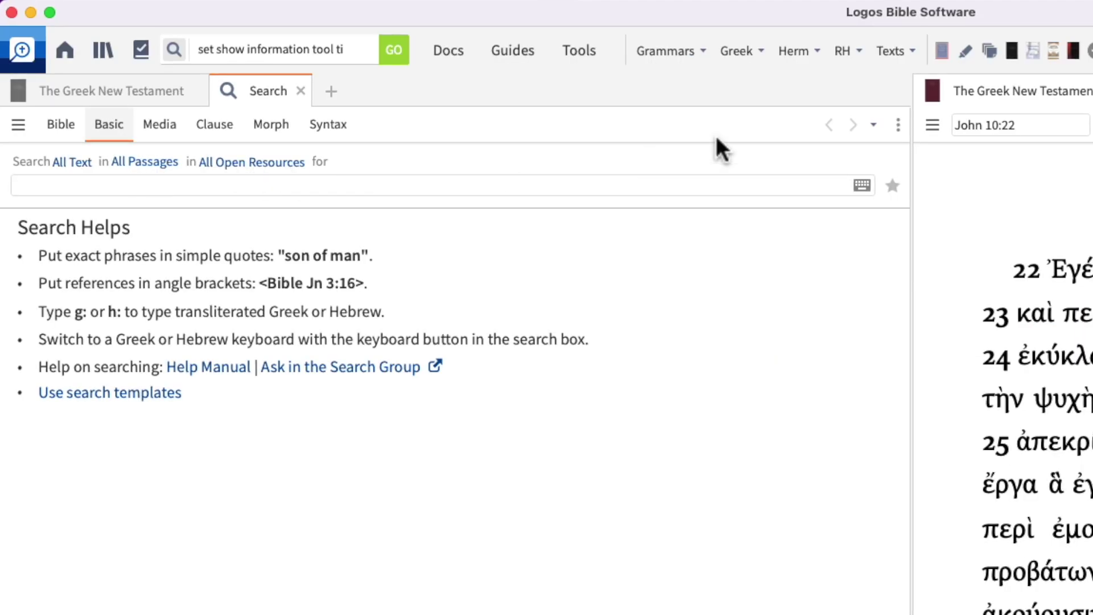
click(223, 162)
click(441, 165)
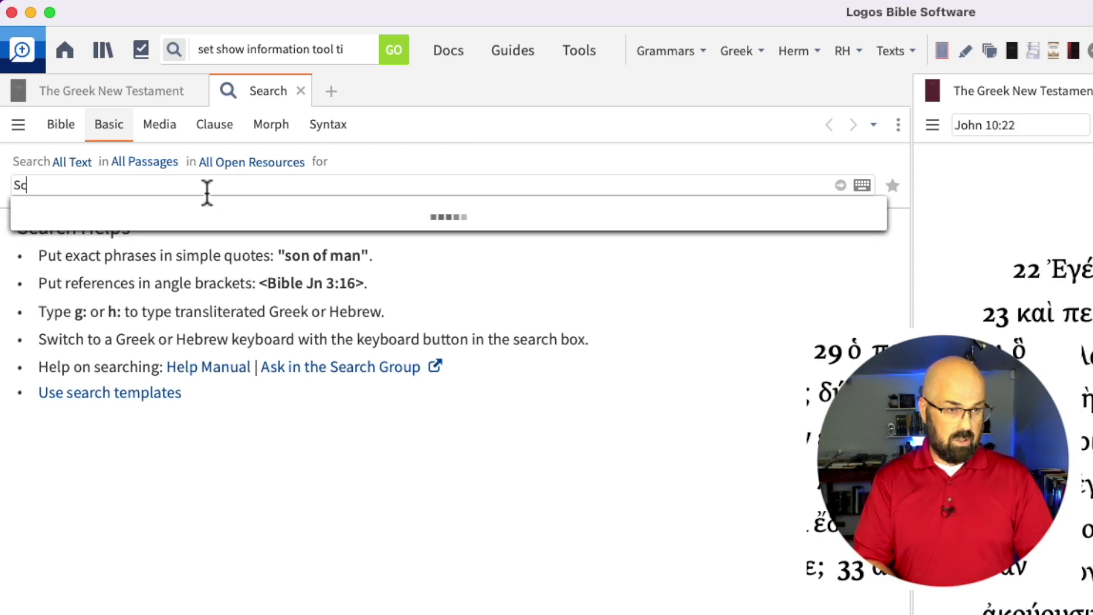
text(hliermache)
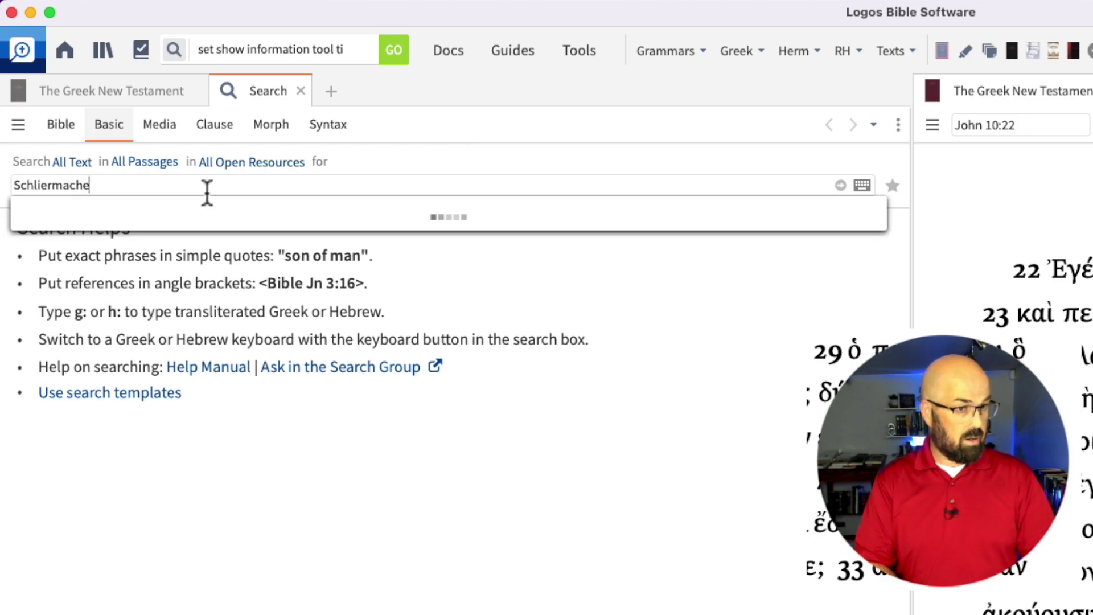
text(r)
- Widen the search scope to Everything and switch to the suggested spelling Schleiermacher
click(230, 164)
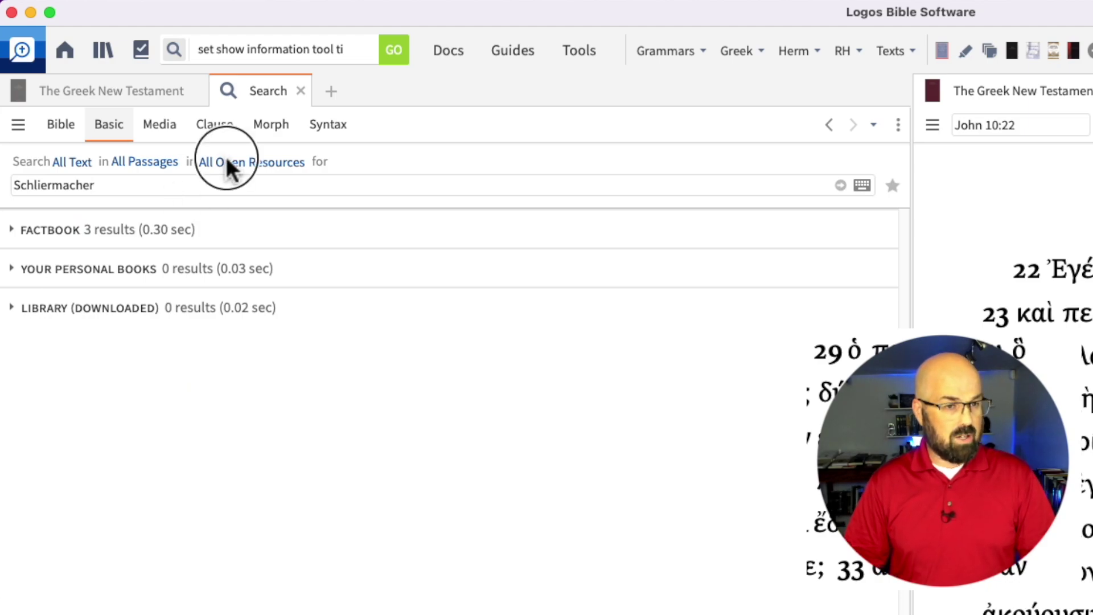
click(244, 212)
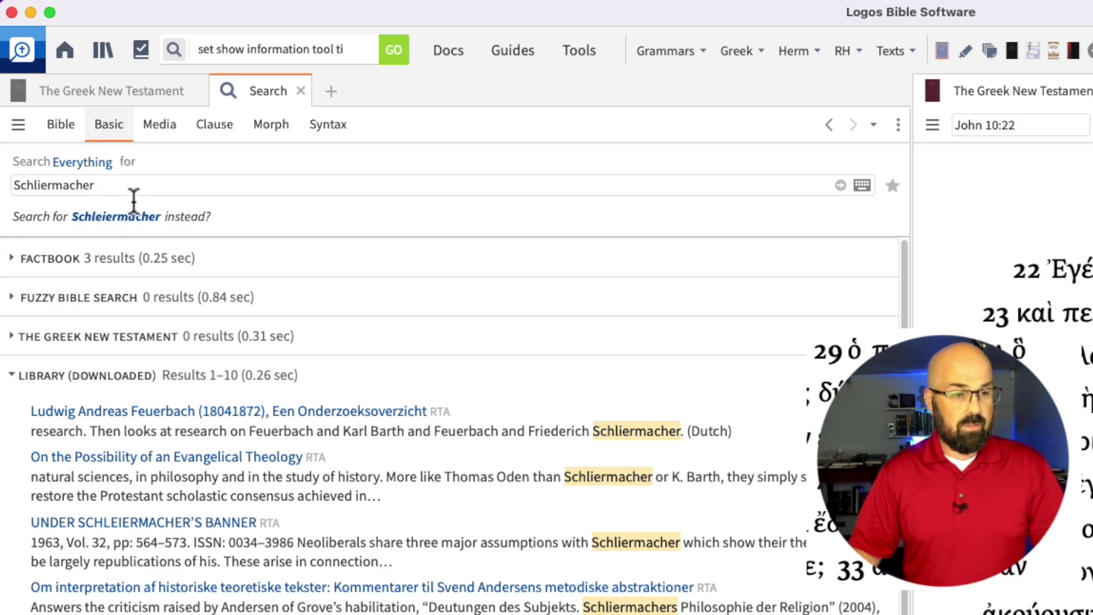
click(124, 217)
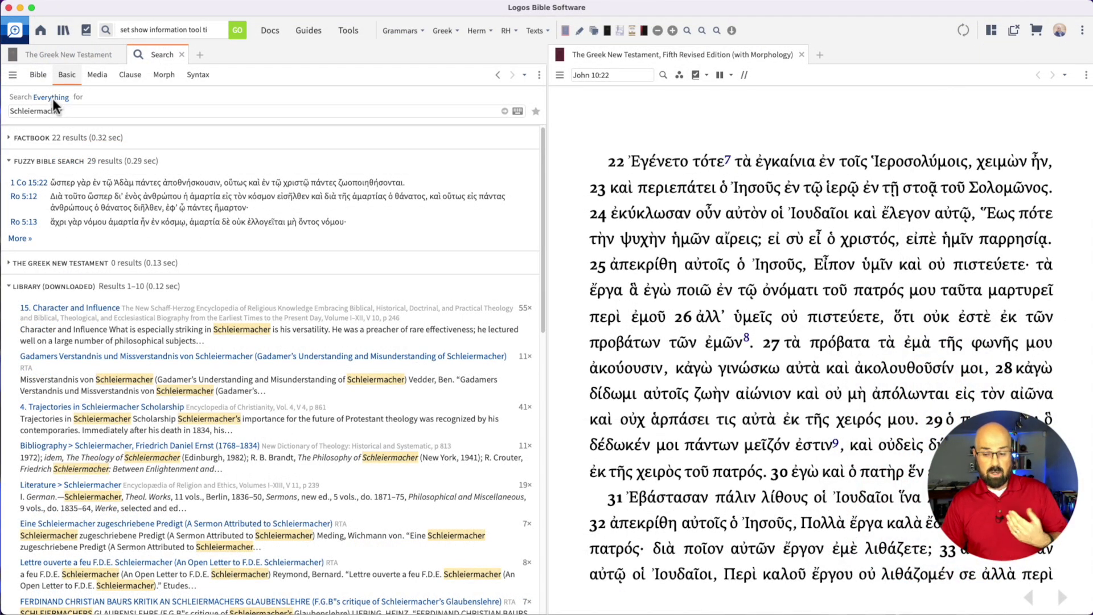
- Limit the Schleiermacher search in turn to The Greek New Testament, the Bookstore and Top Bibles
click(53, 99)
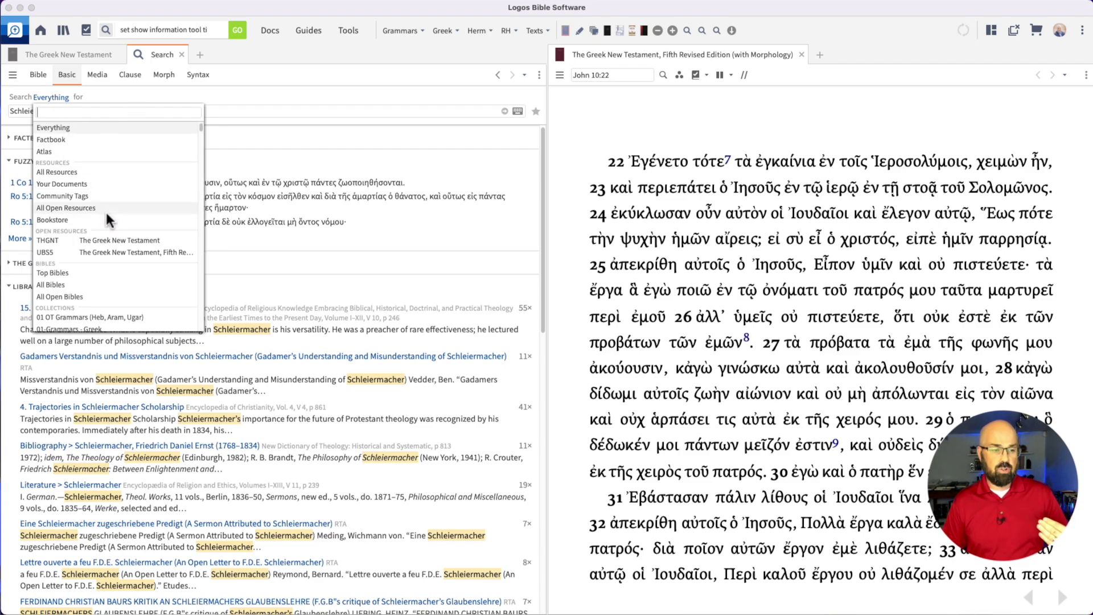
click(103, 242)
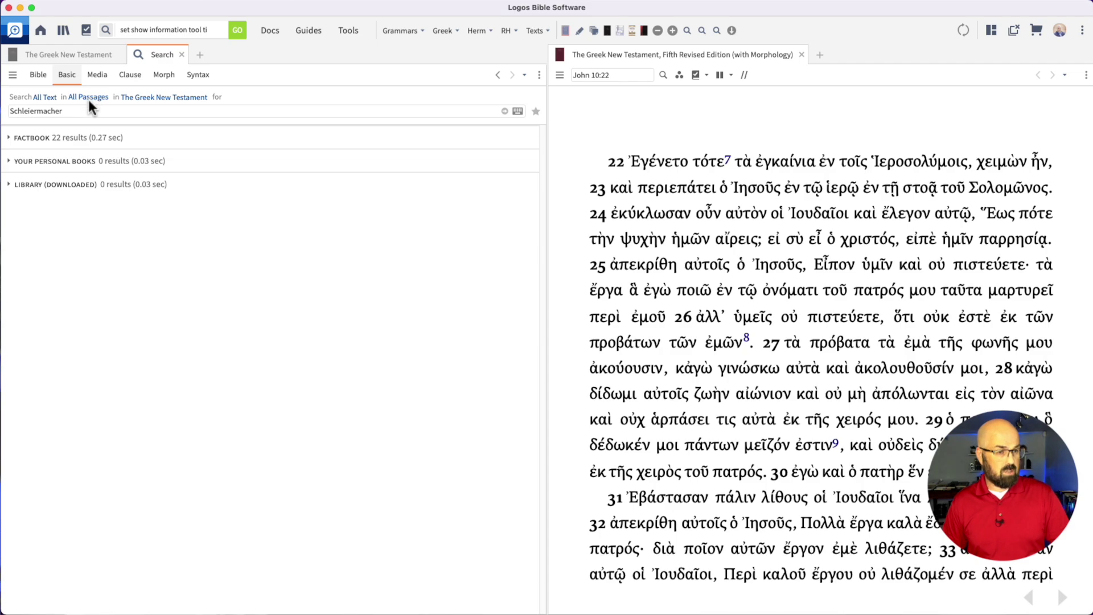
click(164, 98)
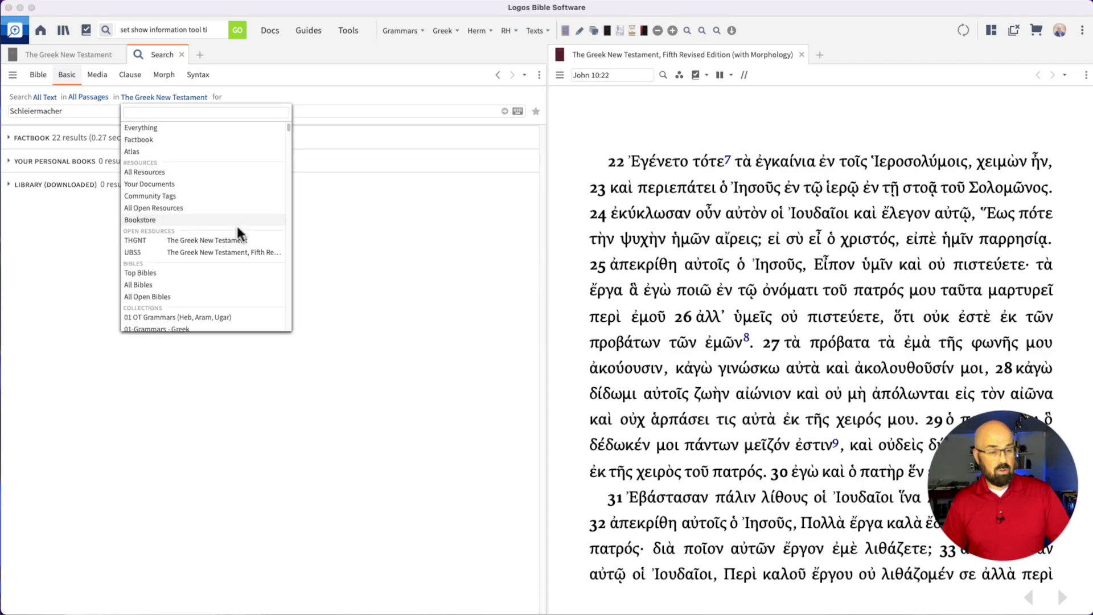
click(184, 220)
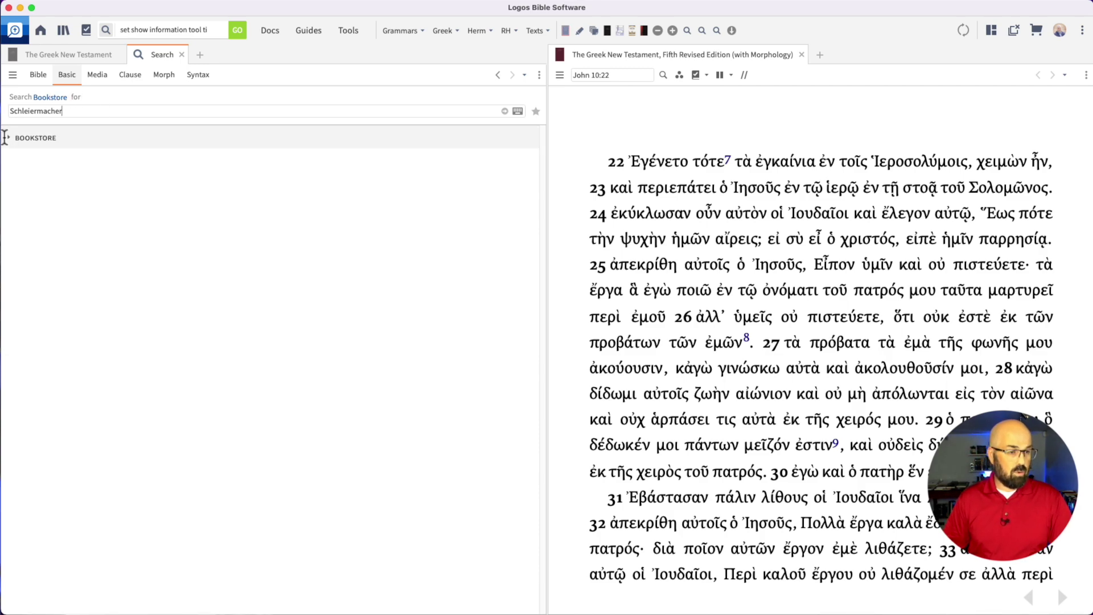
click(54, 97)
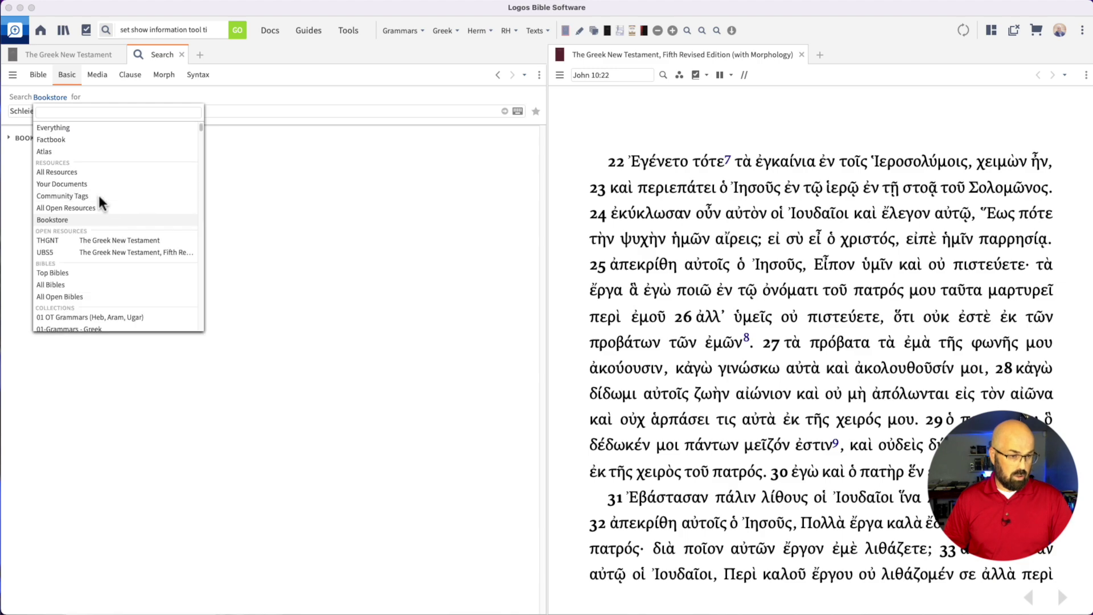
click(60, 273)
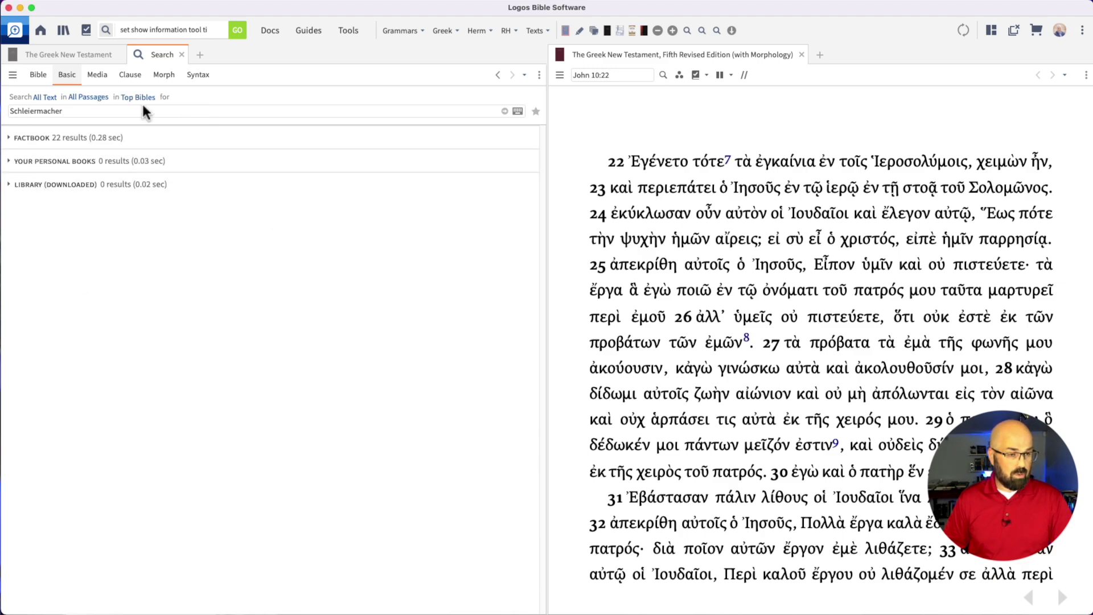
- Limit the Schleiermacher search to the collection 03 Greek Grammars and Lexicons
click(93, 98)
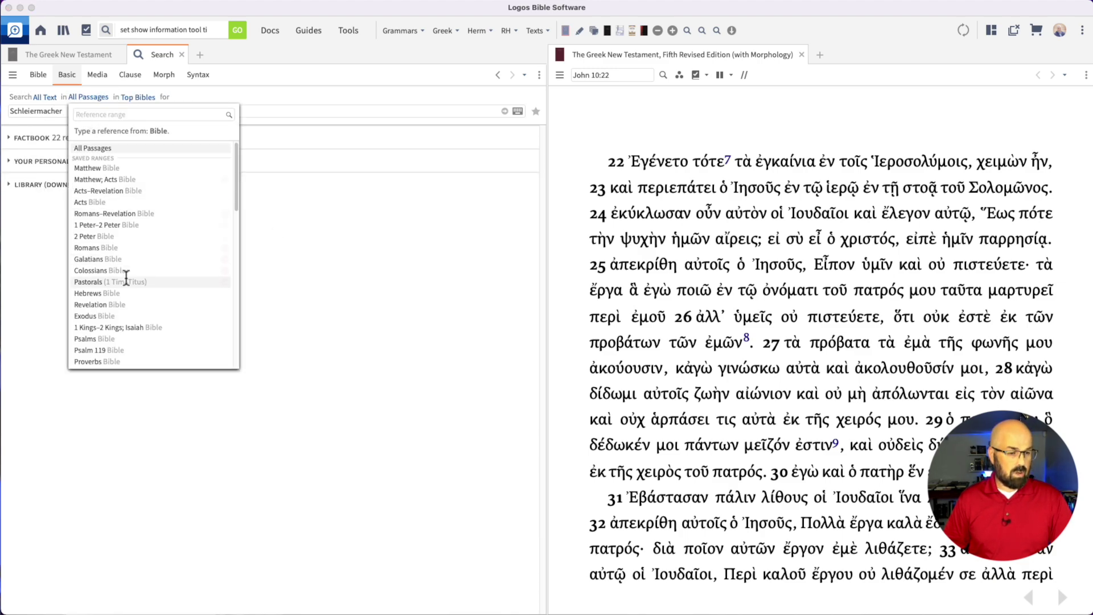
click(139, 98)
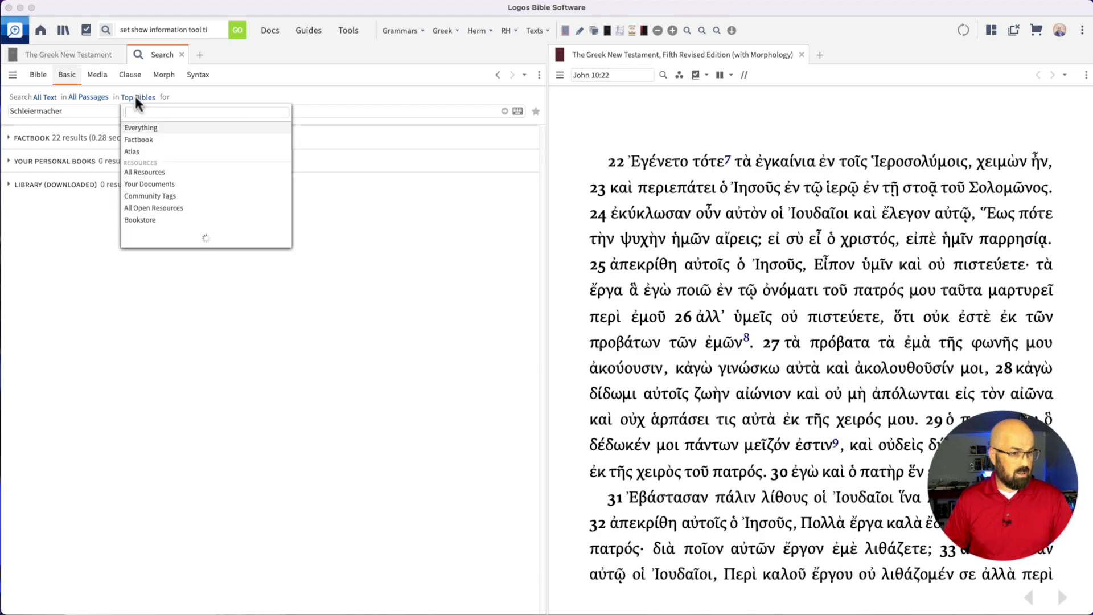
click(139, 98)
click(140, 98)
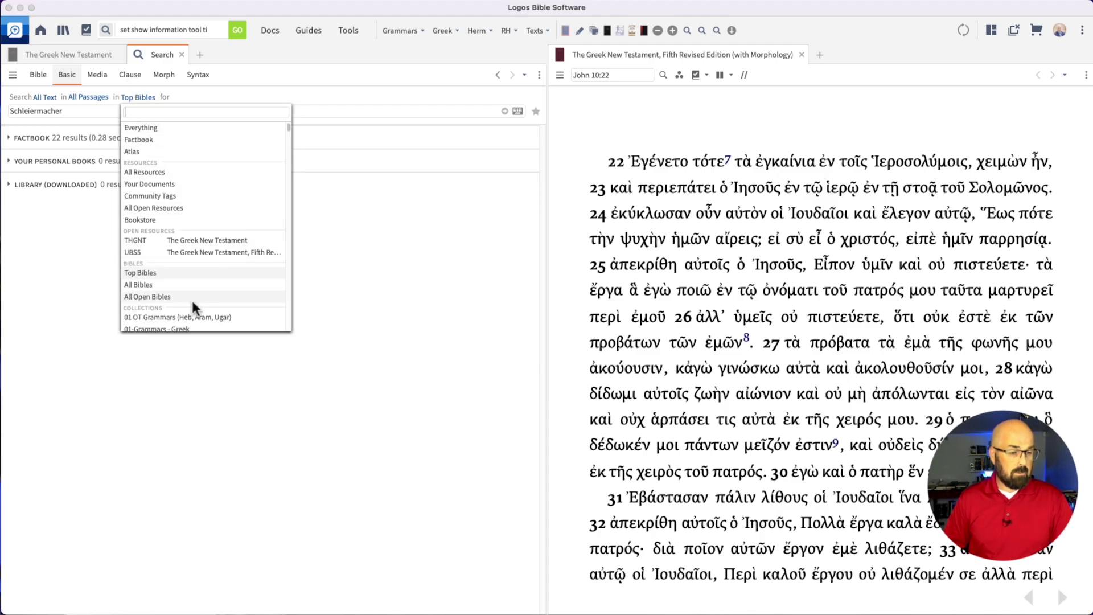
scroll(173, 296, down, 3)
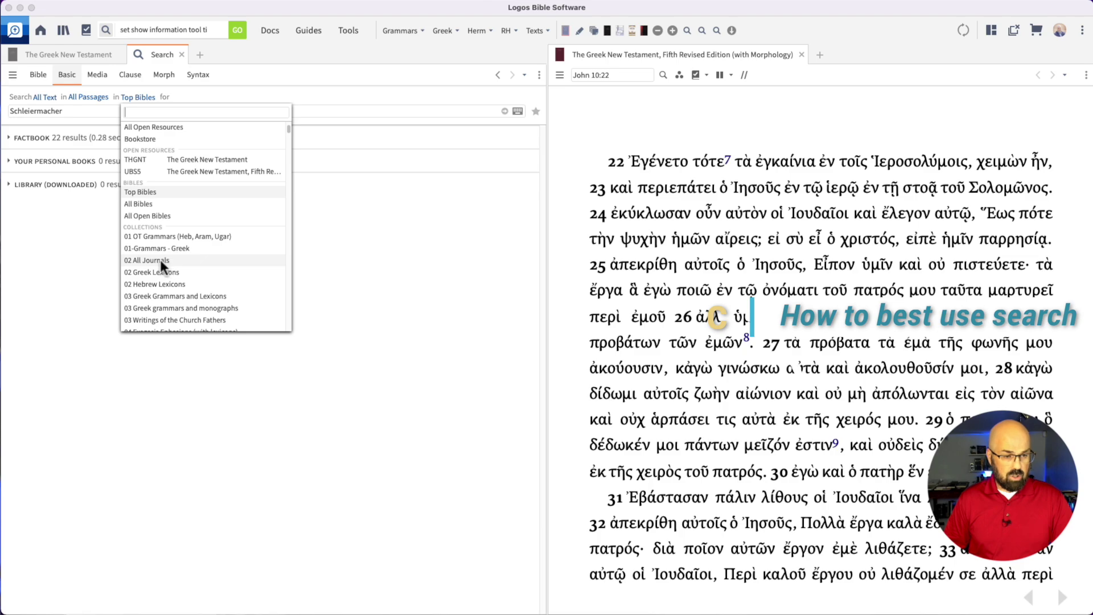
click(172, 297)
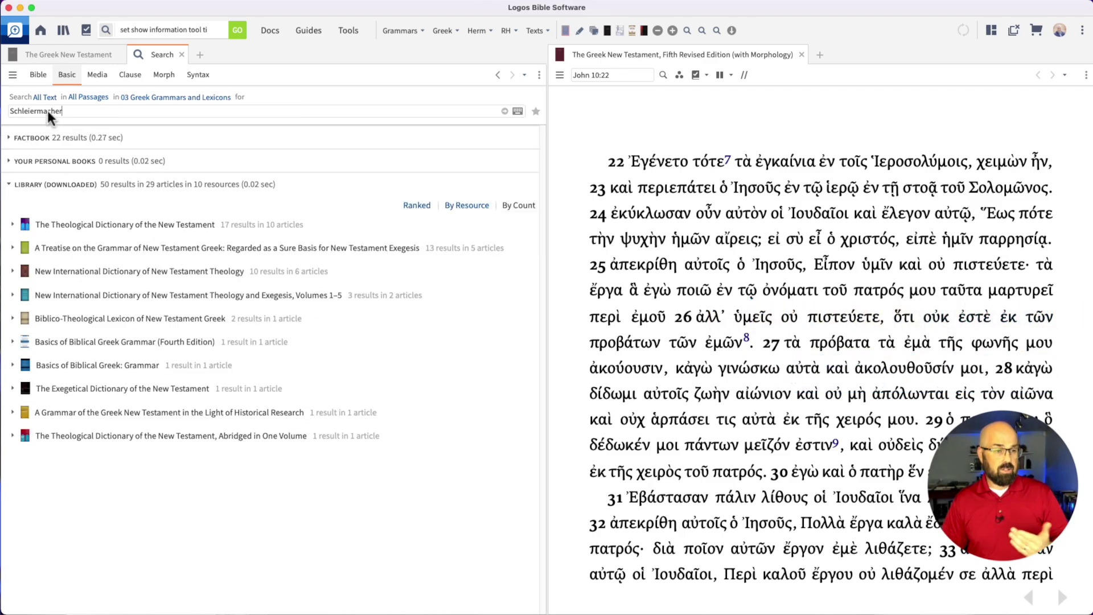
- Check the Schleiermacher hit in A Grammar of the Greek New Testament in the Light of Historical Research and collapse it again
double_click(67, 110)
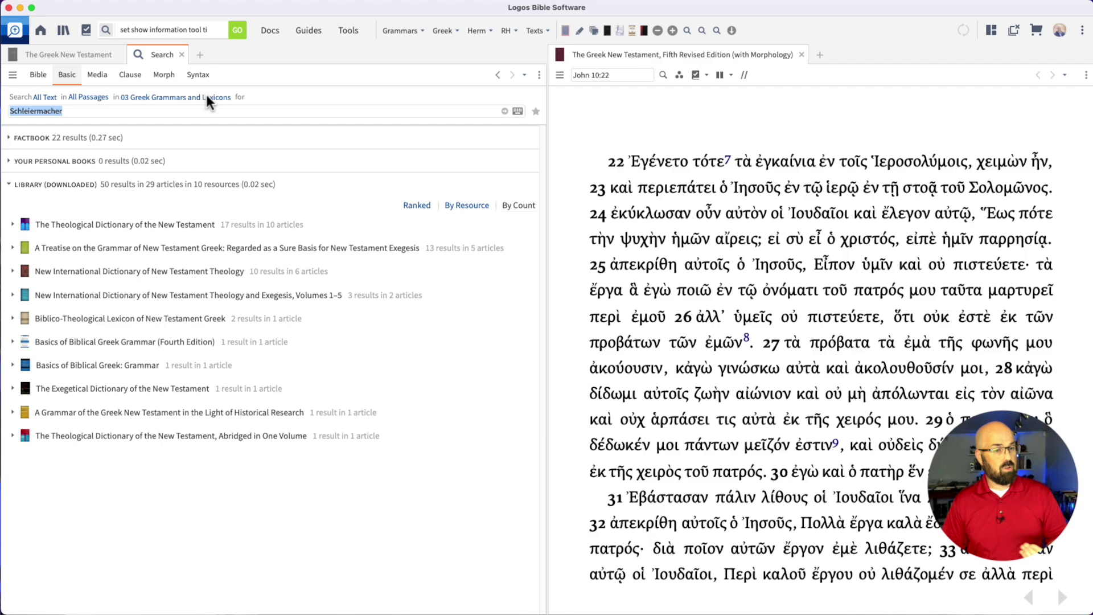
click(108, 470)
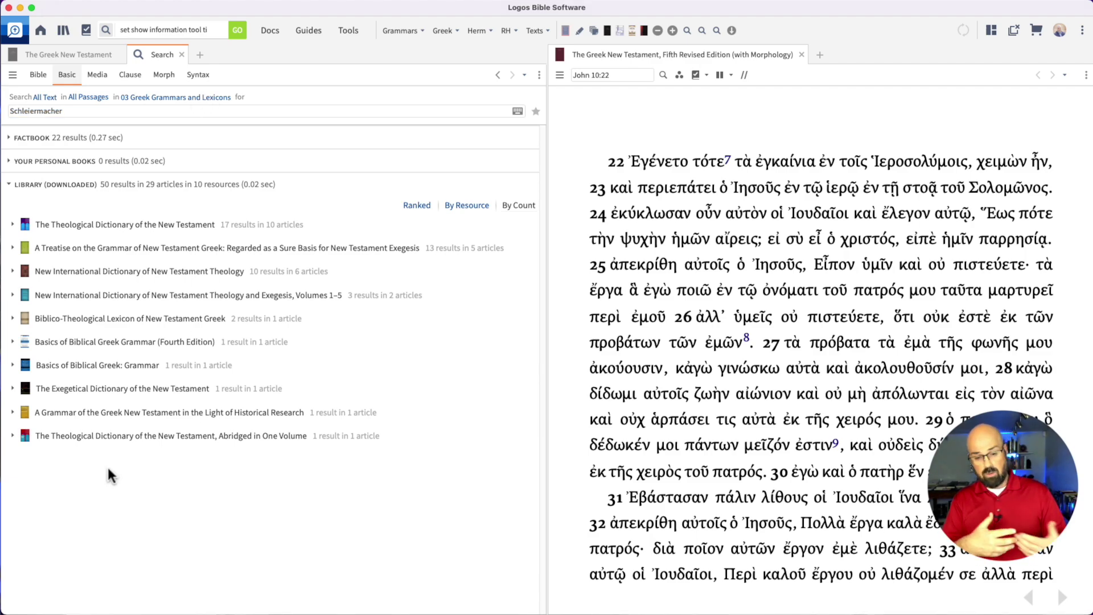
click(13, 412)
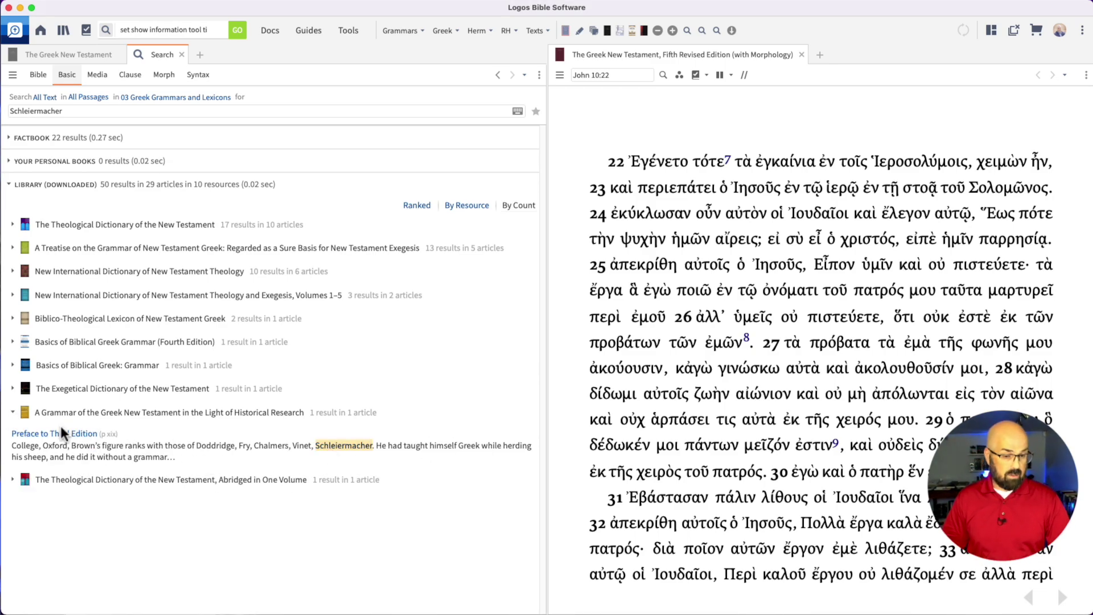
click(13, 413)
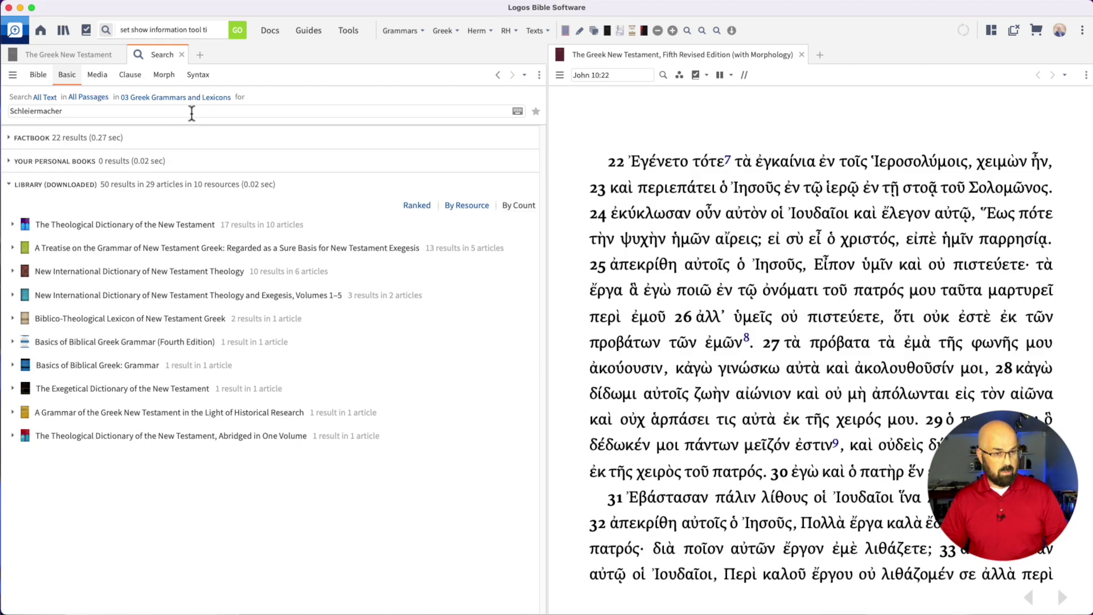
click(192, 113)
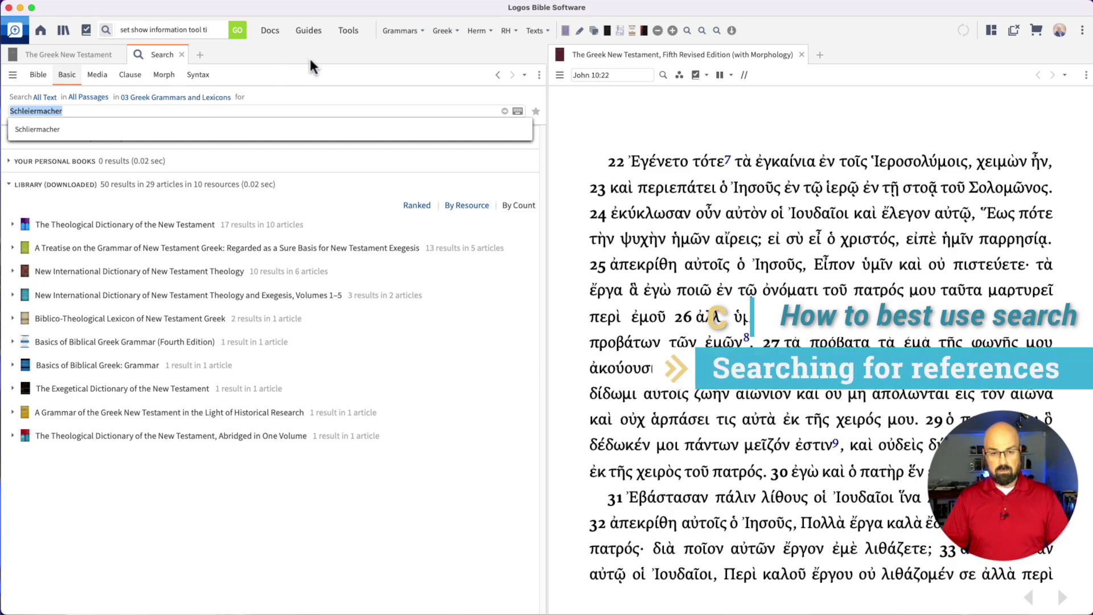
- Go to John 8:58 in The Greek New Testament, Fifth Revised Edition
click(608, 80)
text(john)
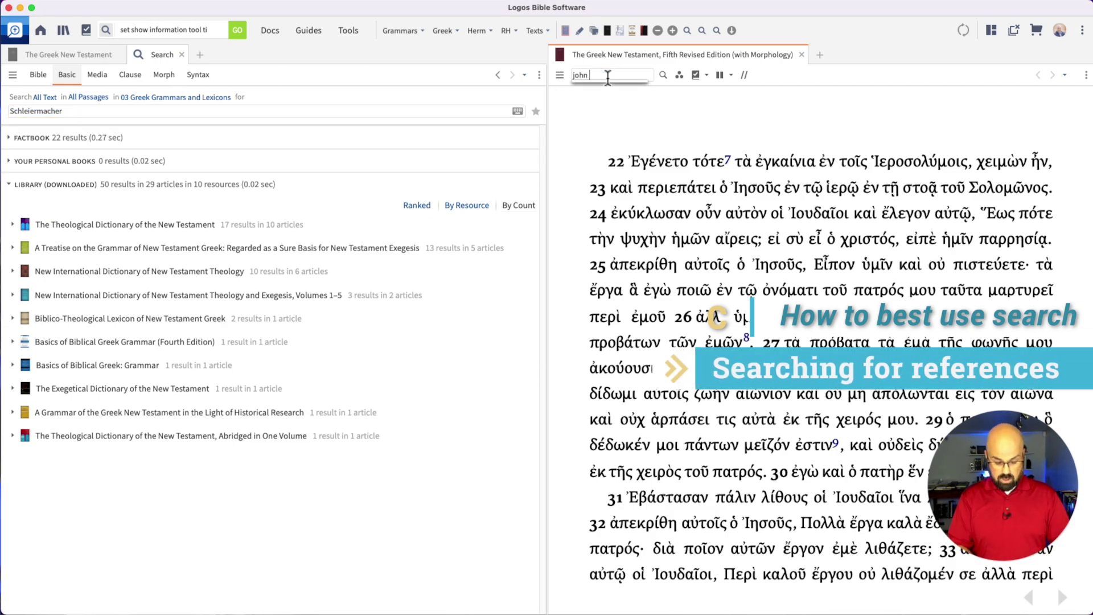
text( 8:5)
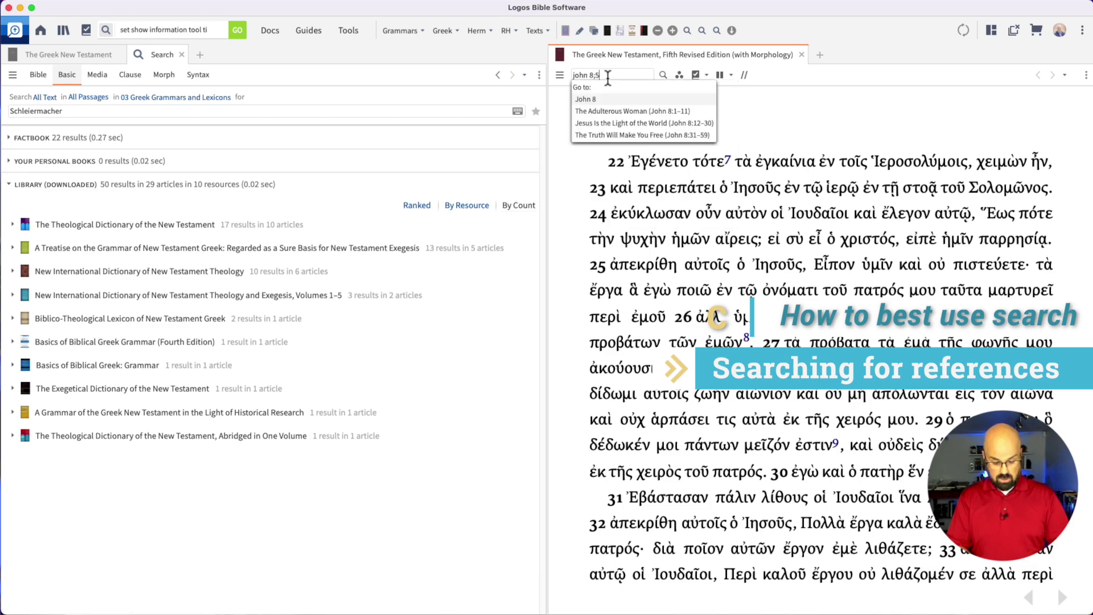
text(8)
key(Return)
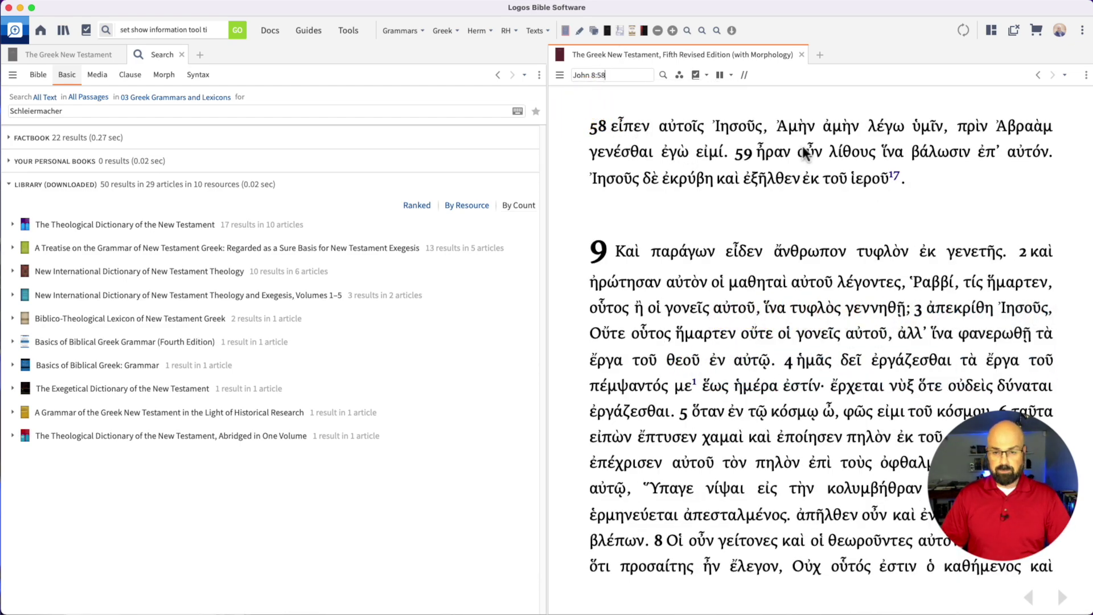
- Show the NASB95 in parallel with the Greek text and briefly select "Abraham was born, I am" in verse 58
click(719, 75)
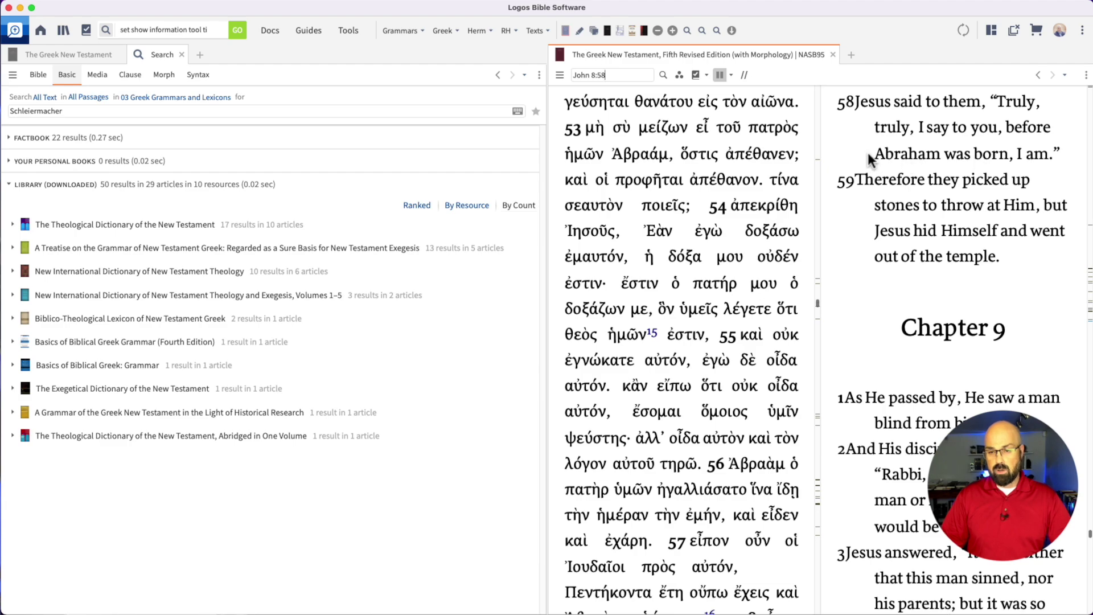
drag(870, 158, 1058, 154)
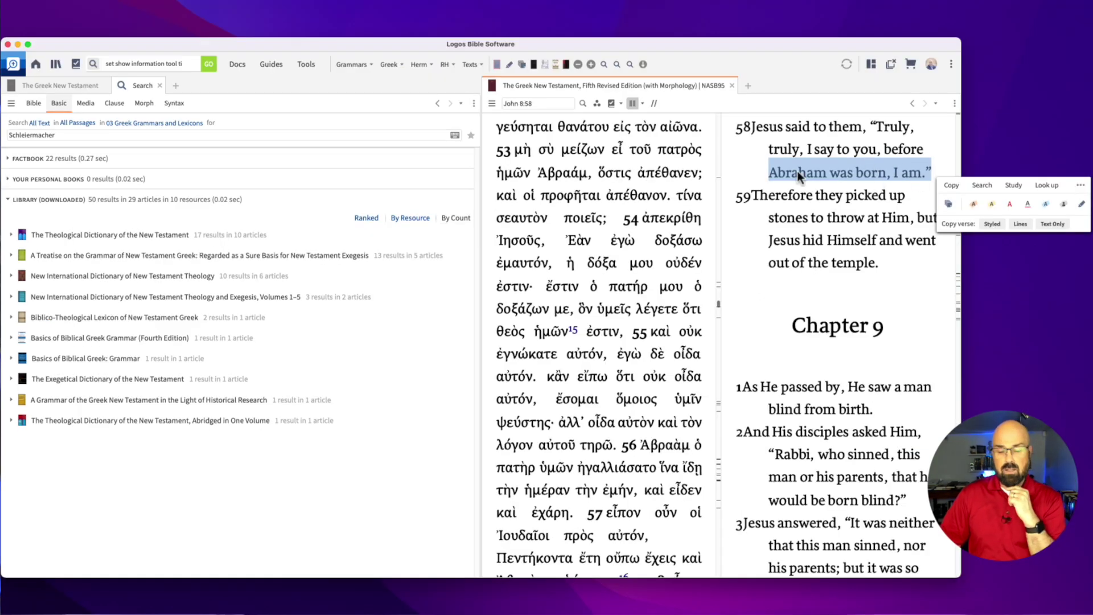
click(971, 157)
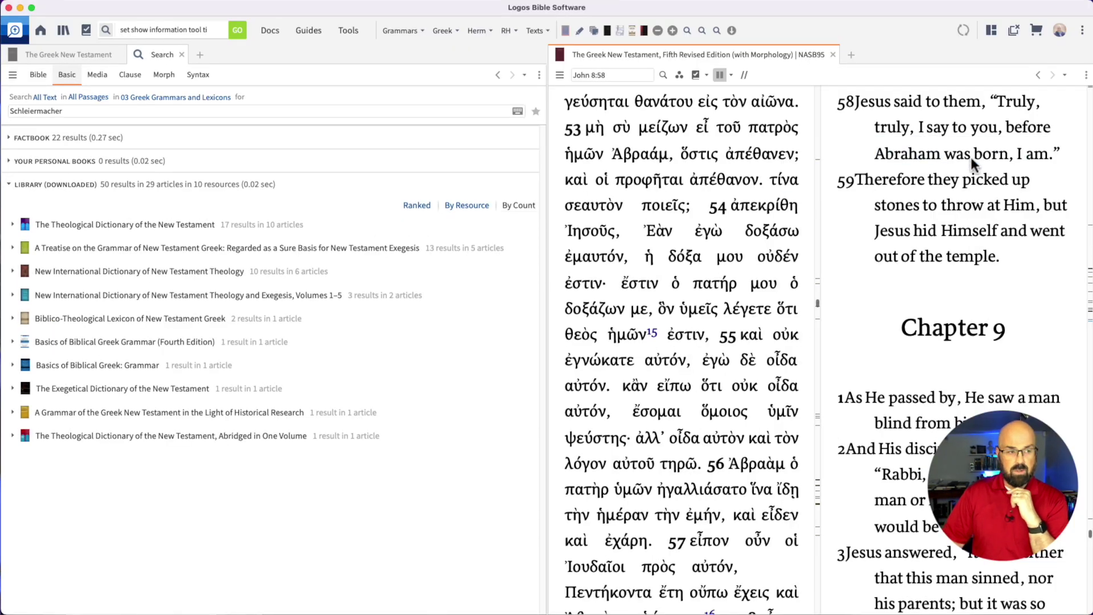
- Search the 03 Greek Grammars and Lexicons collection for the reference <JOHN 8:58>
click(160, 109)
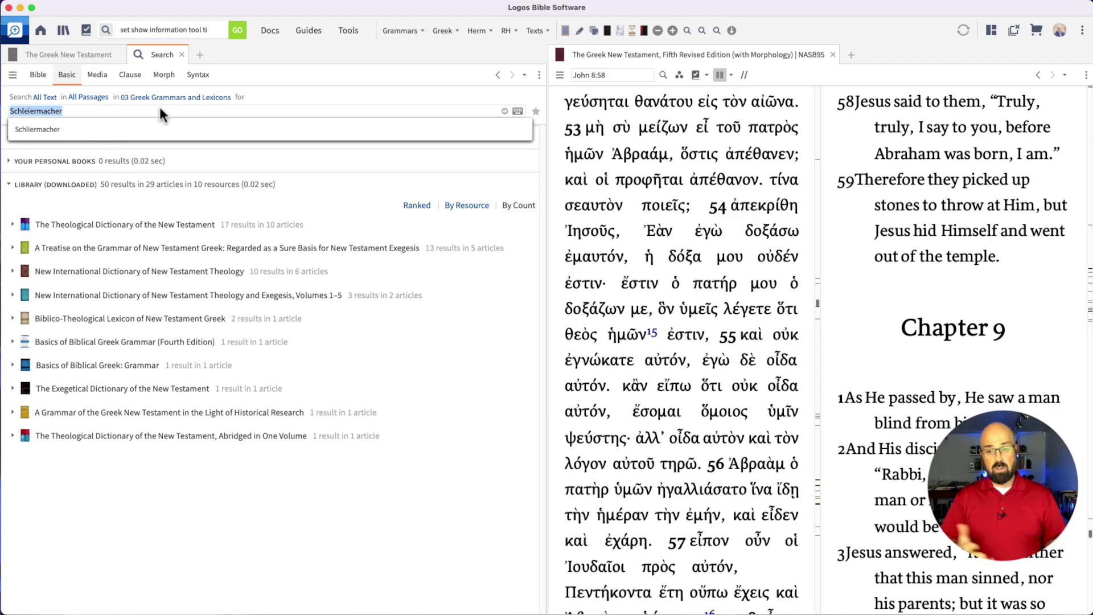
key(BackSpace)
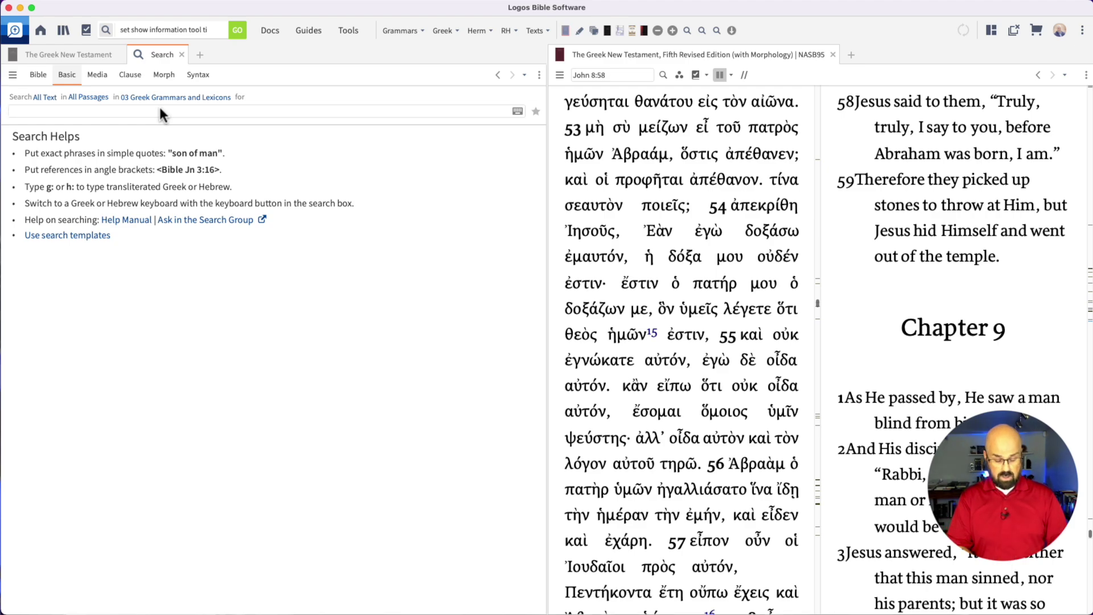
text(<)
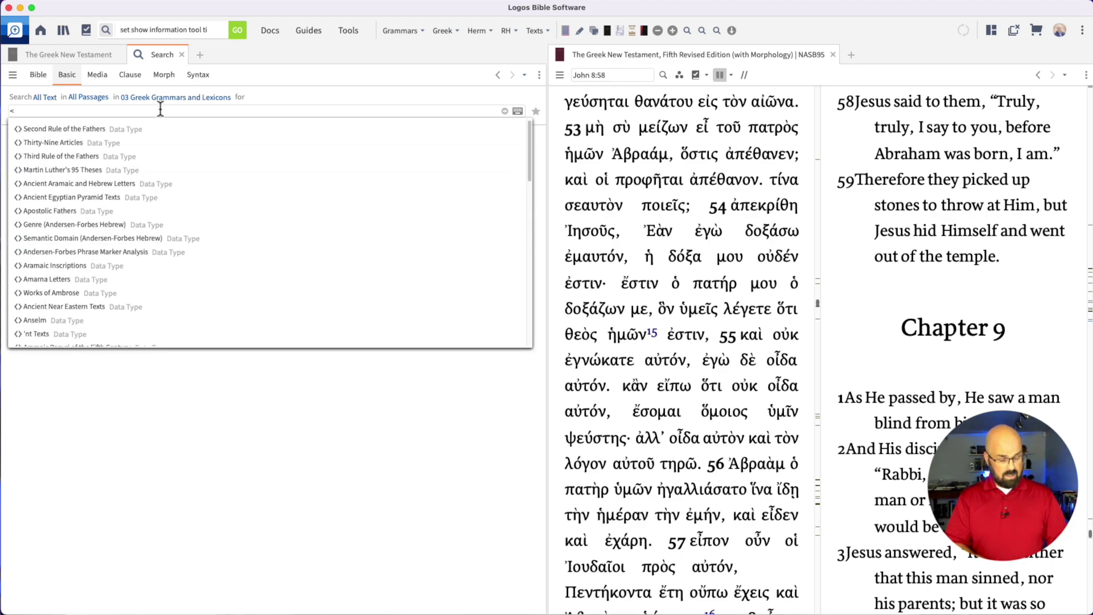
text(JOHYN)
key(BackSpace)
key(BackSpace)
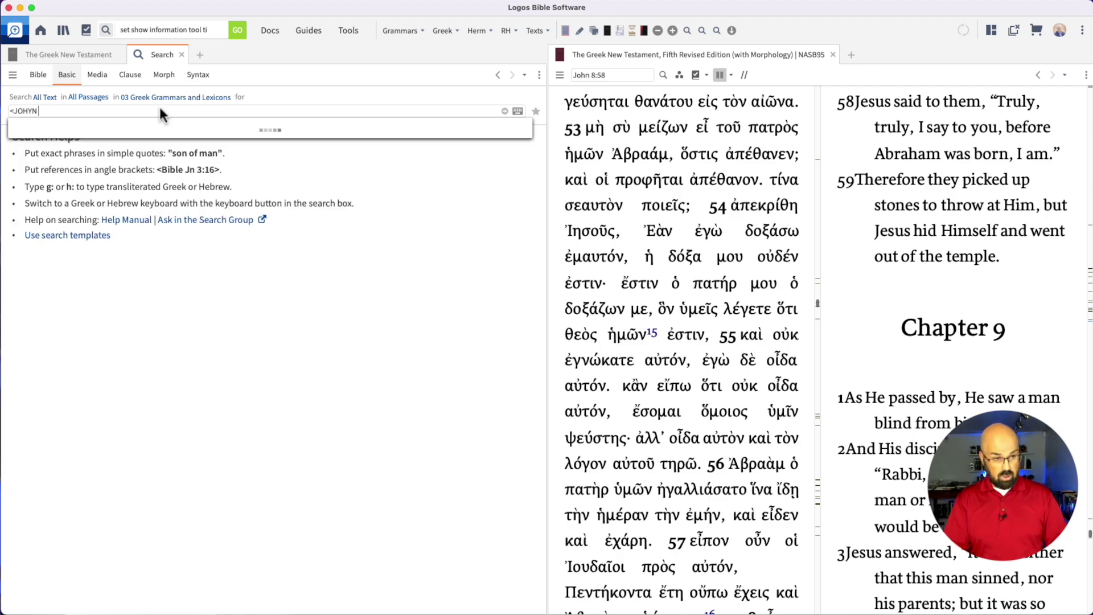
text(N )
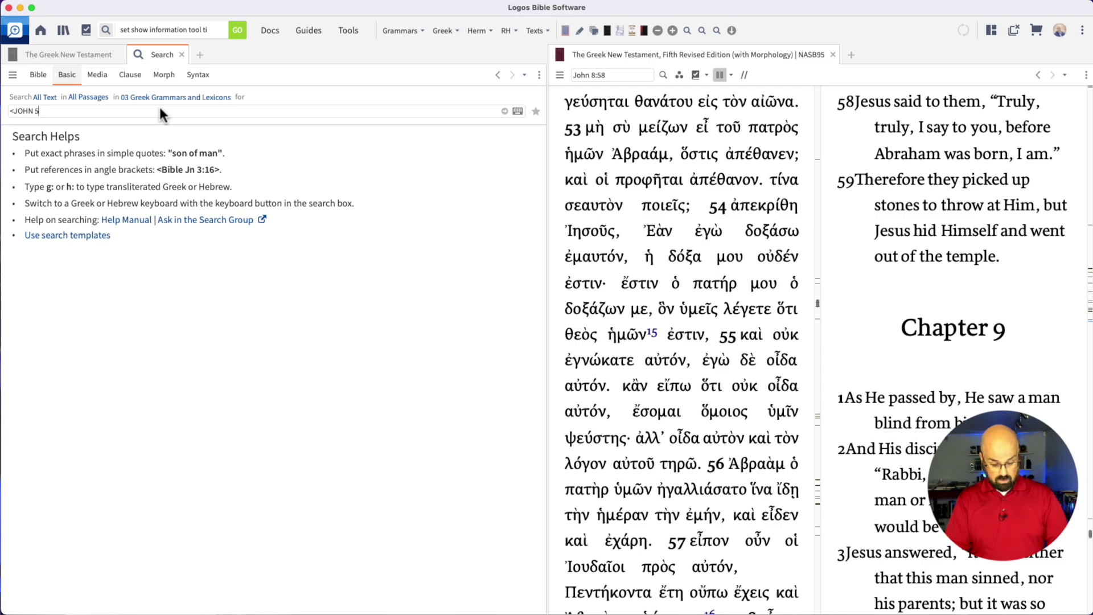
text(8:58>)
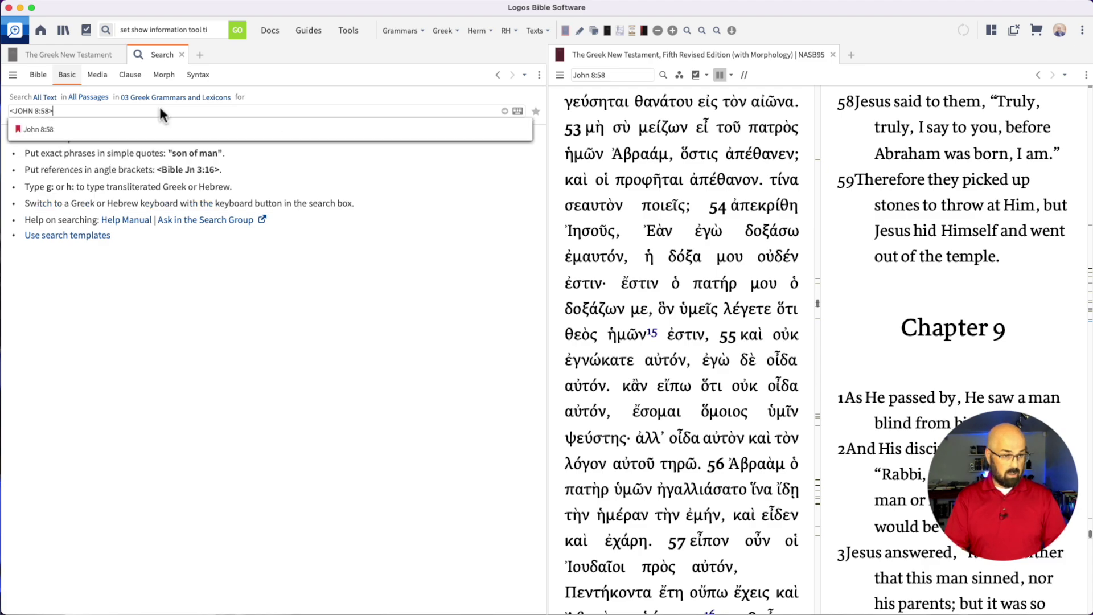
key(Return)
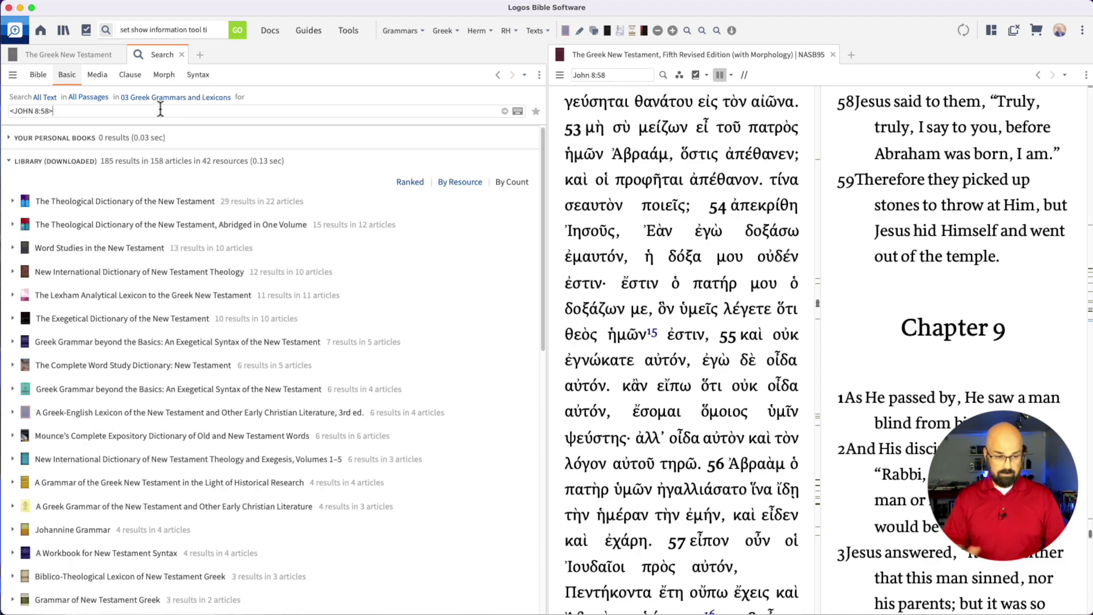
- Expand the John 8:58 hits in Greek Grammar beyond the Basics and A Grammar of the Greek New Testament in the Light of Historical Research
click(12, 343)
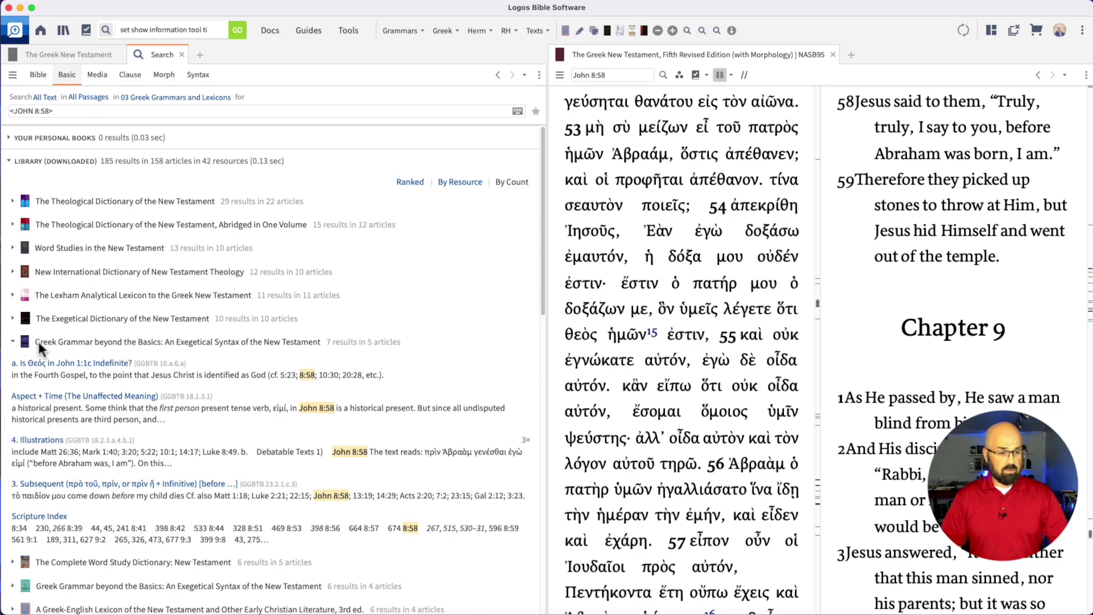
scroll(228, 336, down, 10)
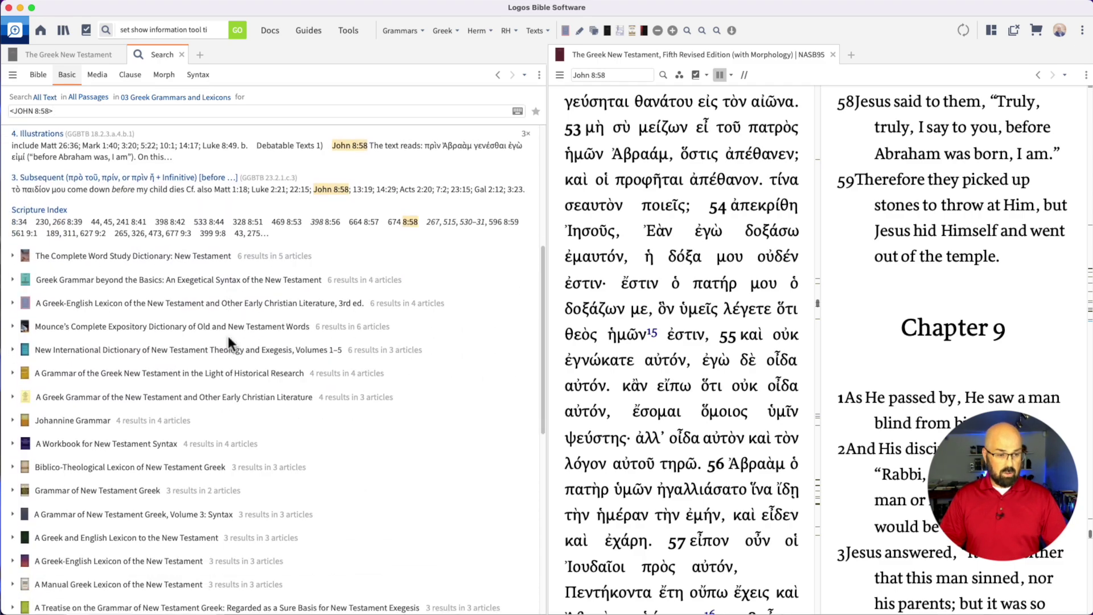
click(12, 328)
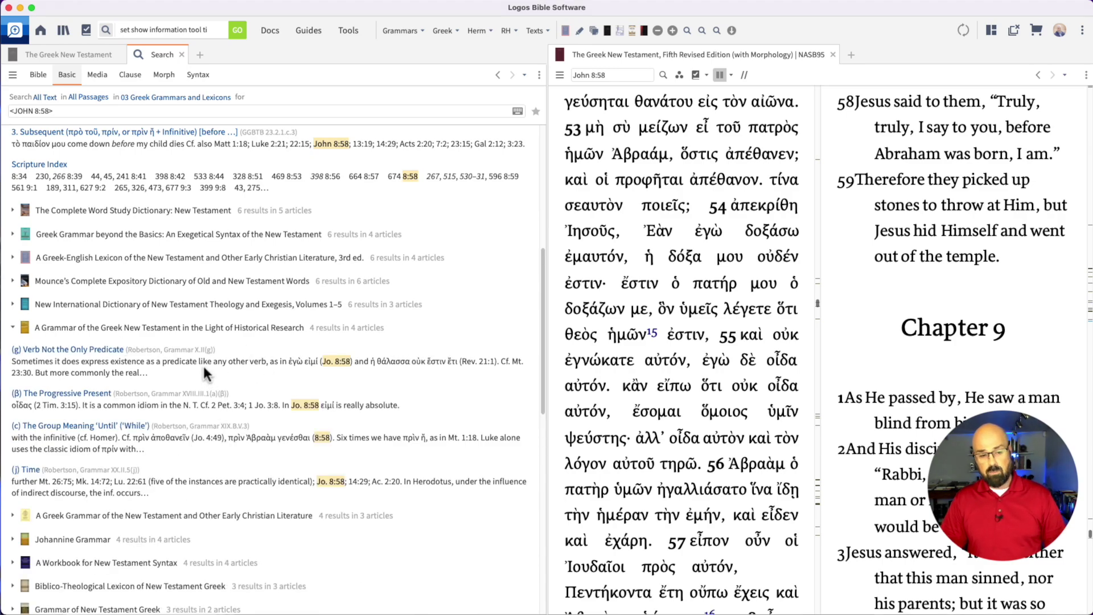
click(189, 111)
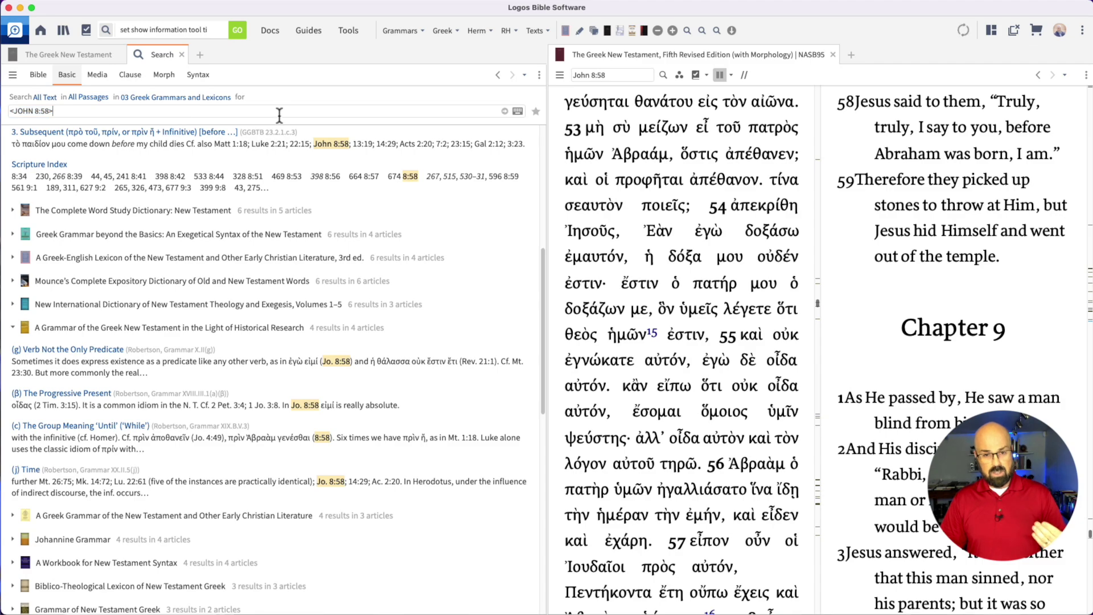
- Select πρὶν Ἀβραὰμ γενέσθαι and then ἐγὼ εἰμί in the Greek text of John 8:58 to compare them with the NASB95
click(706, 198)
scroll(706, 267, down, 5)
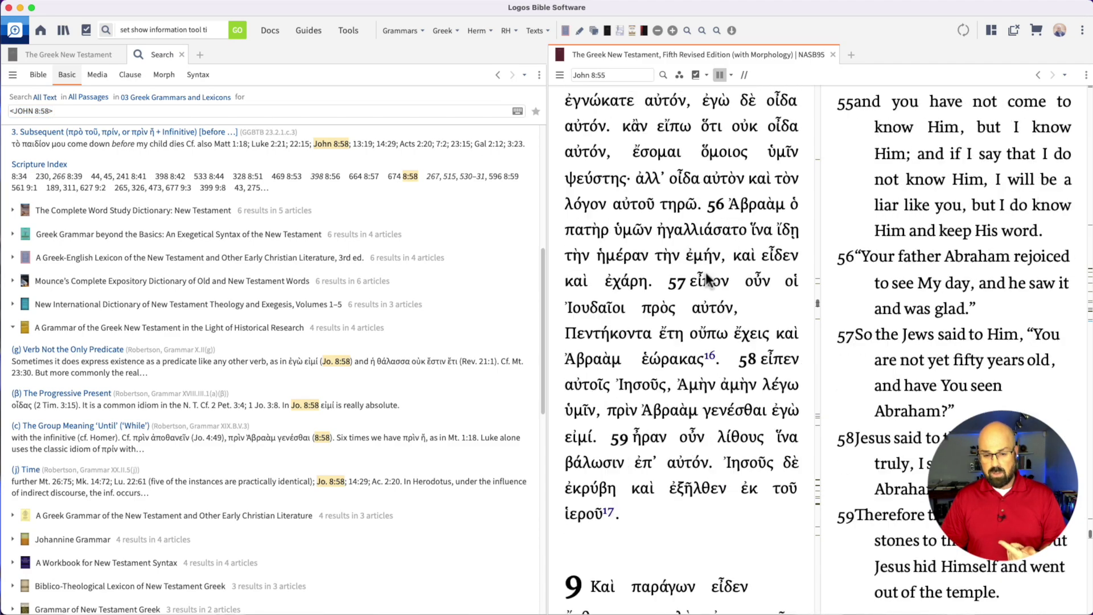
scroll(708, 279, down, 4)
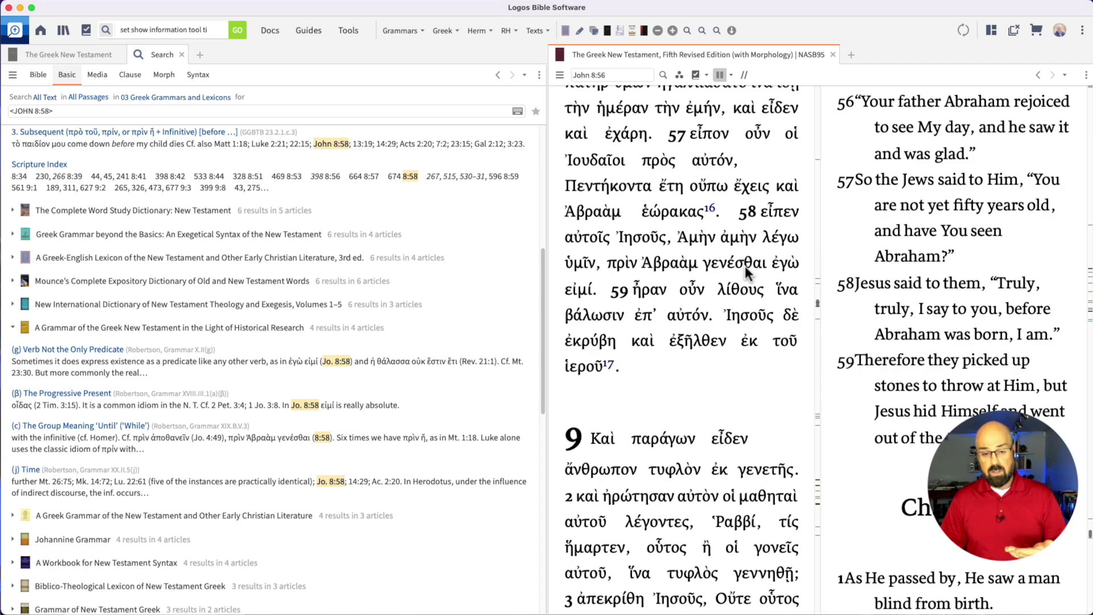
drag(773, 267, 709, 274)
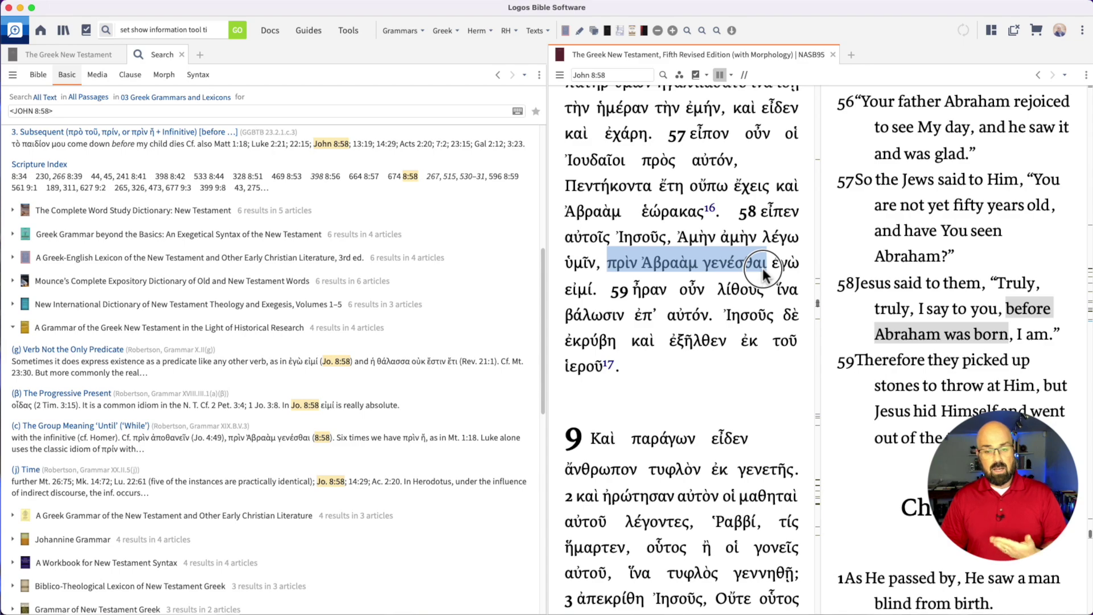
drag(773, 265, 597, 295)
- Extend the John 8:58 reference query with a proximity term and search for <JOHN 8:58> WITHIN 5 WORDS εἰμι
click(149, 114)
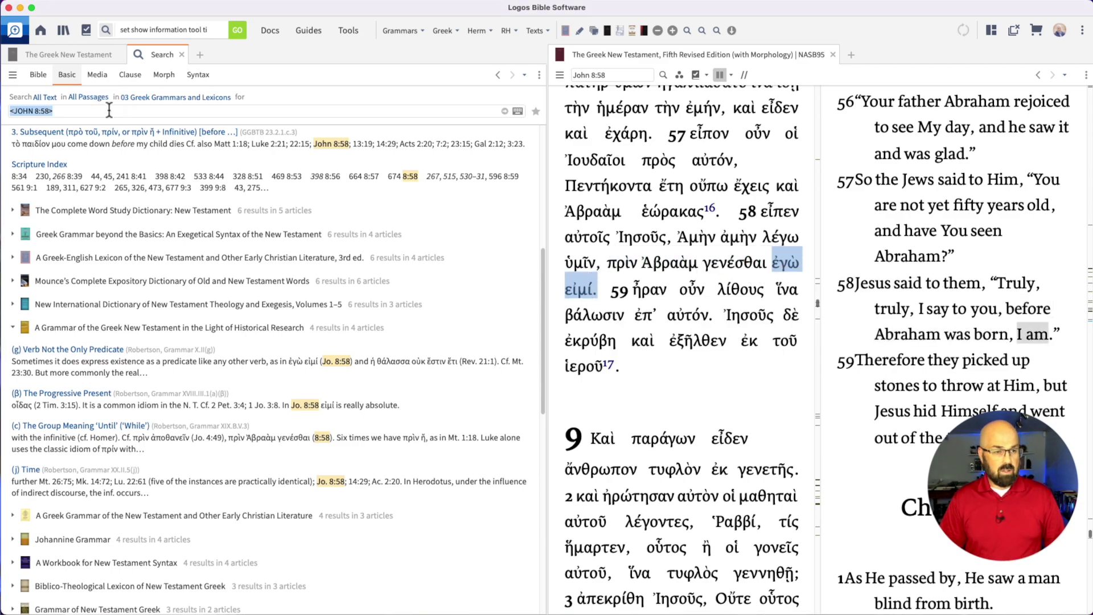
click(149, 114)
text(WI)
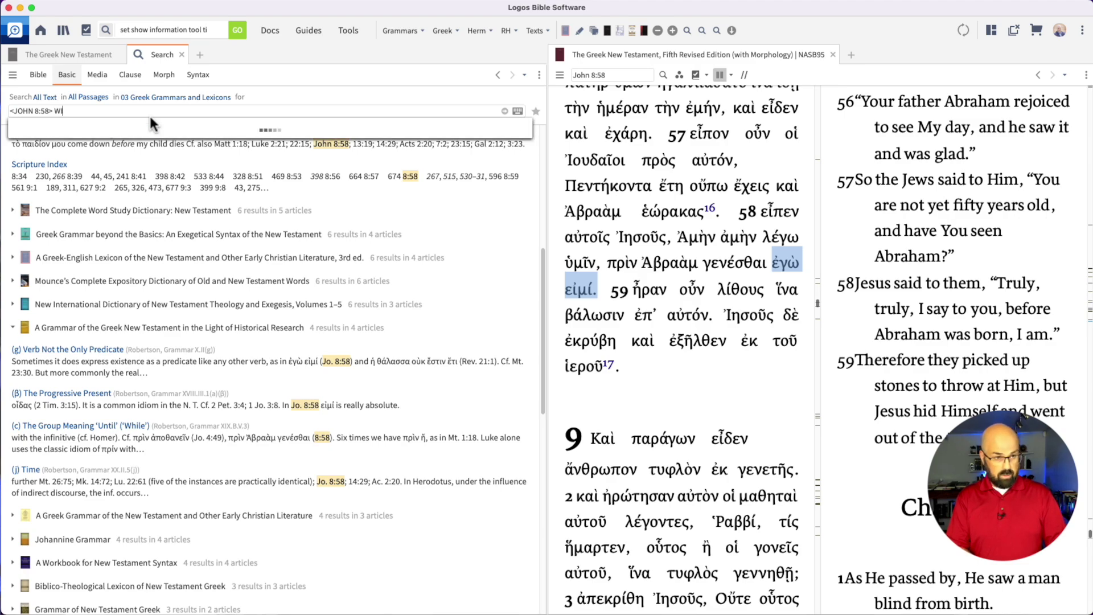
text(THIN 5 WORDS )
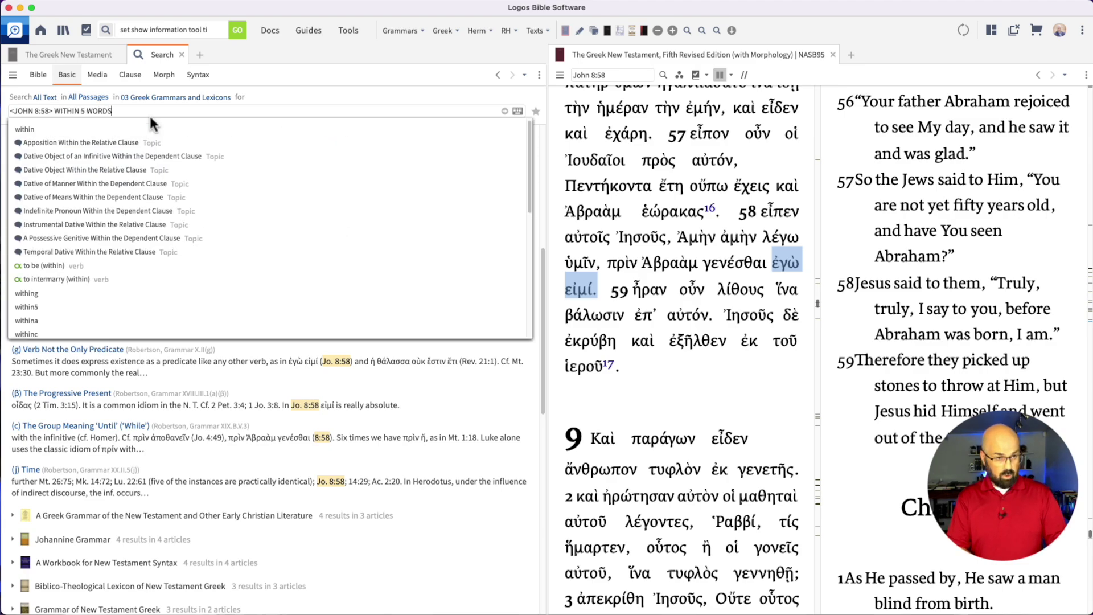
text(ει)
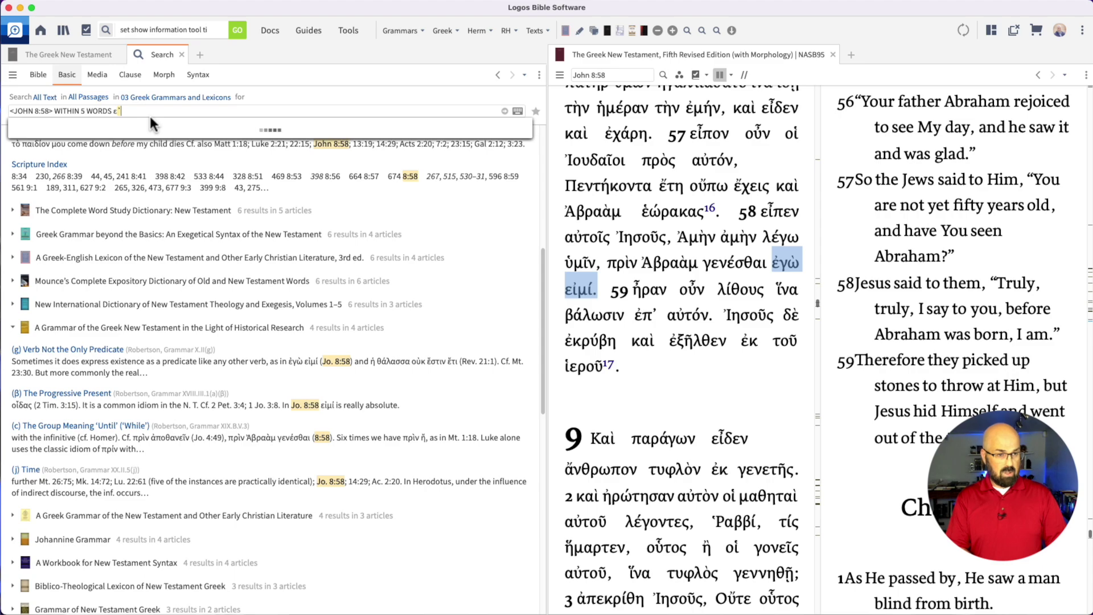
text(μι)
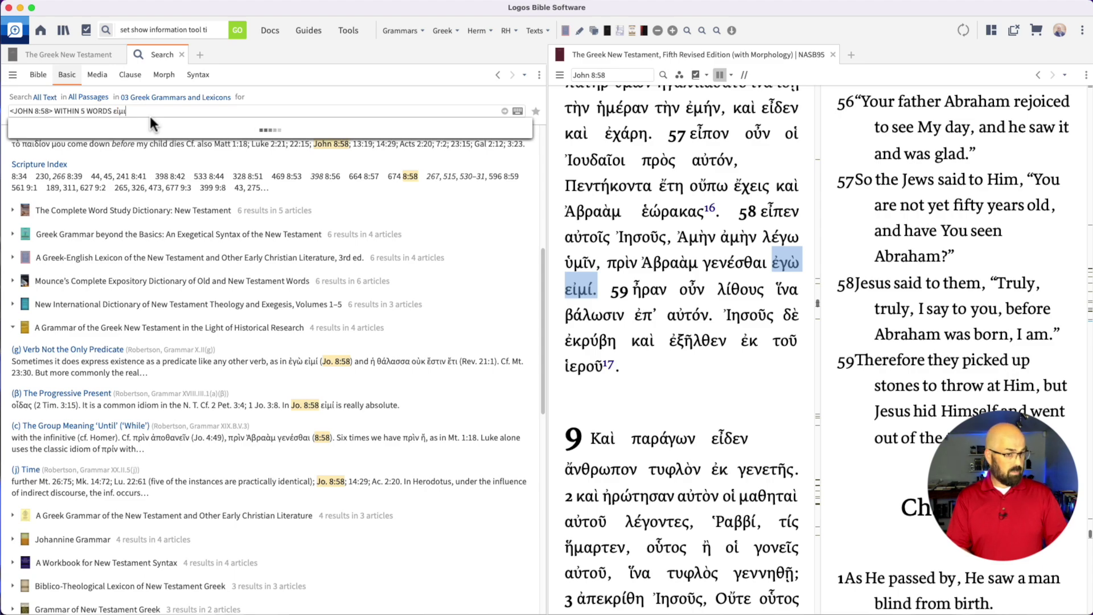
key(Return)
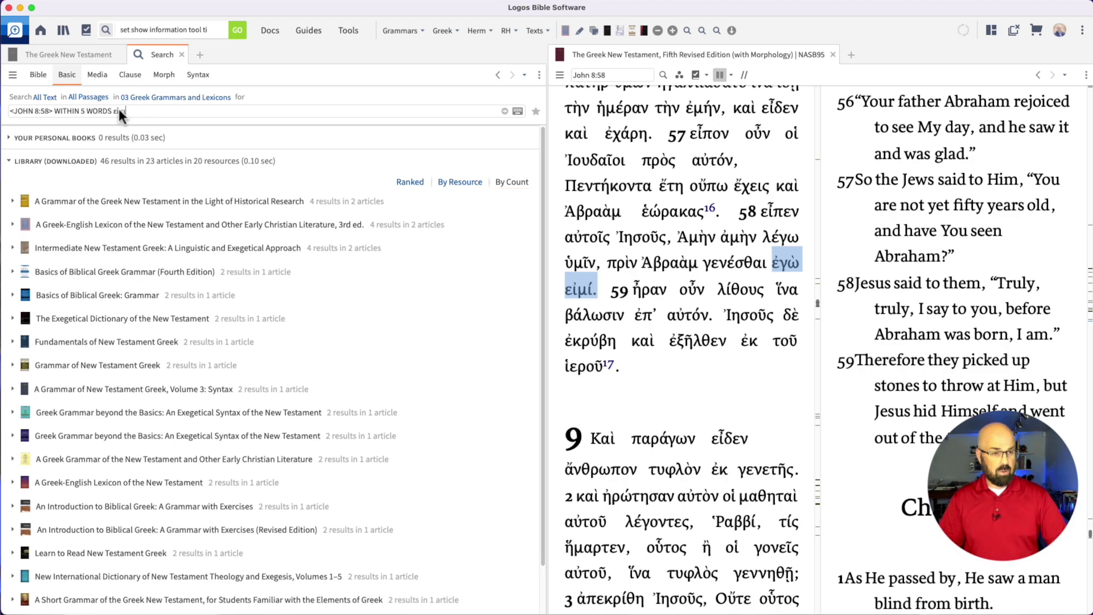
- Highlight the parts of the proximity query one by one: WORDS, the JOHN 8:58 reference, the number 5 and εἰμι
double_click(95, 111)
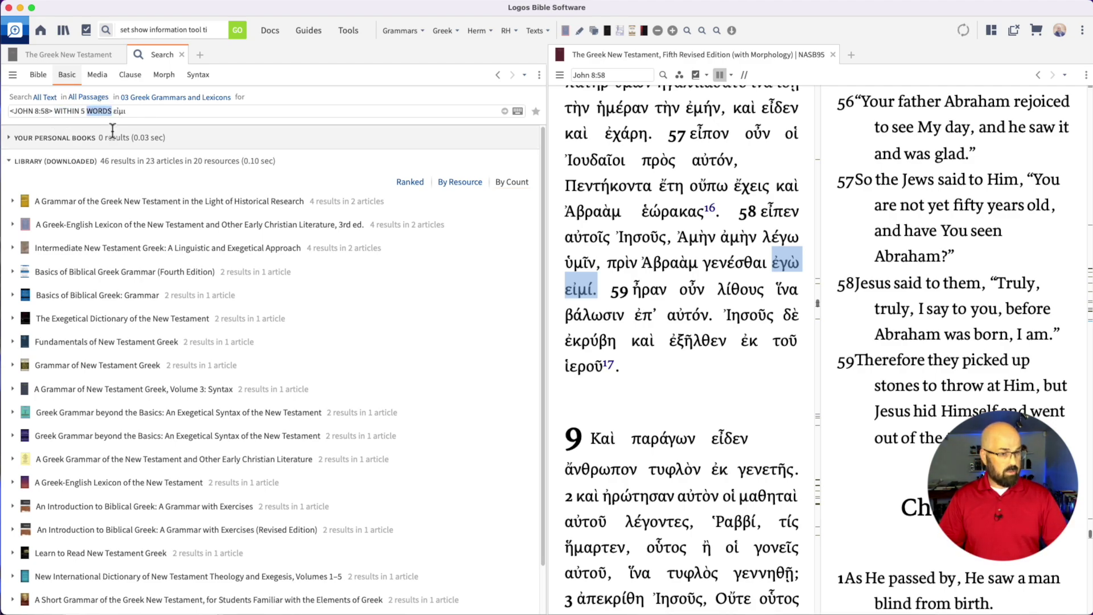
drag(15, 111, 49, 111)
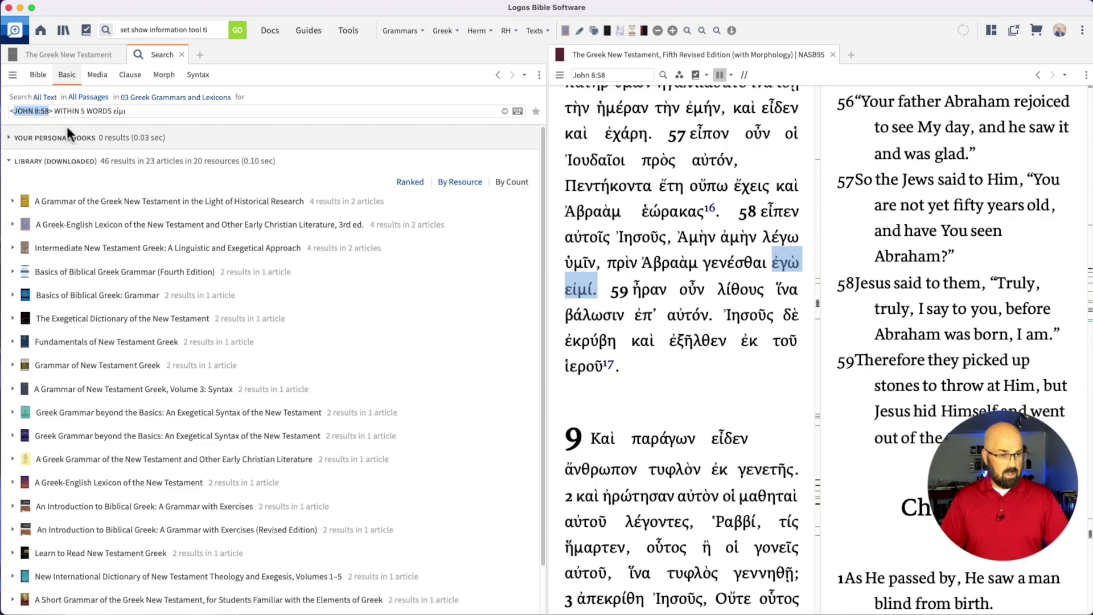
click(82, 111)
text(5)
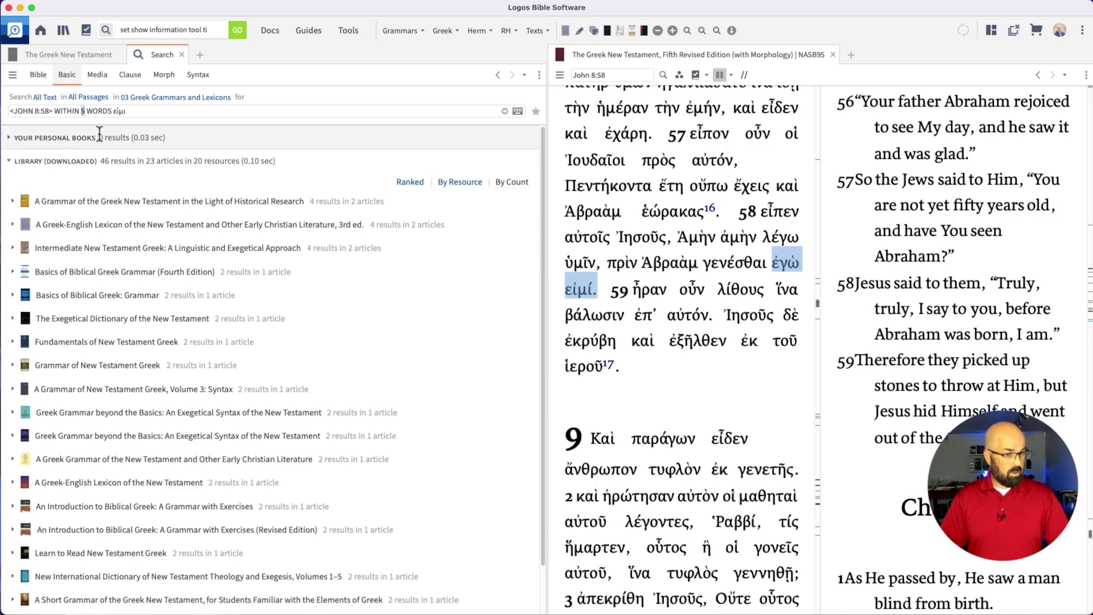
click(116, 111)
double_click(118, 111)
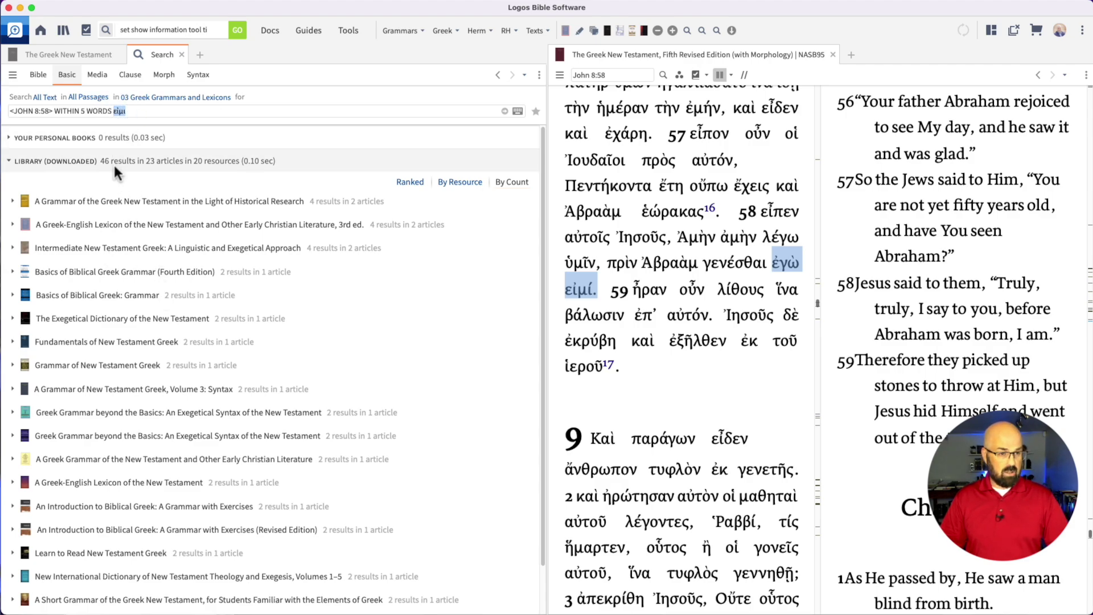
- Search for <JOHN 8:58> alone to compare the hits, and restore WITHIN 5 WORDS εἰμι in the query
drag(126, 111, 56, 113)
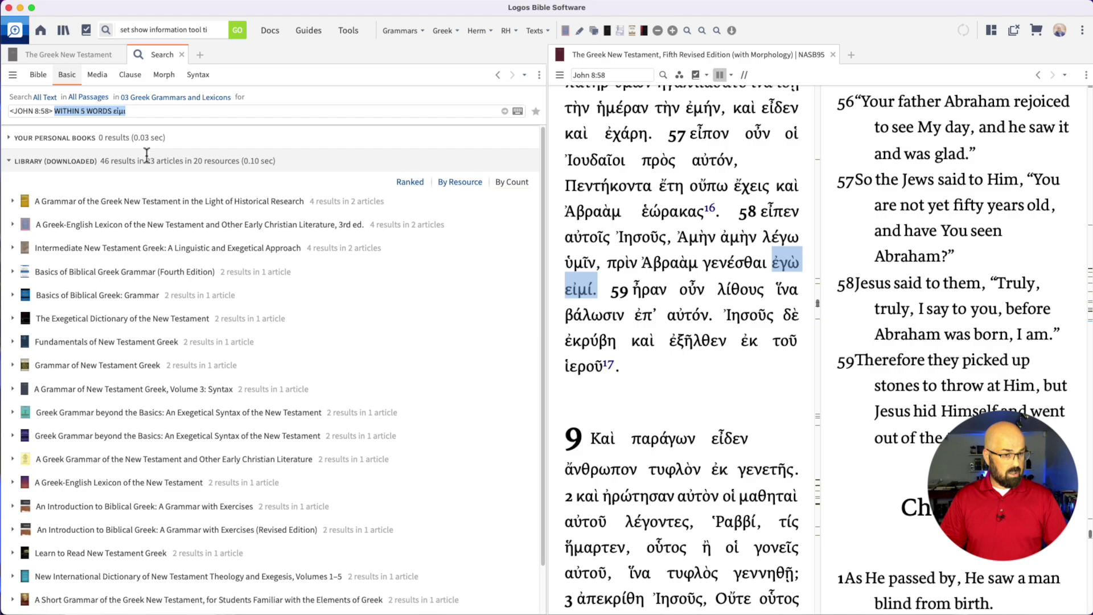
key(BackSpace)
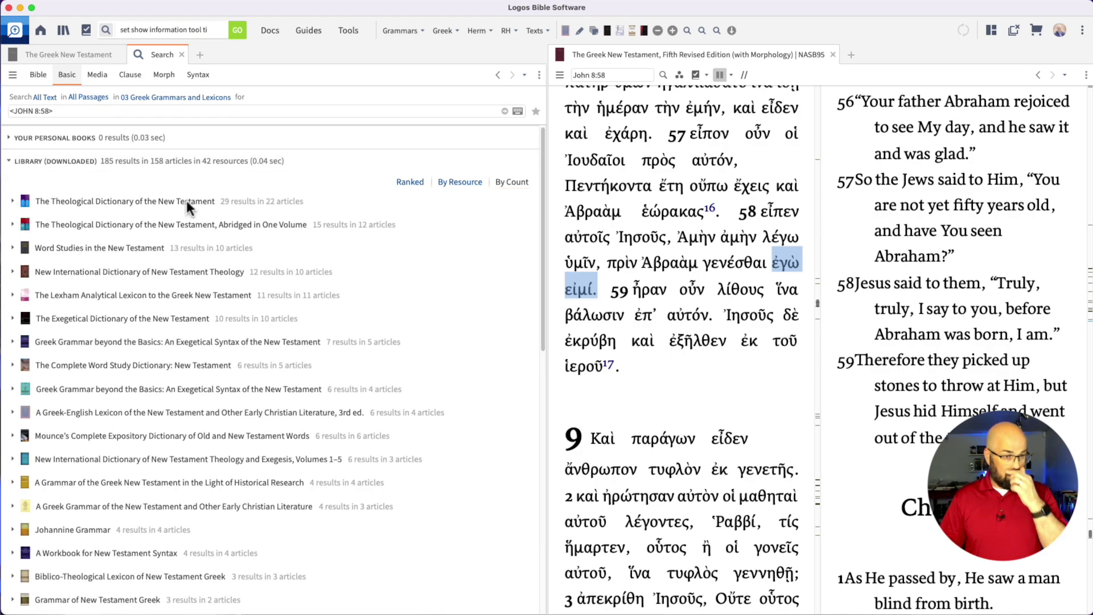
key(super+z)
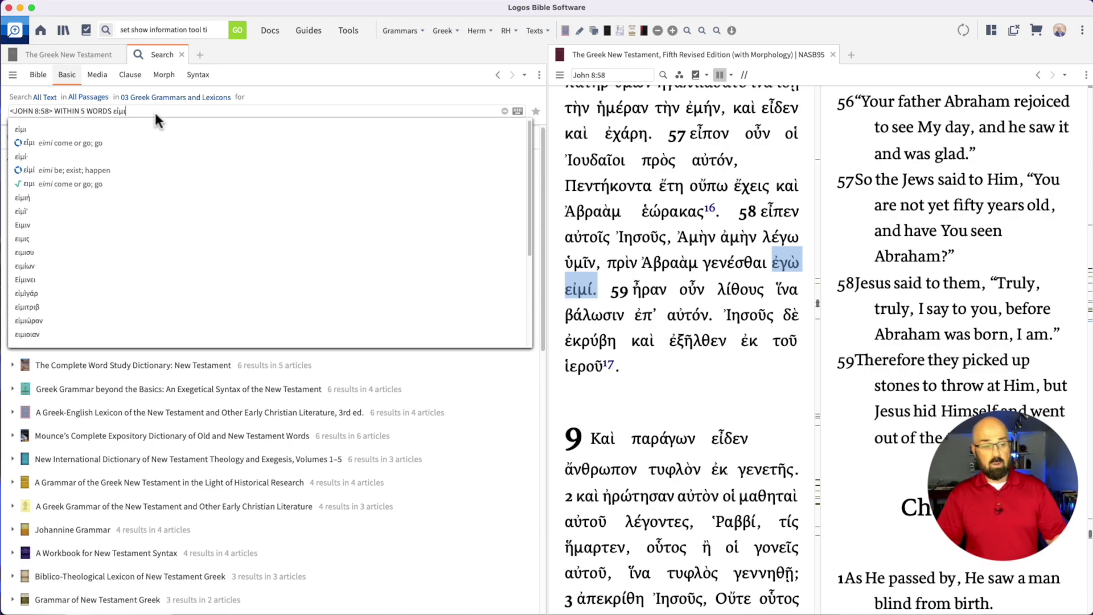
key(Return)
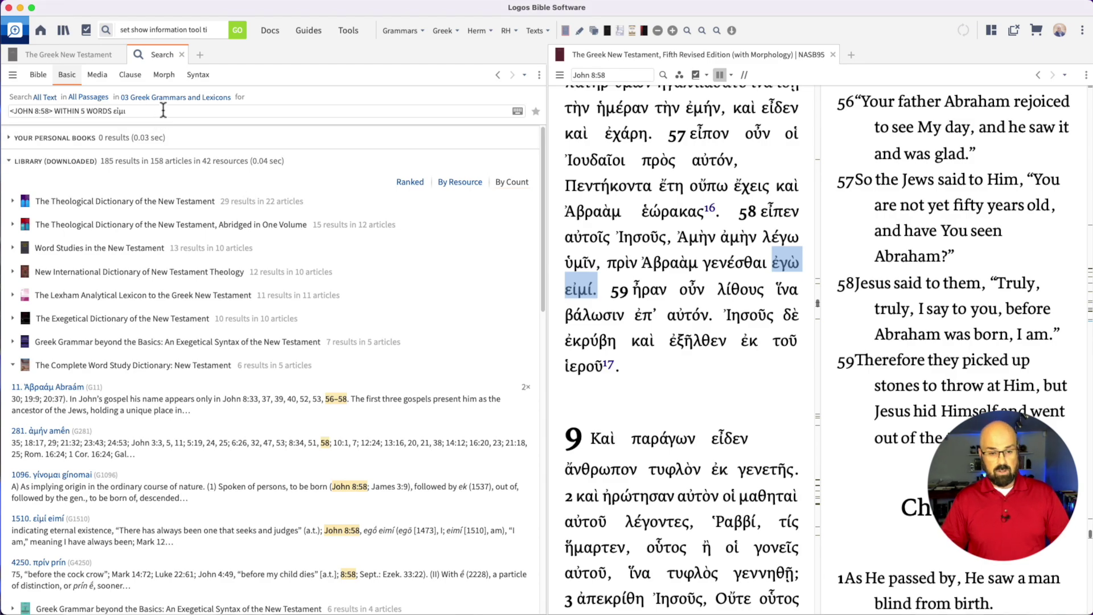
- Collapse the hits of The Complete Word Study Dictionary: New Testament and expand those of A Workbook for New Testament Syntax
click(13, 365)
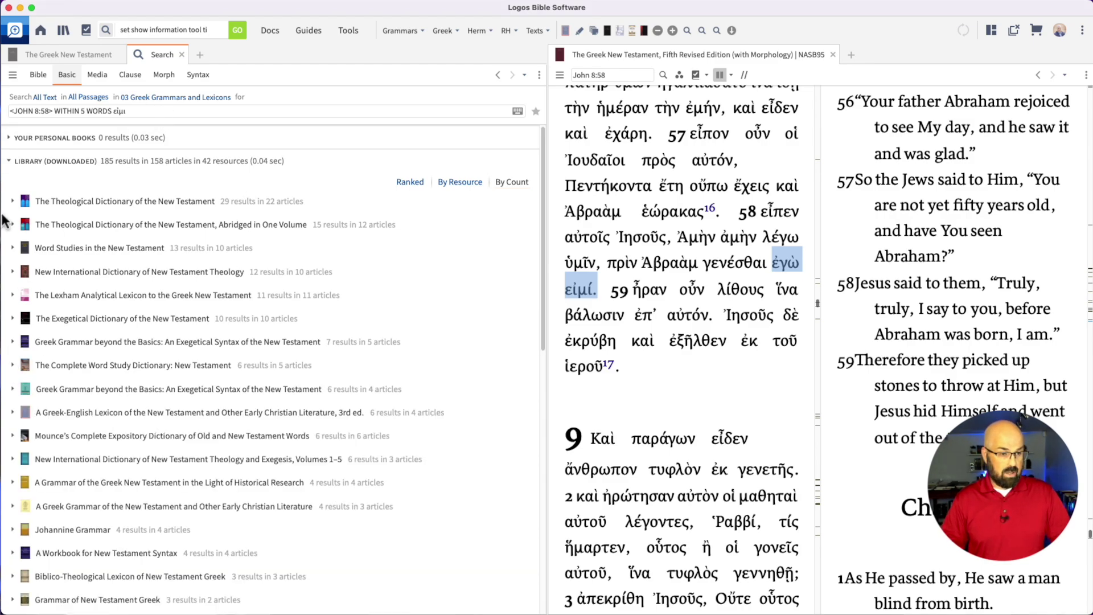
scroll(46, 550, down, 5)
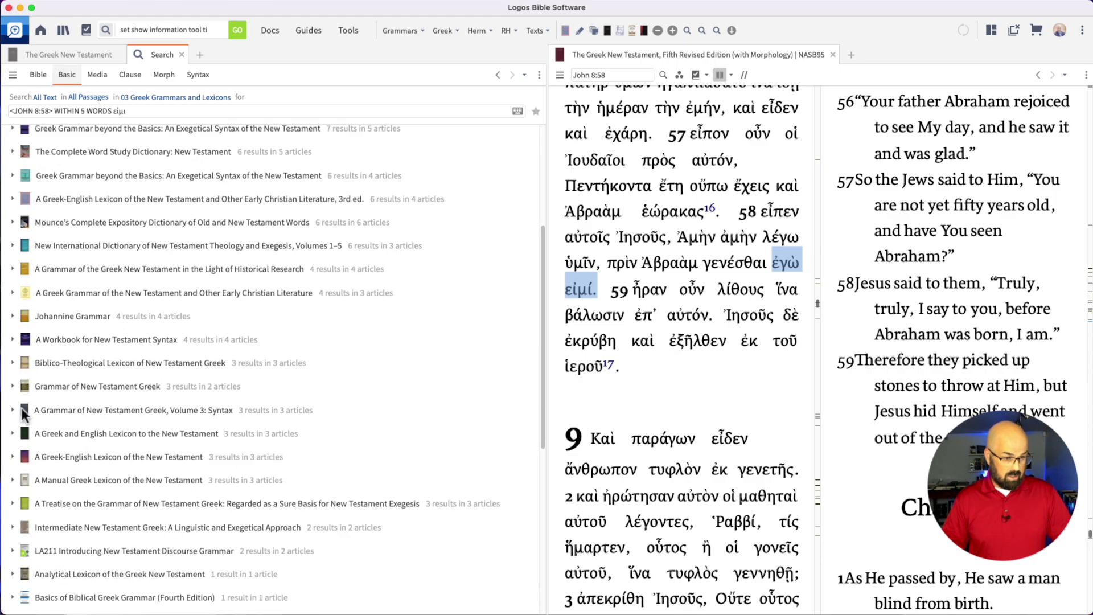
click(13, 340)
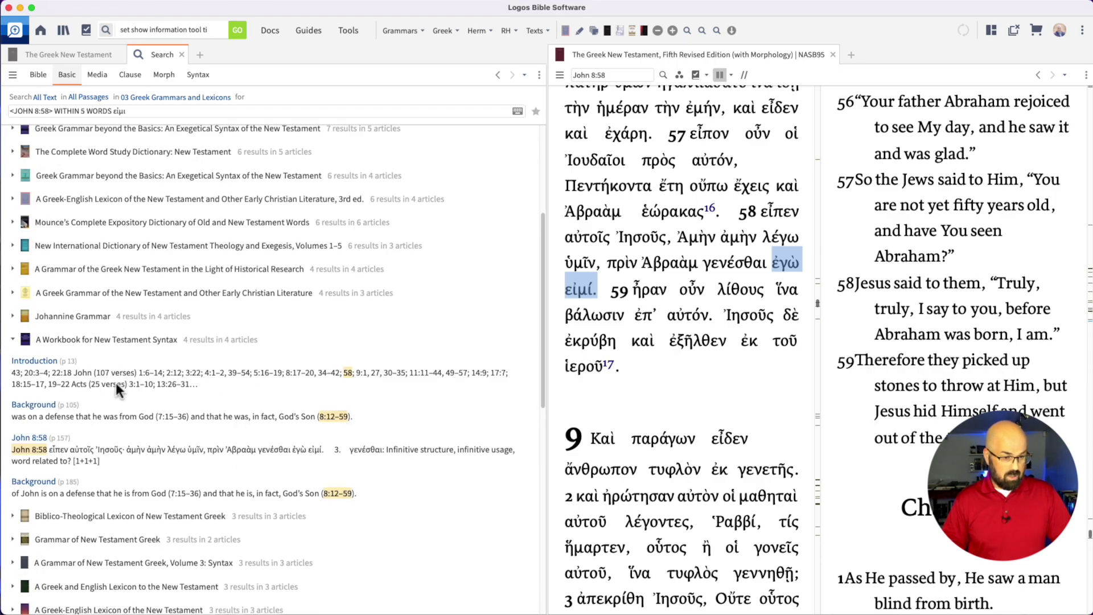
- Open the John 8:58 hit under 4. Illustrations in Greek Grammar beyond the Basics and briefly select ἐγώ in its discussion
click(350, 452)
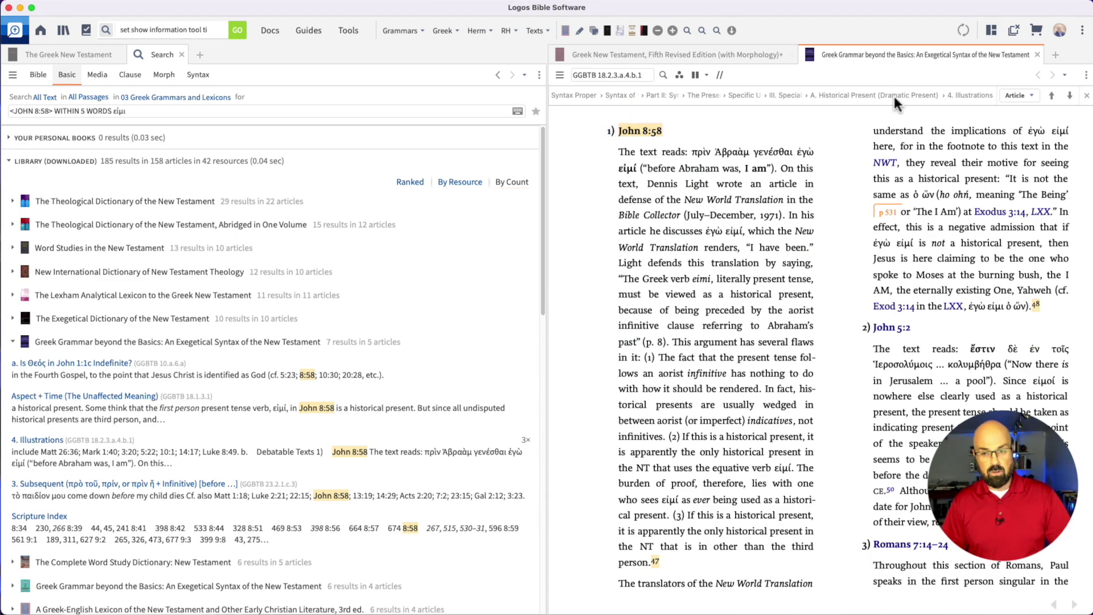
drag(620, 151, 814, 185)
double_click(712, 231)
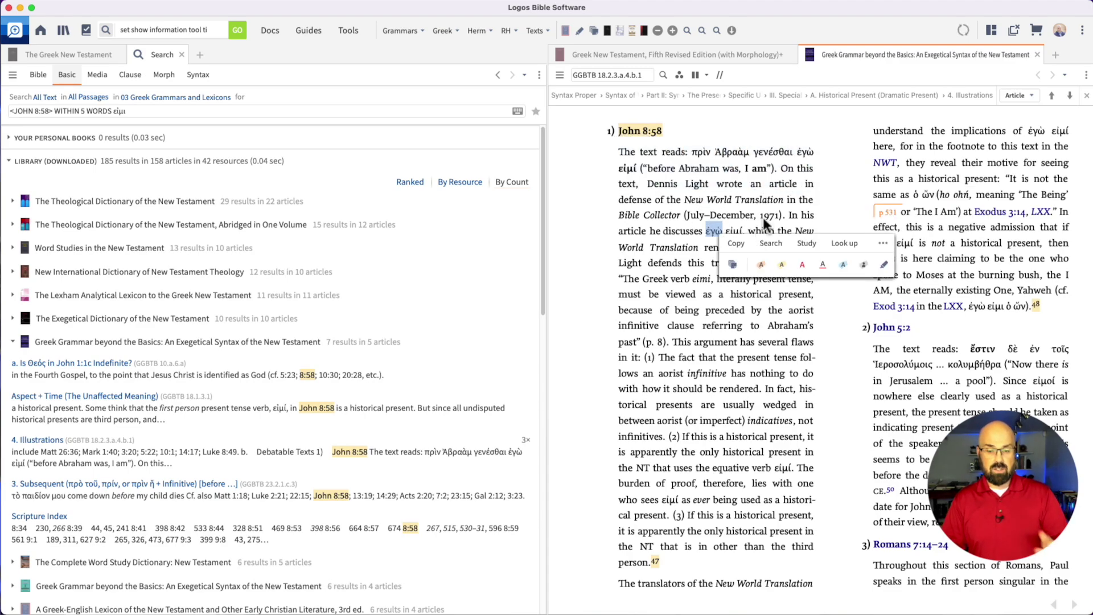
click(707, 194)
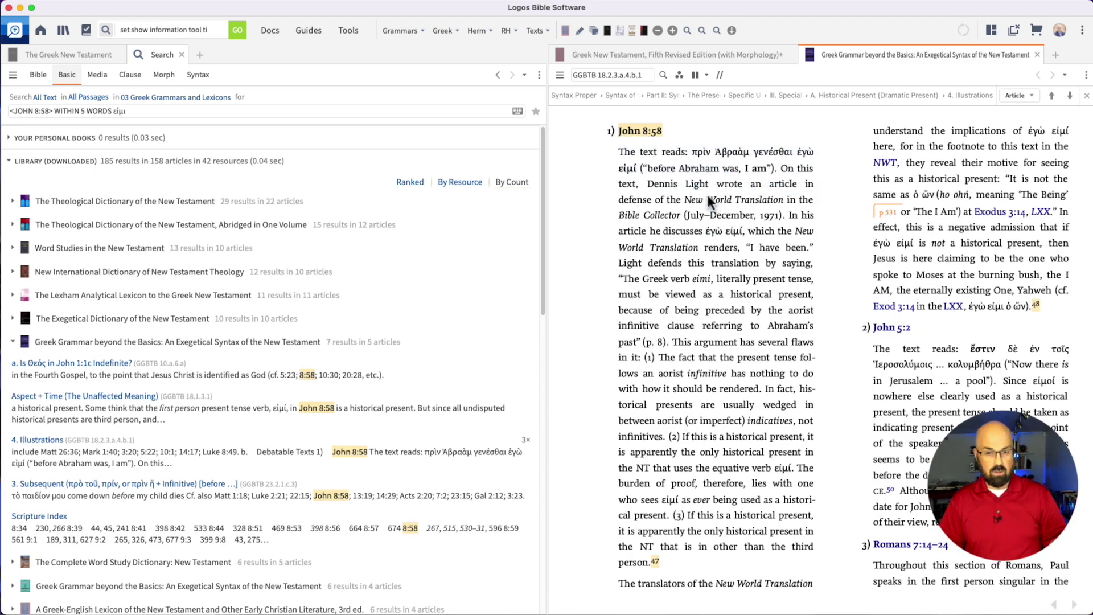
- Search for <JOHN 8:58> WITHIN 2 WORDS εἰμι and expand the hits in A Grammar of the Greek New Testament in the Light of Historical Research
click(84, 110)
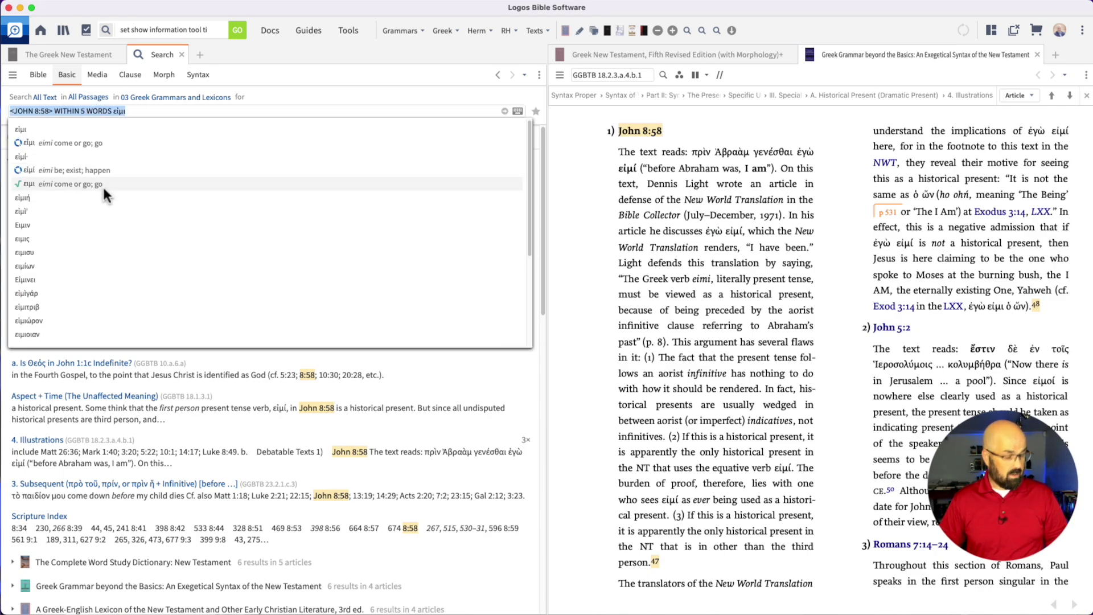
key(BackSpace)
text(2)
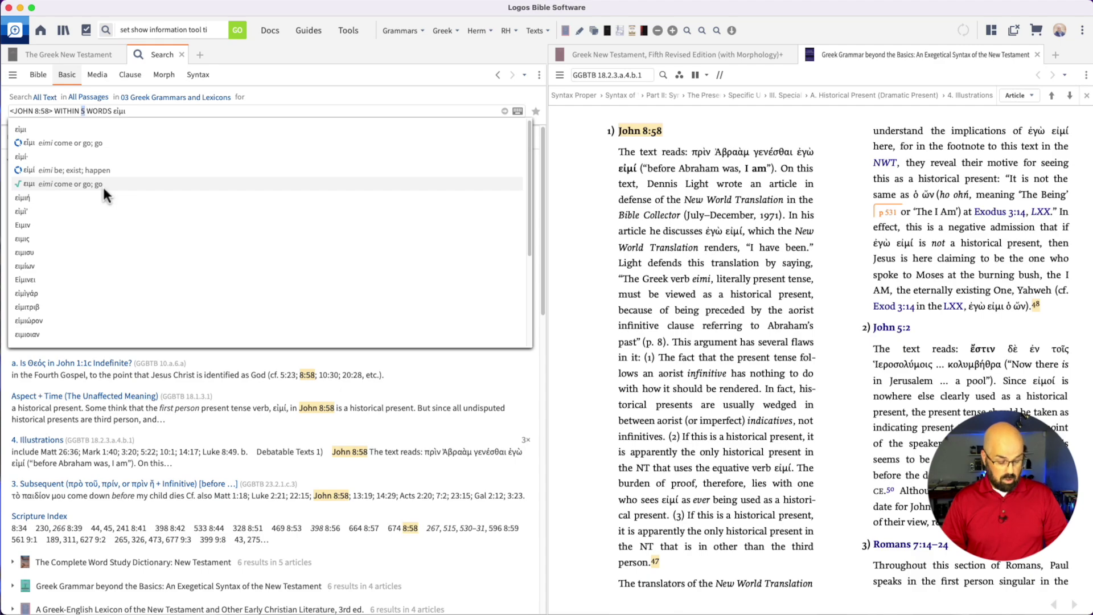
key(Return)
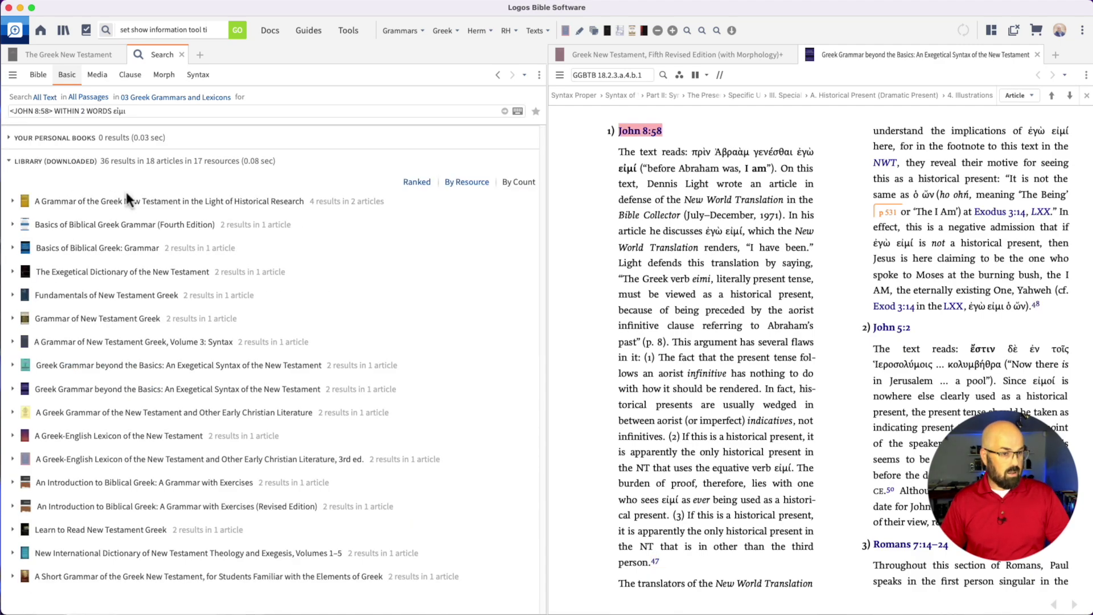
click(12, 202)
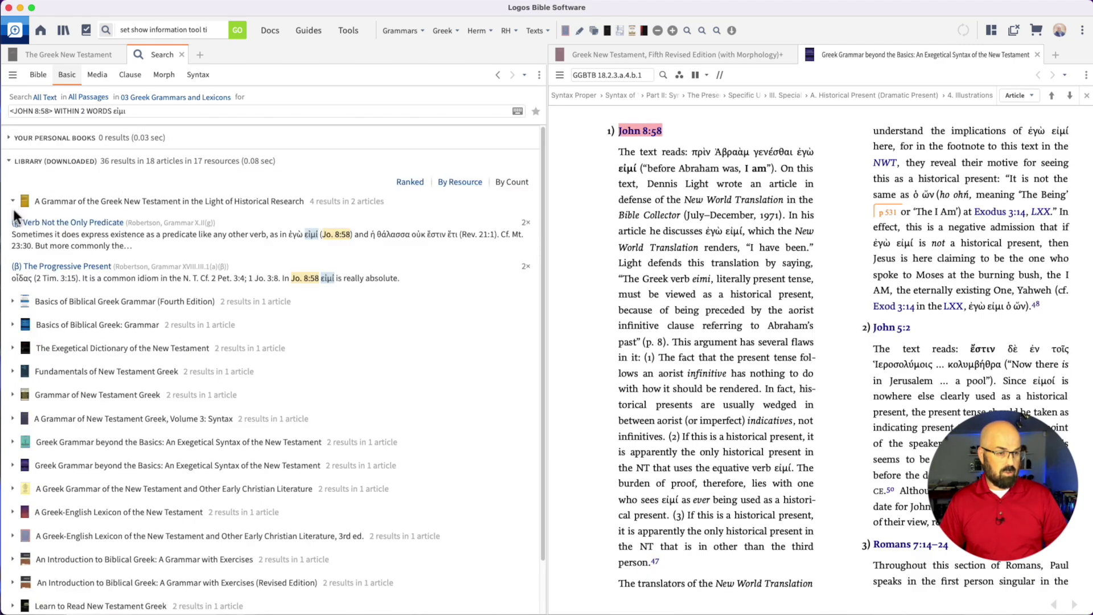
- Replace WITHIN 2 WORDS with the NEAR operator and search for <JOHN 8:58> NEAR εἰμι
mouse_move(55, 111)
mouse_down()
mouse_move(100, 111)
mouse_move(55, 112)
mouse_up()
click(119, 112)
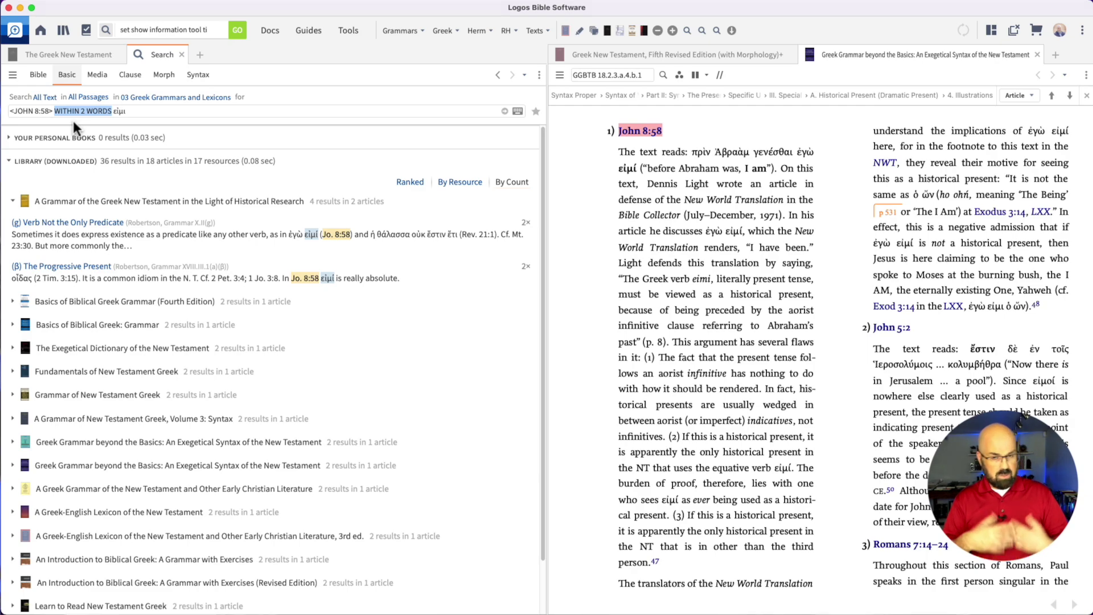
text(NE)
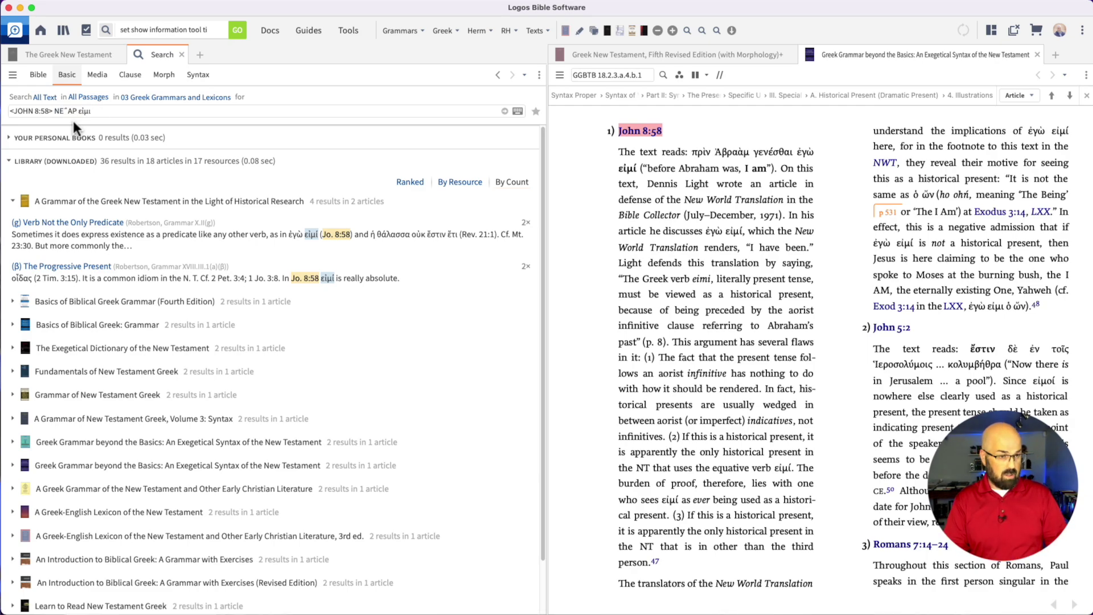
text(AR)
key(Return)
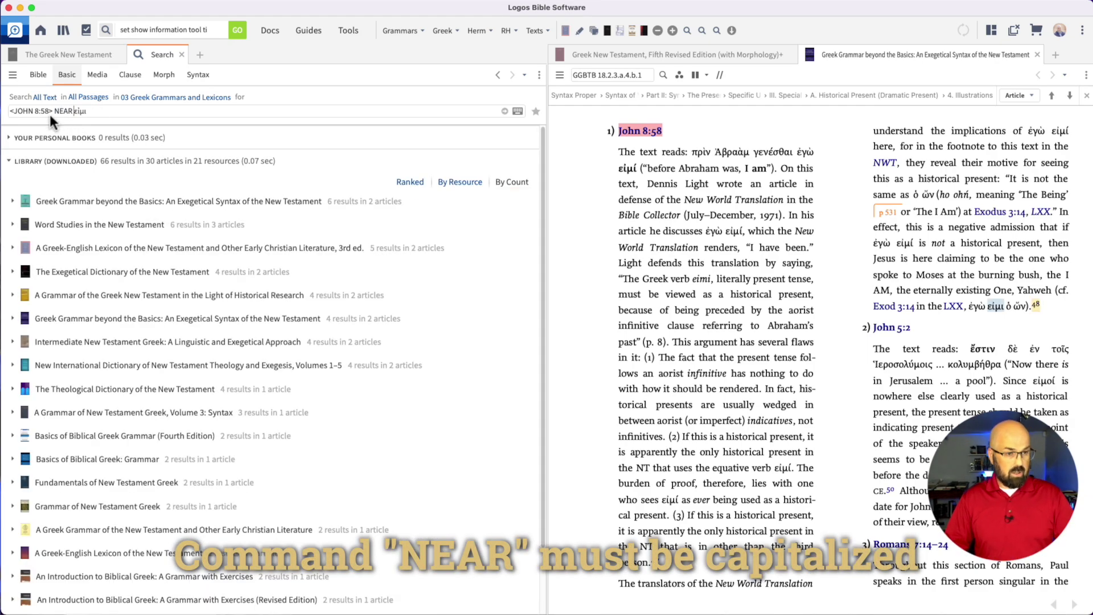